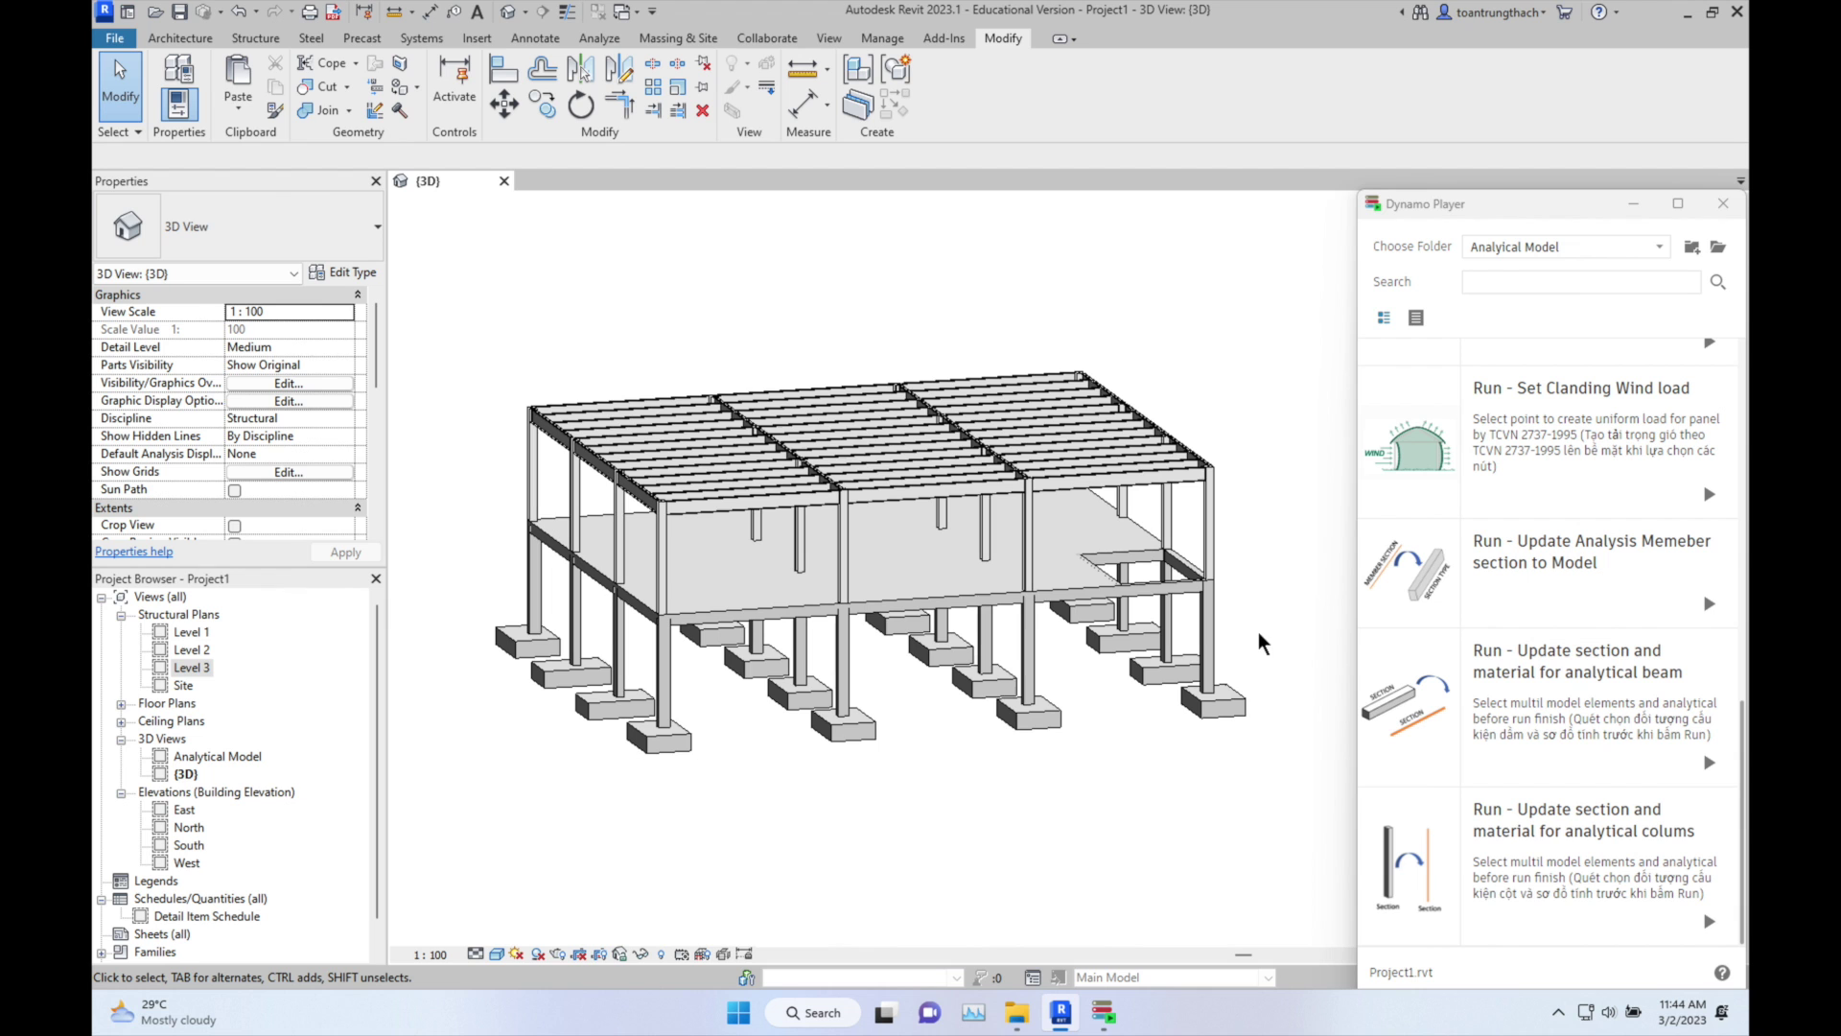
# Step: Nudge the 3D structural frame slightly in the view and switch to the Manage tab
pyautogui.moveTo(1253, 619); pyautogui.dragTo(1259, 640, button='middle')
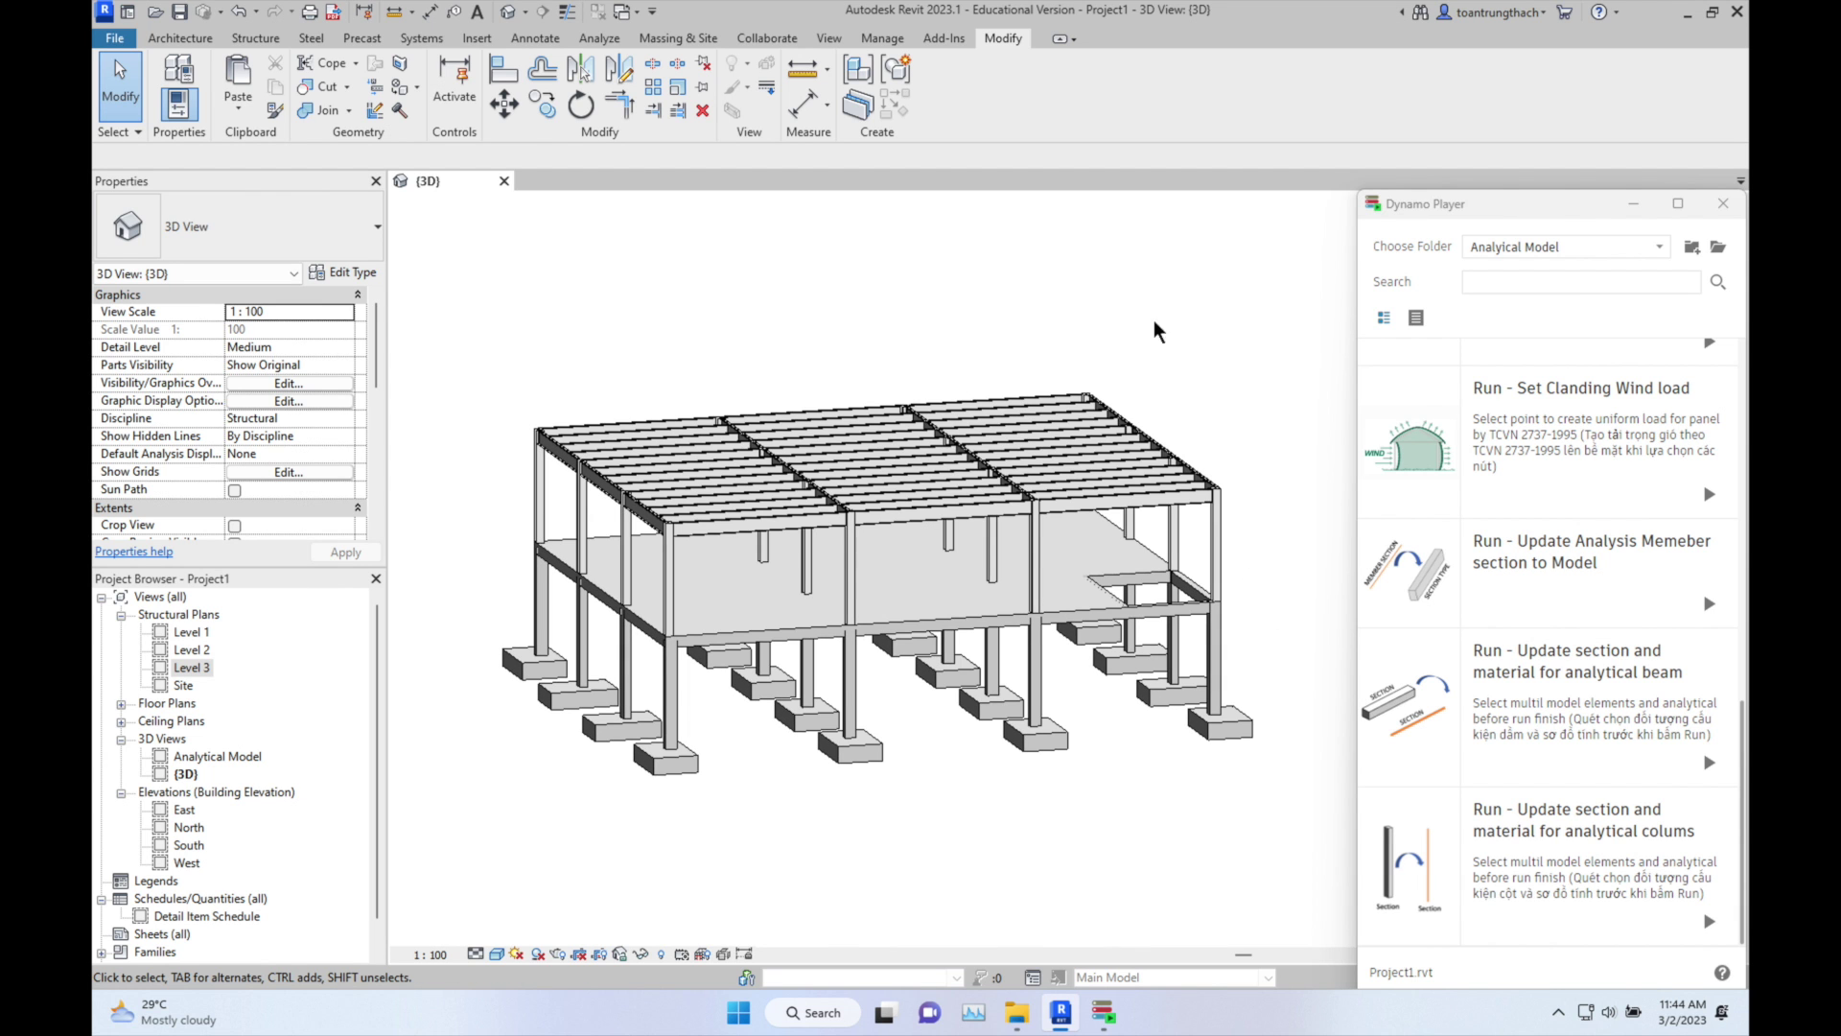
pyautogui.click(883, 39)
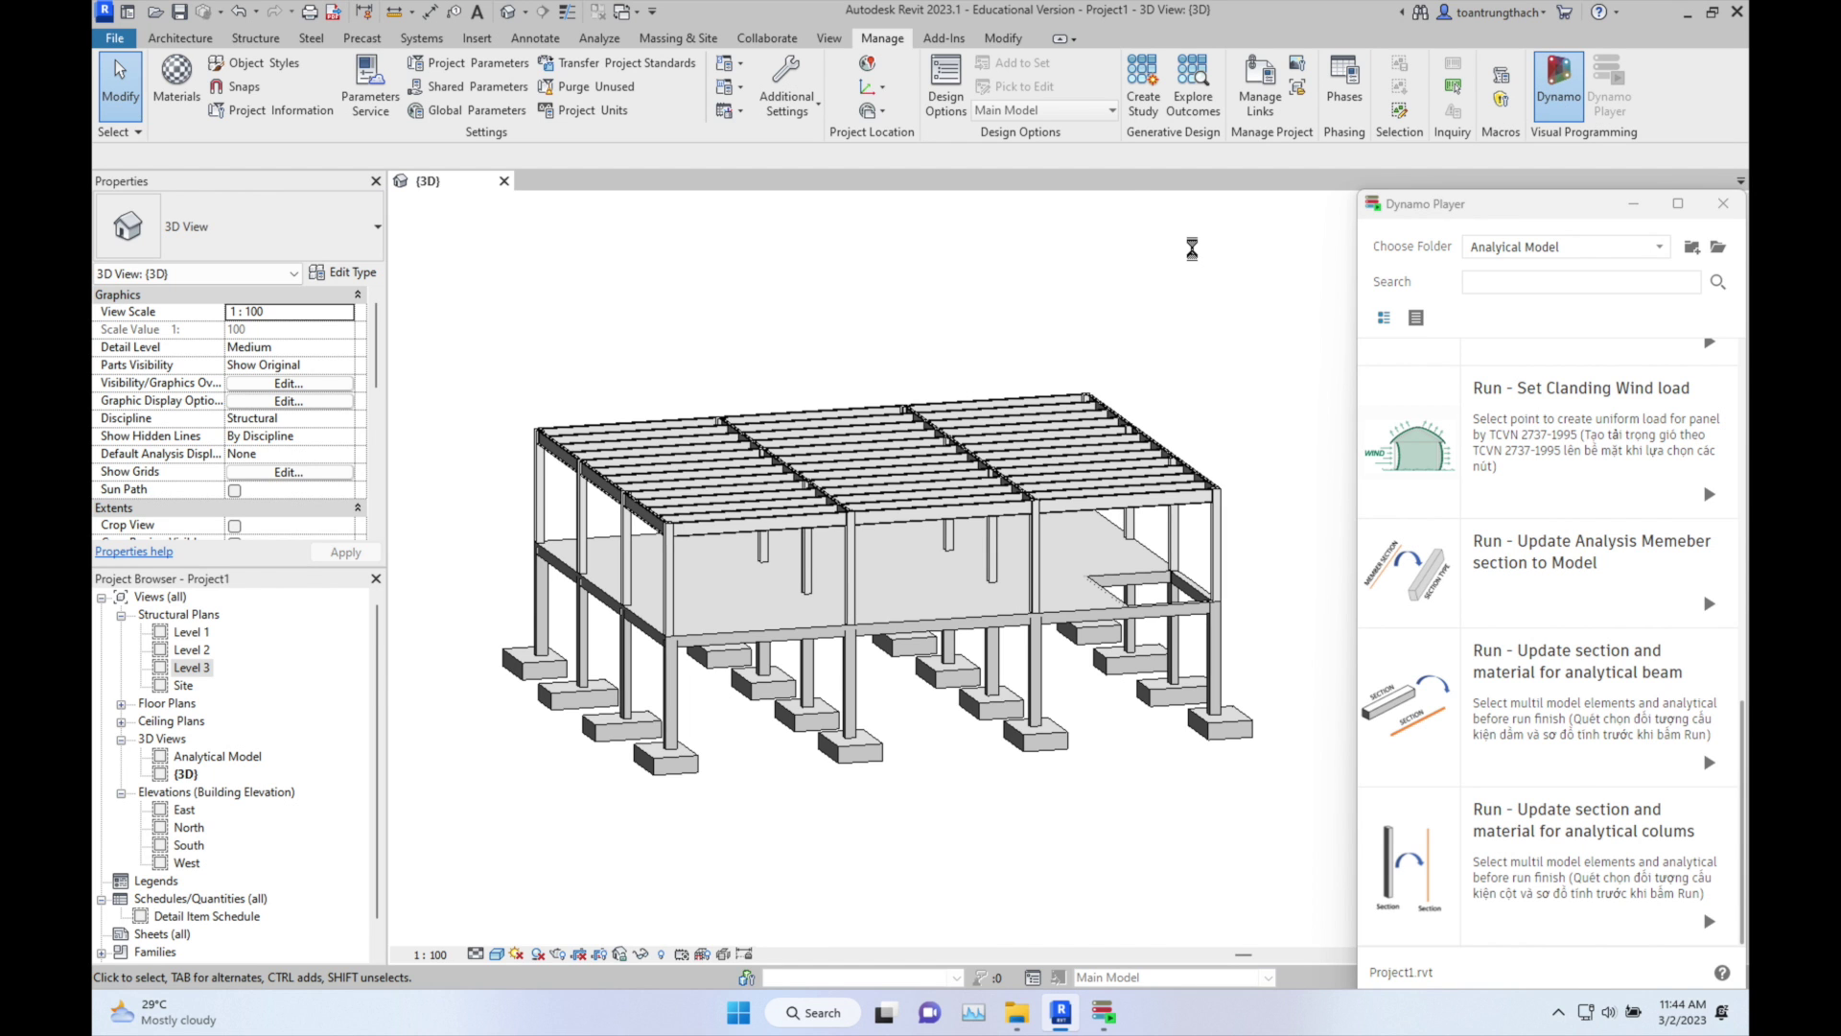
pyautogui.click(503, 50)
pyautogui.click(518, 84)
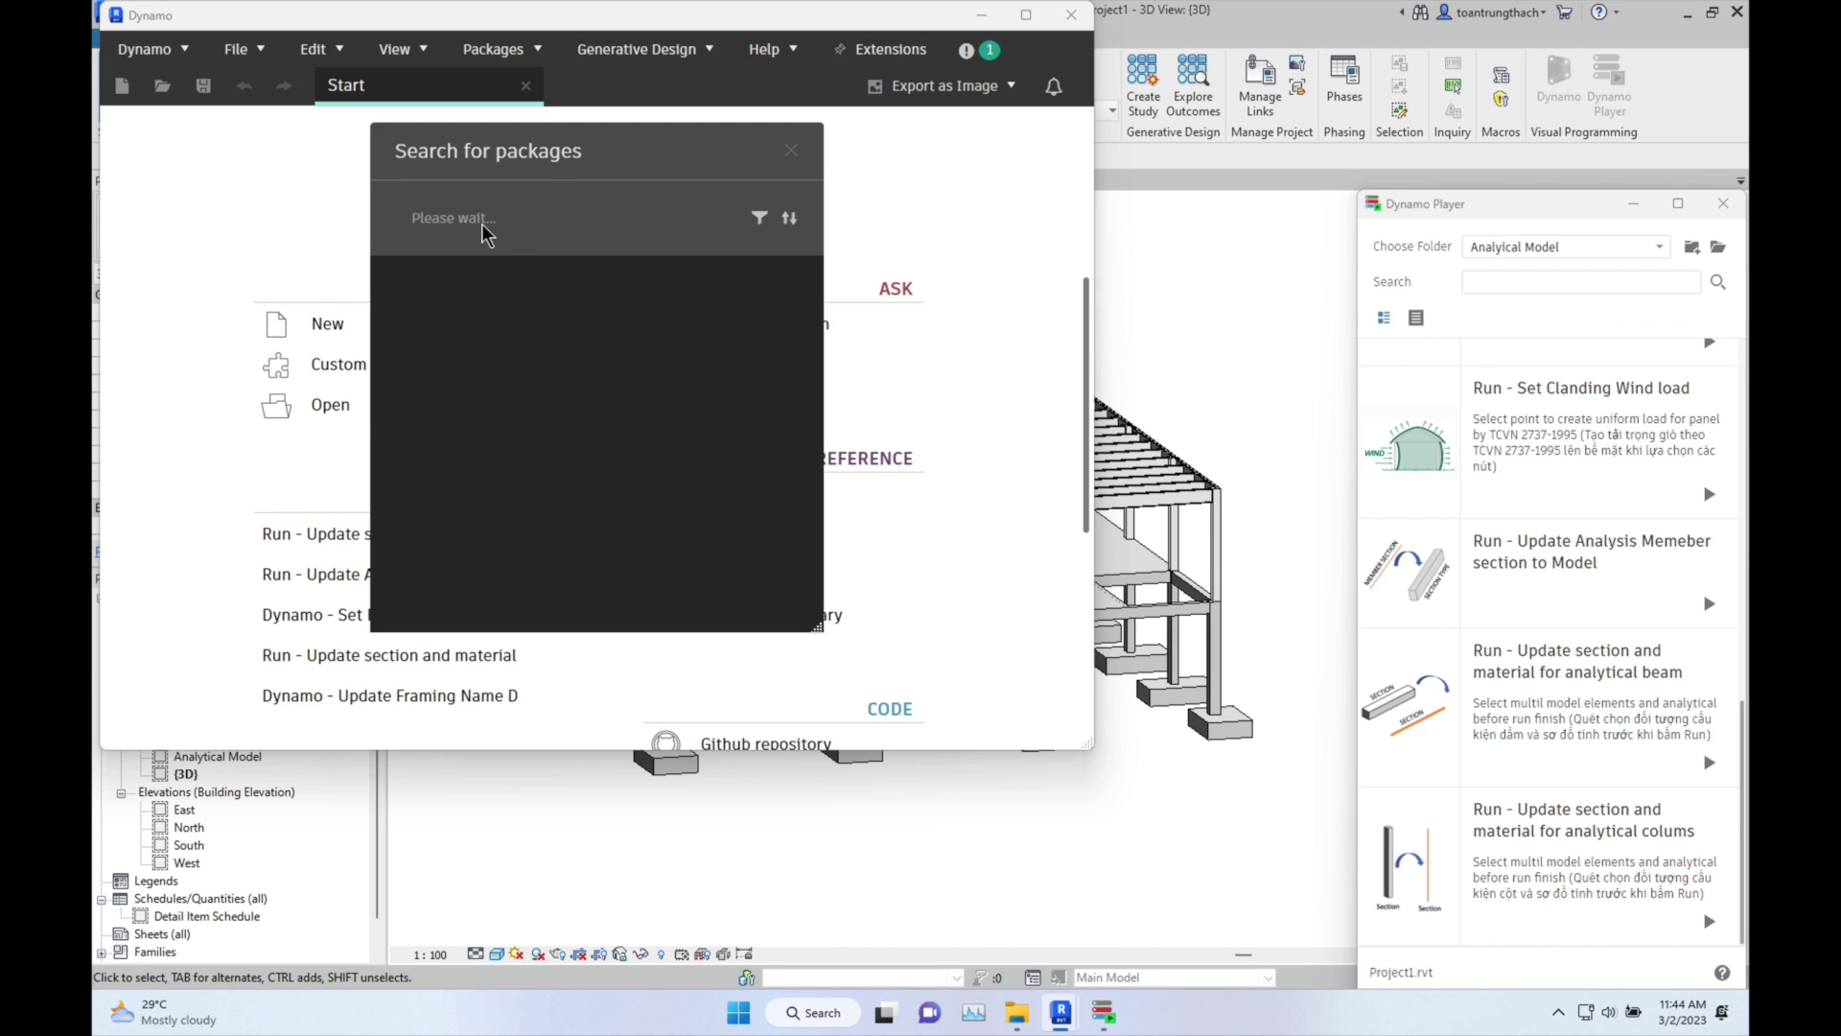
pyautogui.write('Struc')
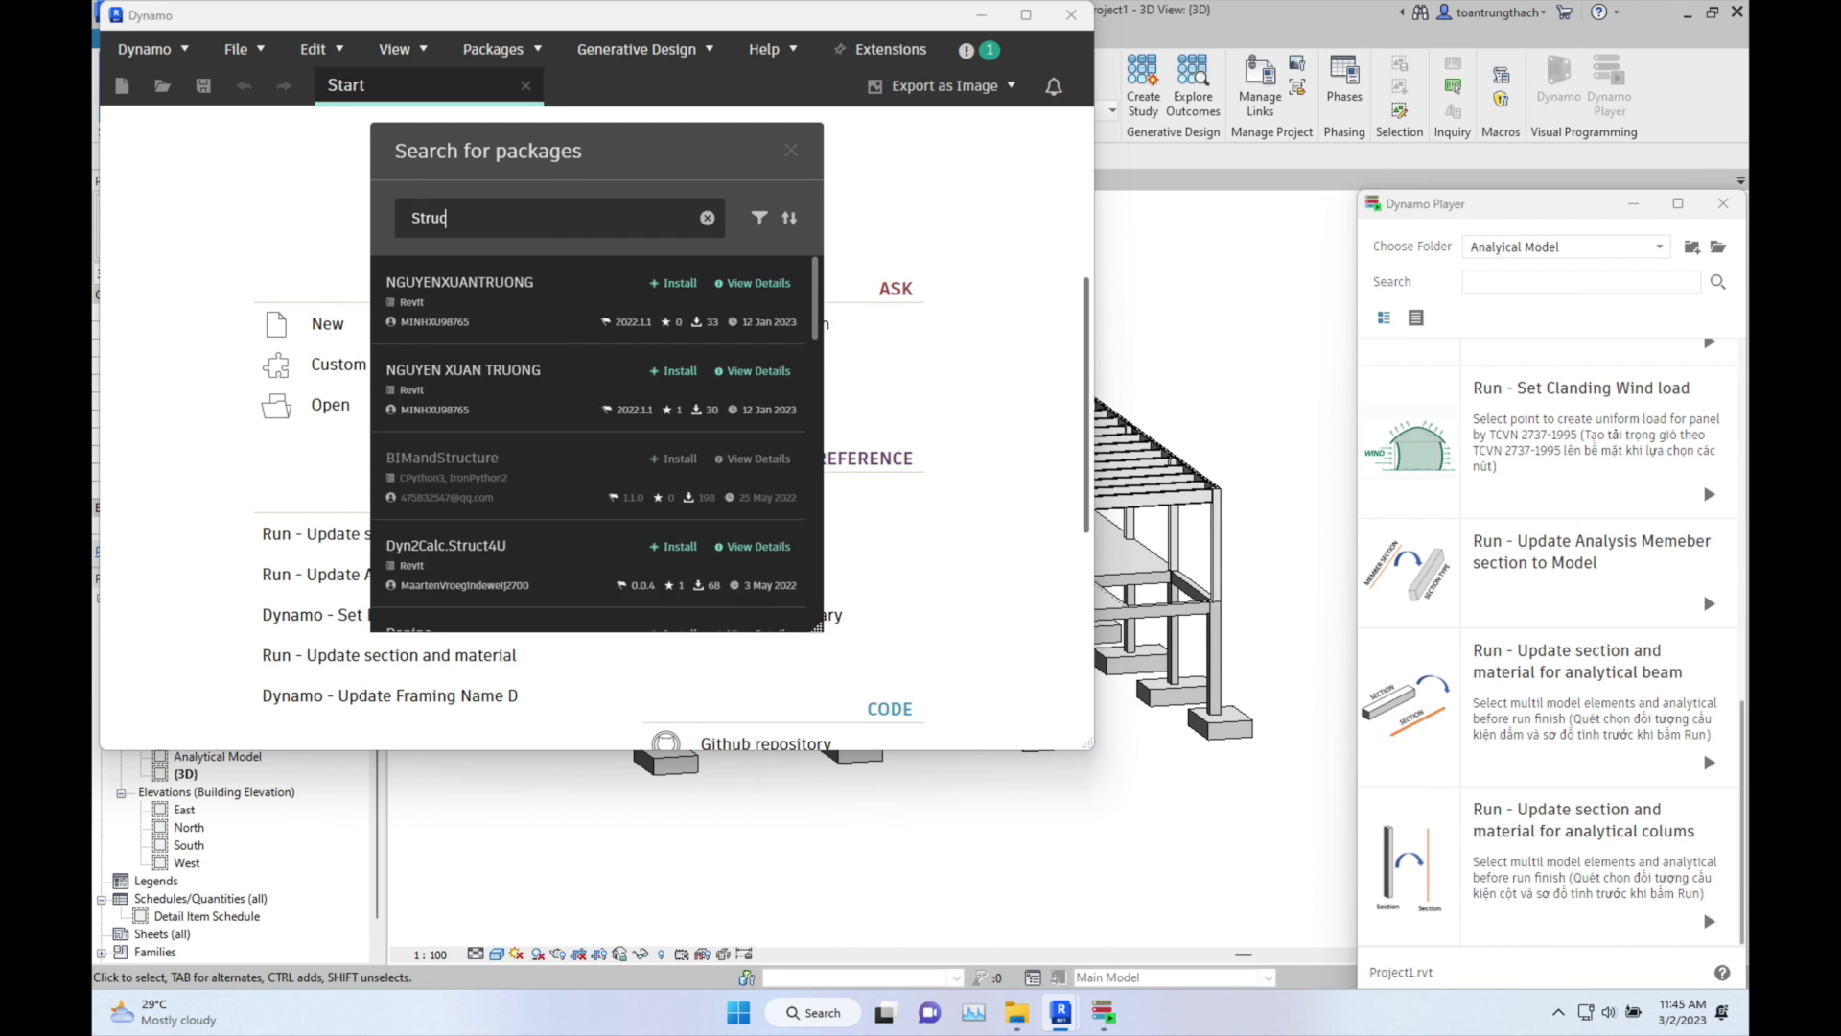
pyautogui.write('tural D')
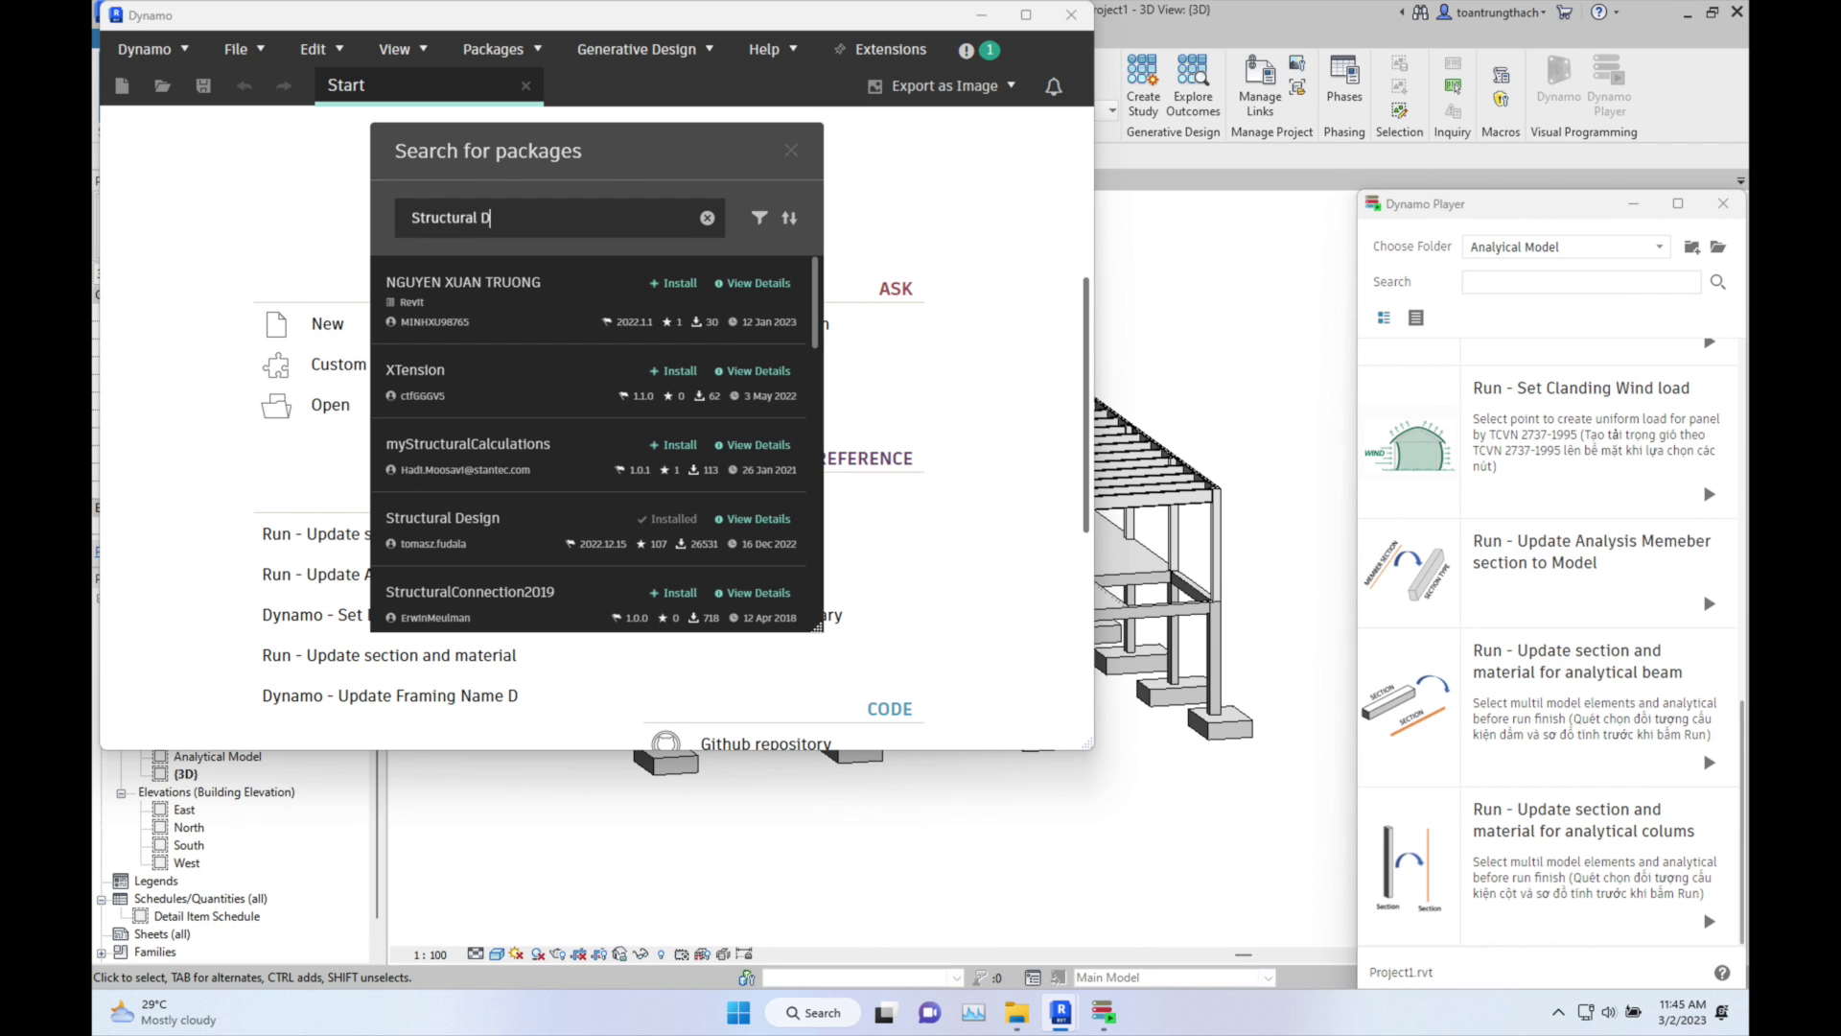
pyautogui.write('esign')
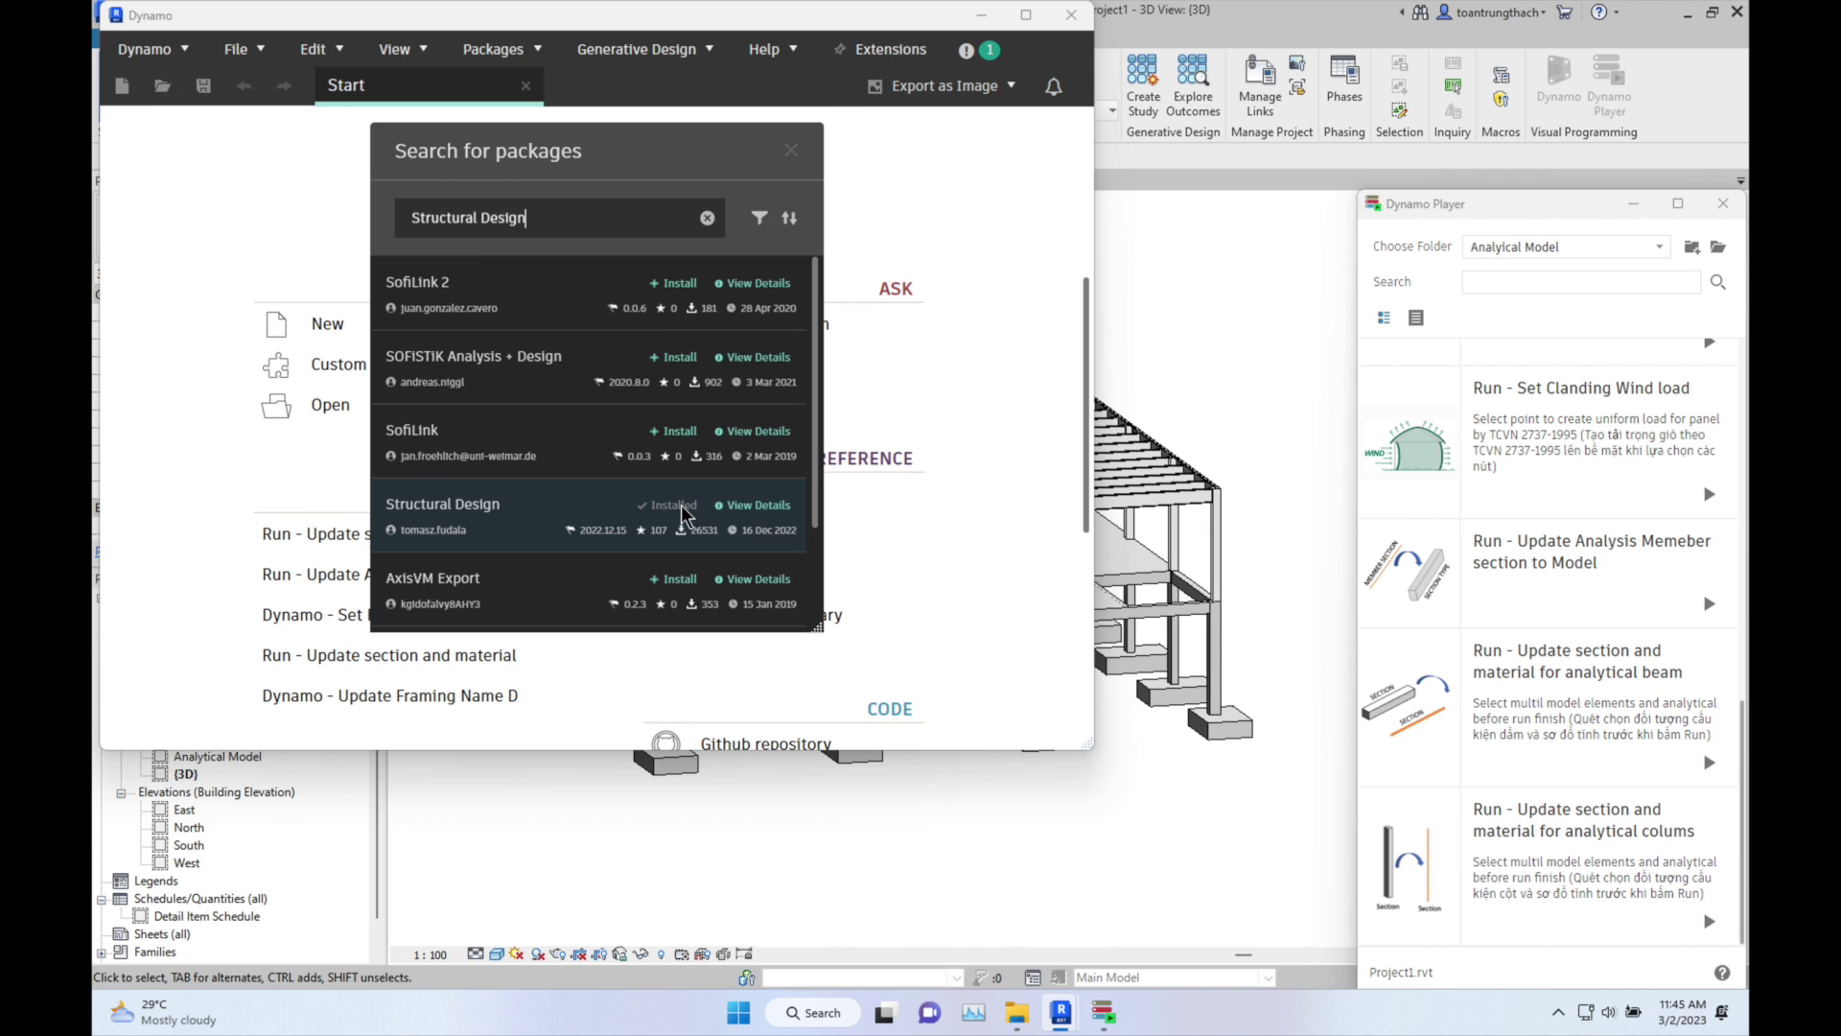
pyautogui.hotkey('ctrl', 'a')
pyautogui.write('Dynamo')
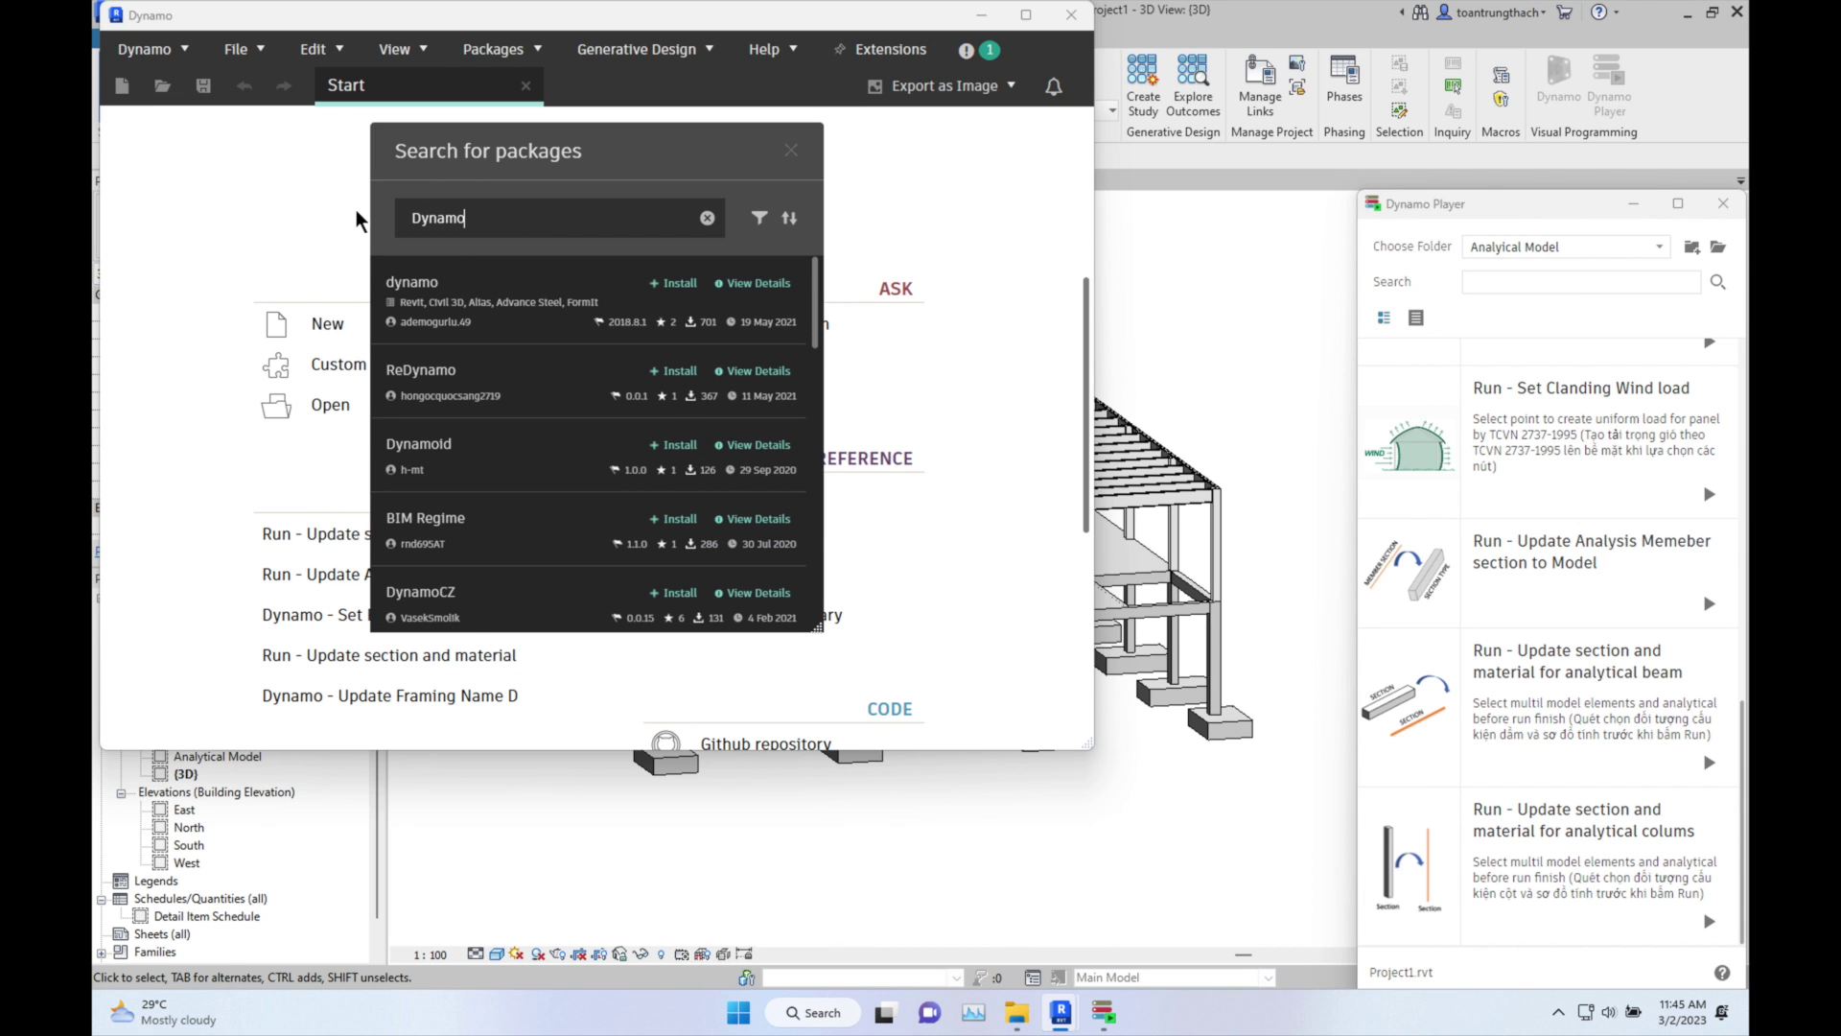
pyautogui.write('Ironpo')
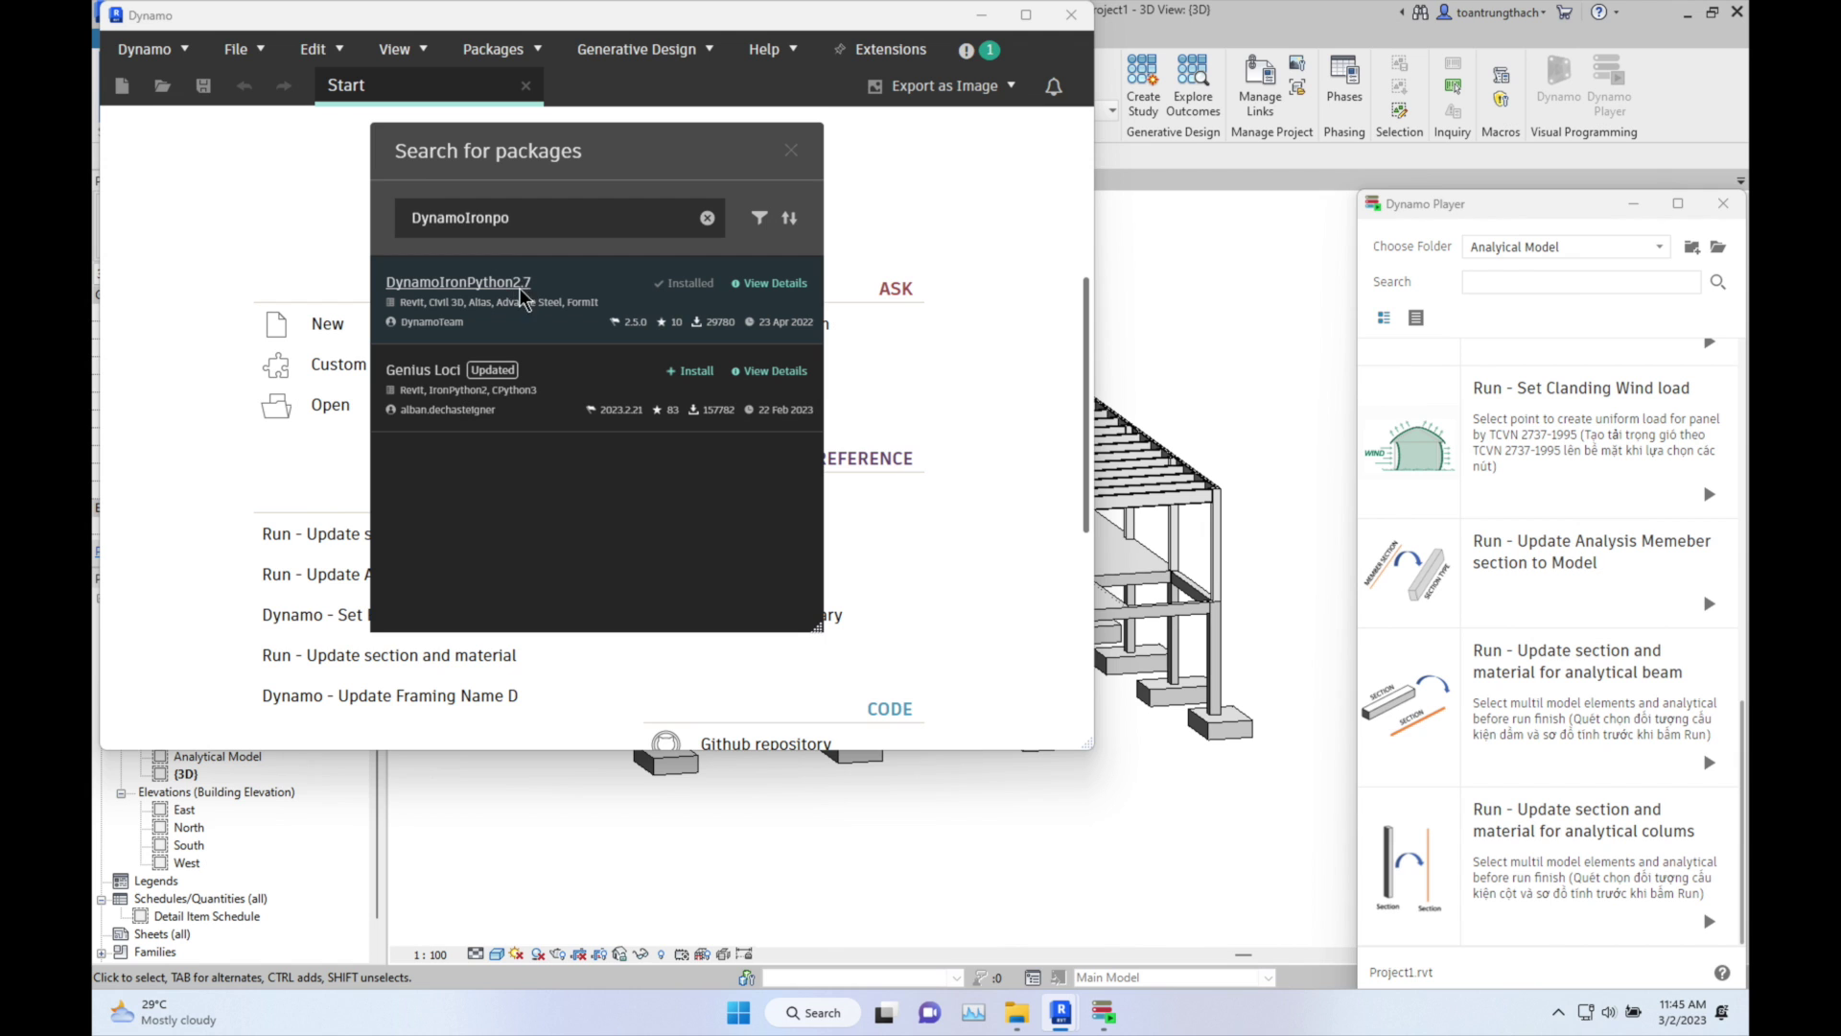
pyautogui.hotkey('ctrl', 'a')
pyautogui.press('BackSpace')
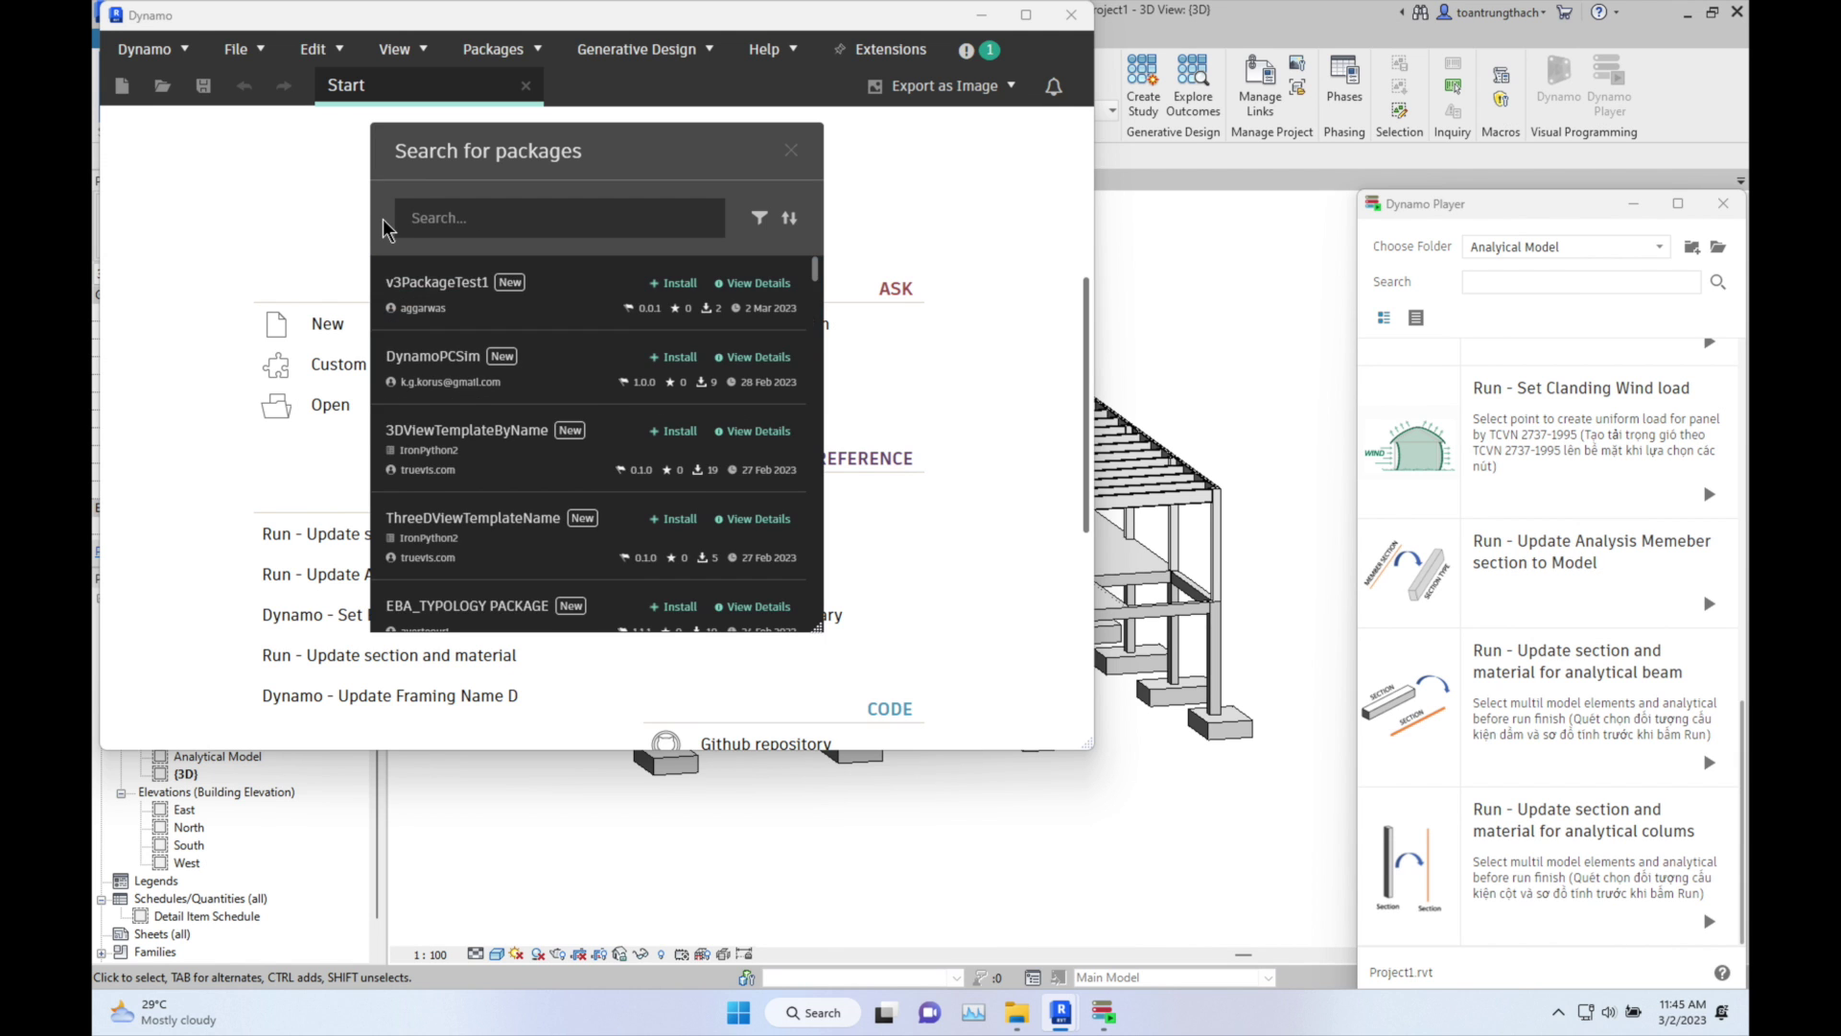
pyautogui.write('arhi')
pyautogui.press('BackSpace')
pyautogui.press('BackSpace')
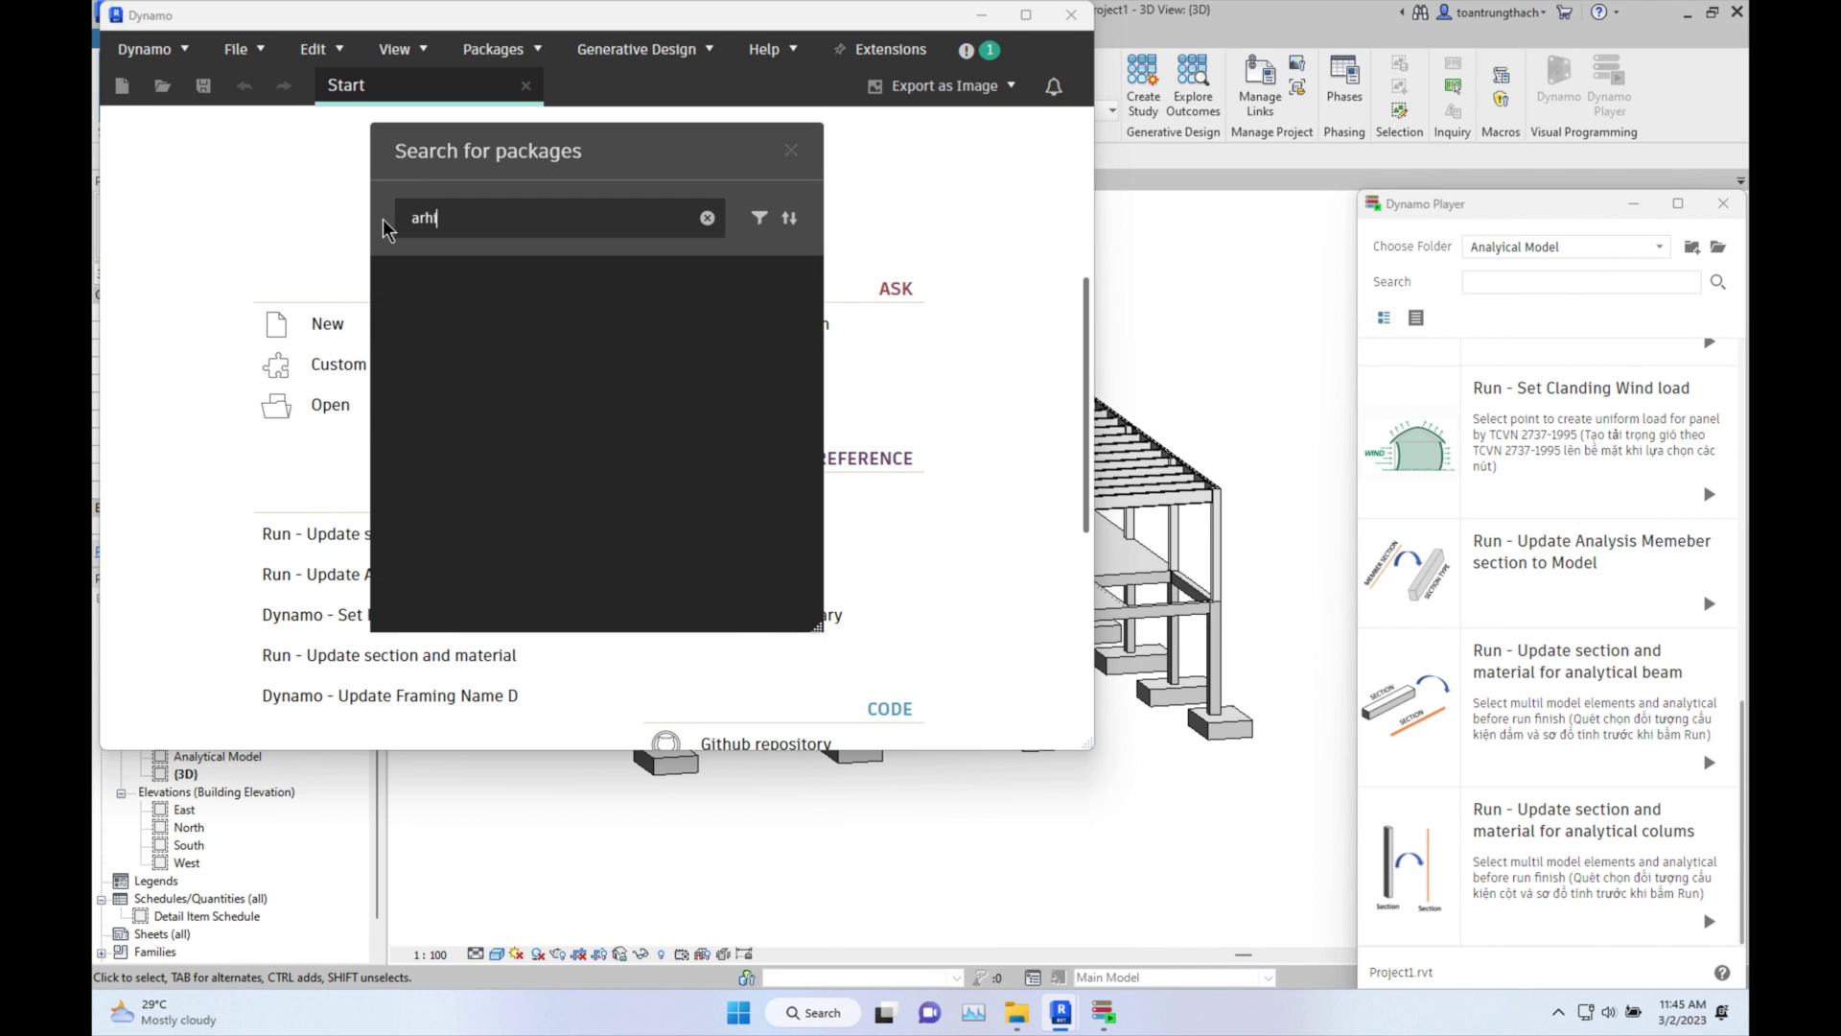
pyautogui.write('chi-lab.net')
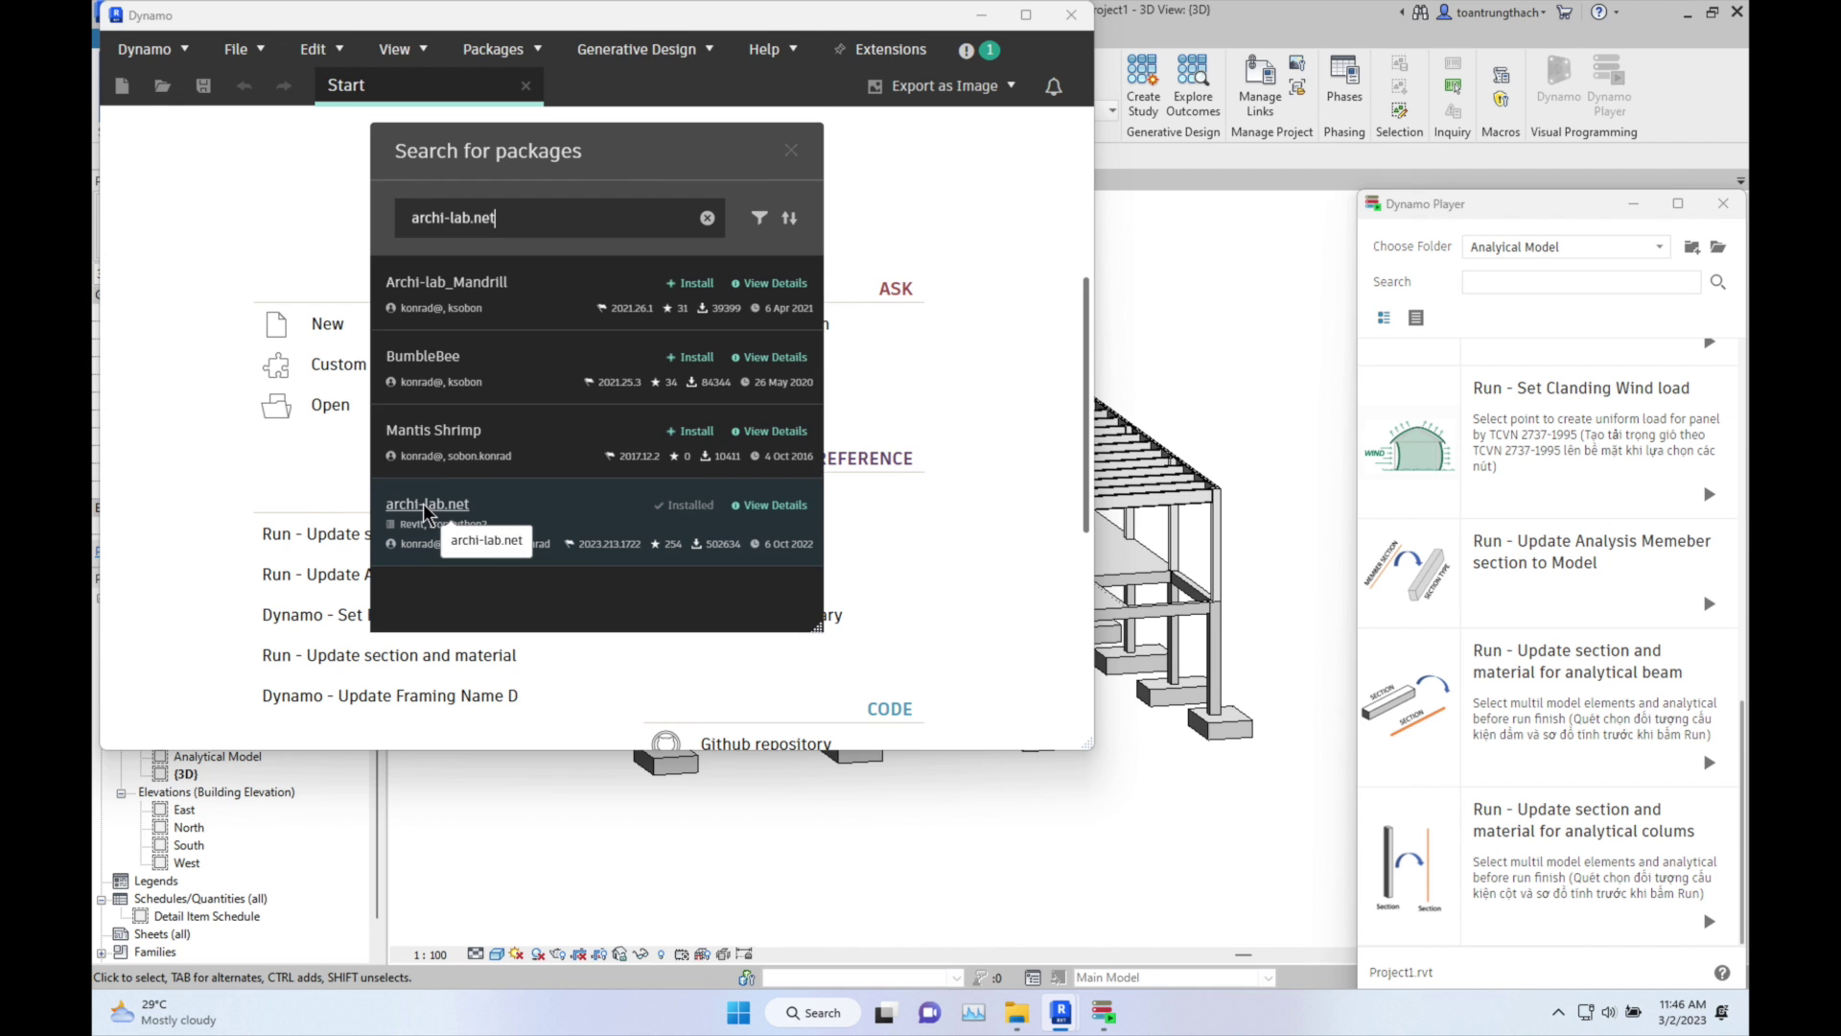
pyautogui.click(791, 150)
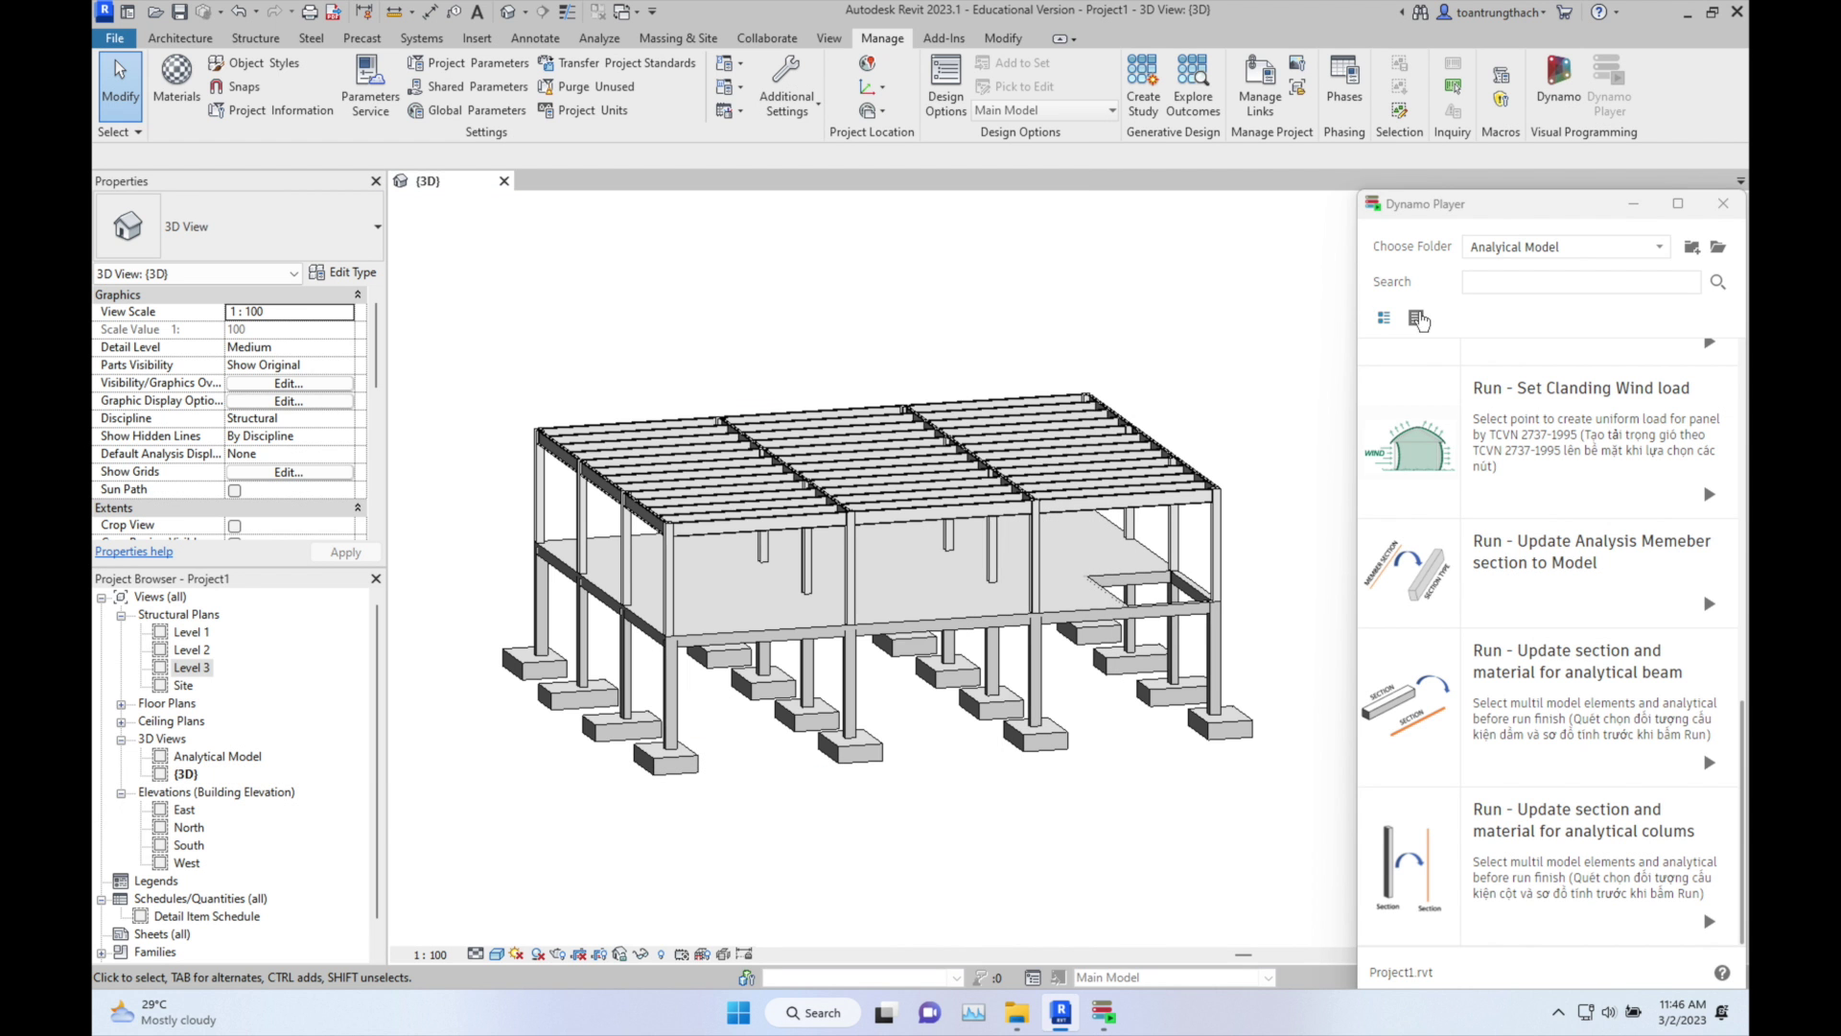
# Step: Add the Dynamo 2023.1 > Analytical Model folder to Dynamo Player's script folders
pyautogui.click(1691, 247)
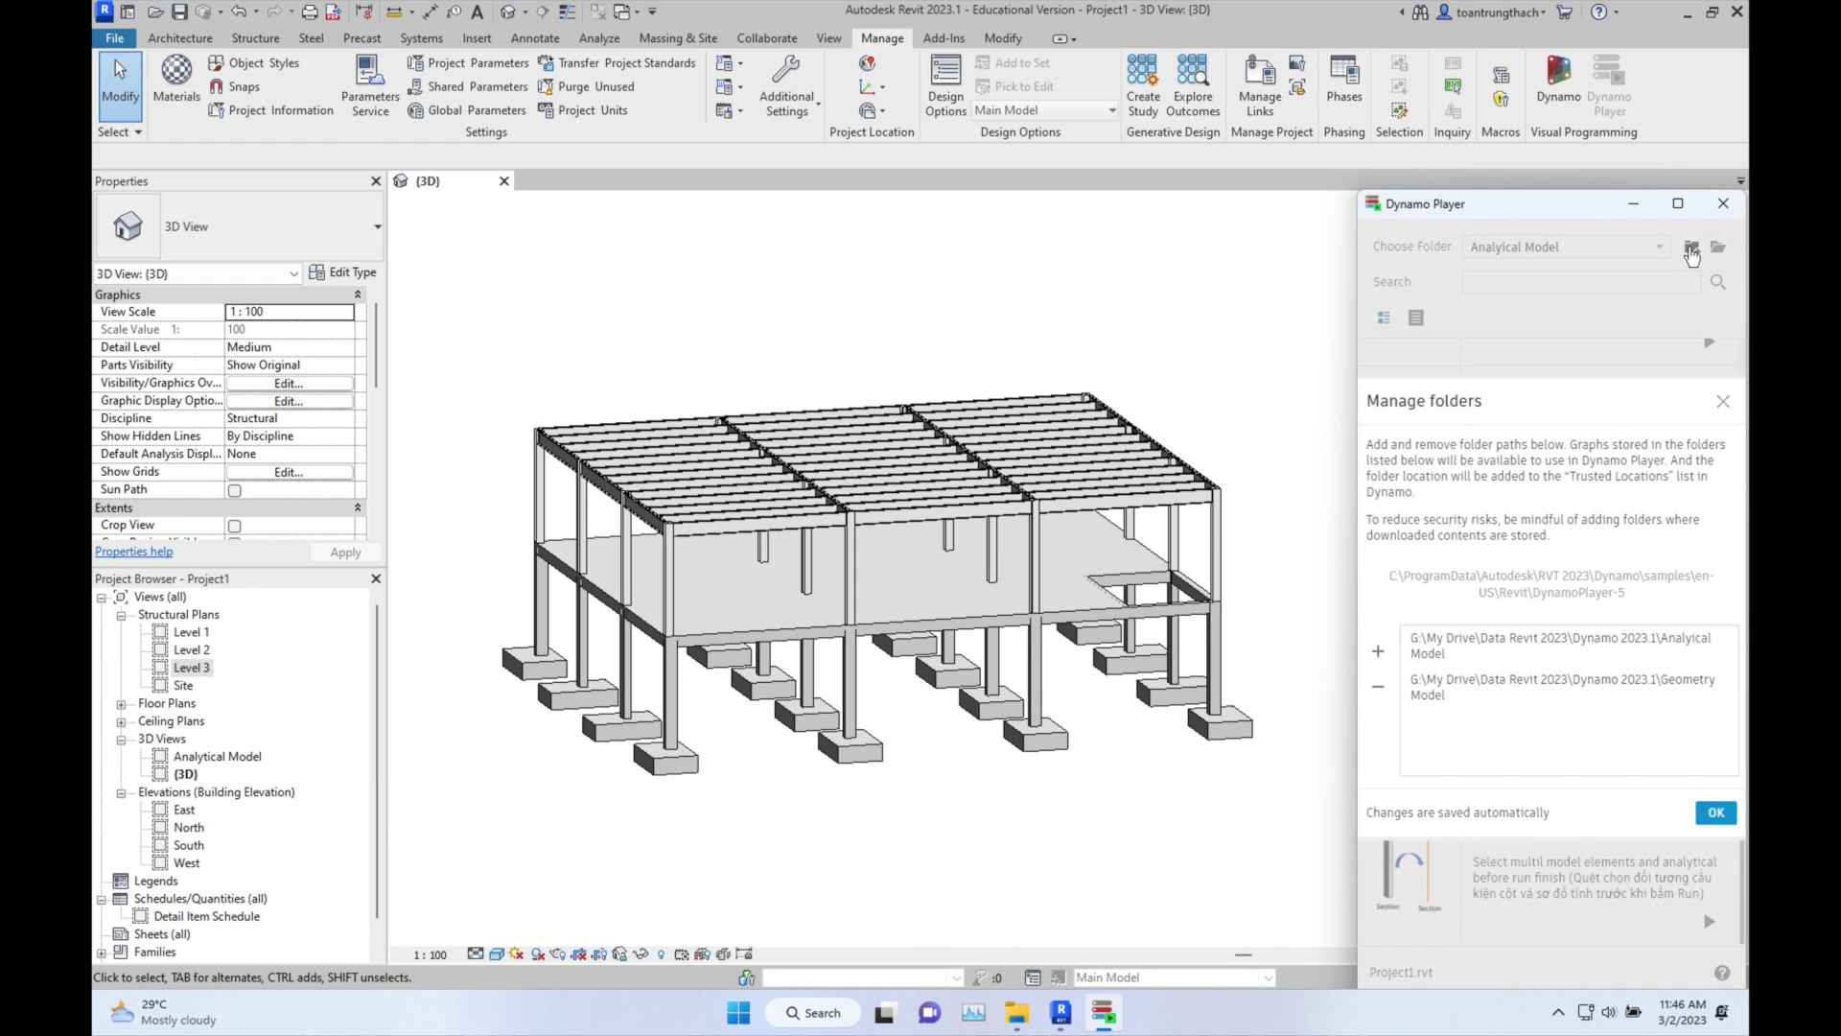
pyautogui.click(1378, 657)
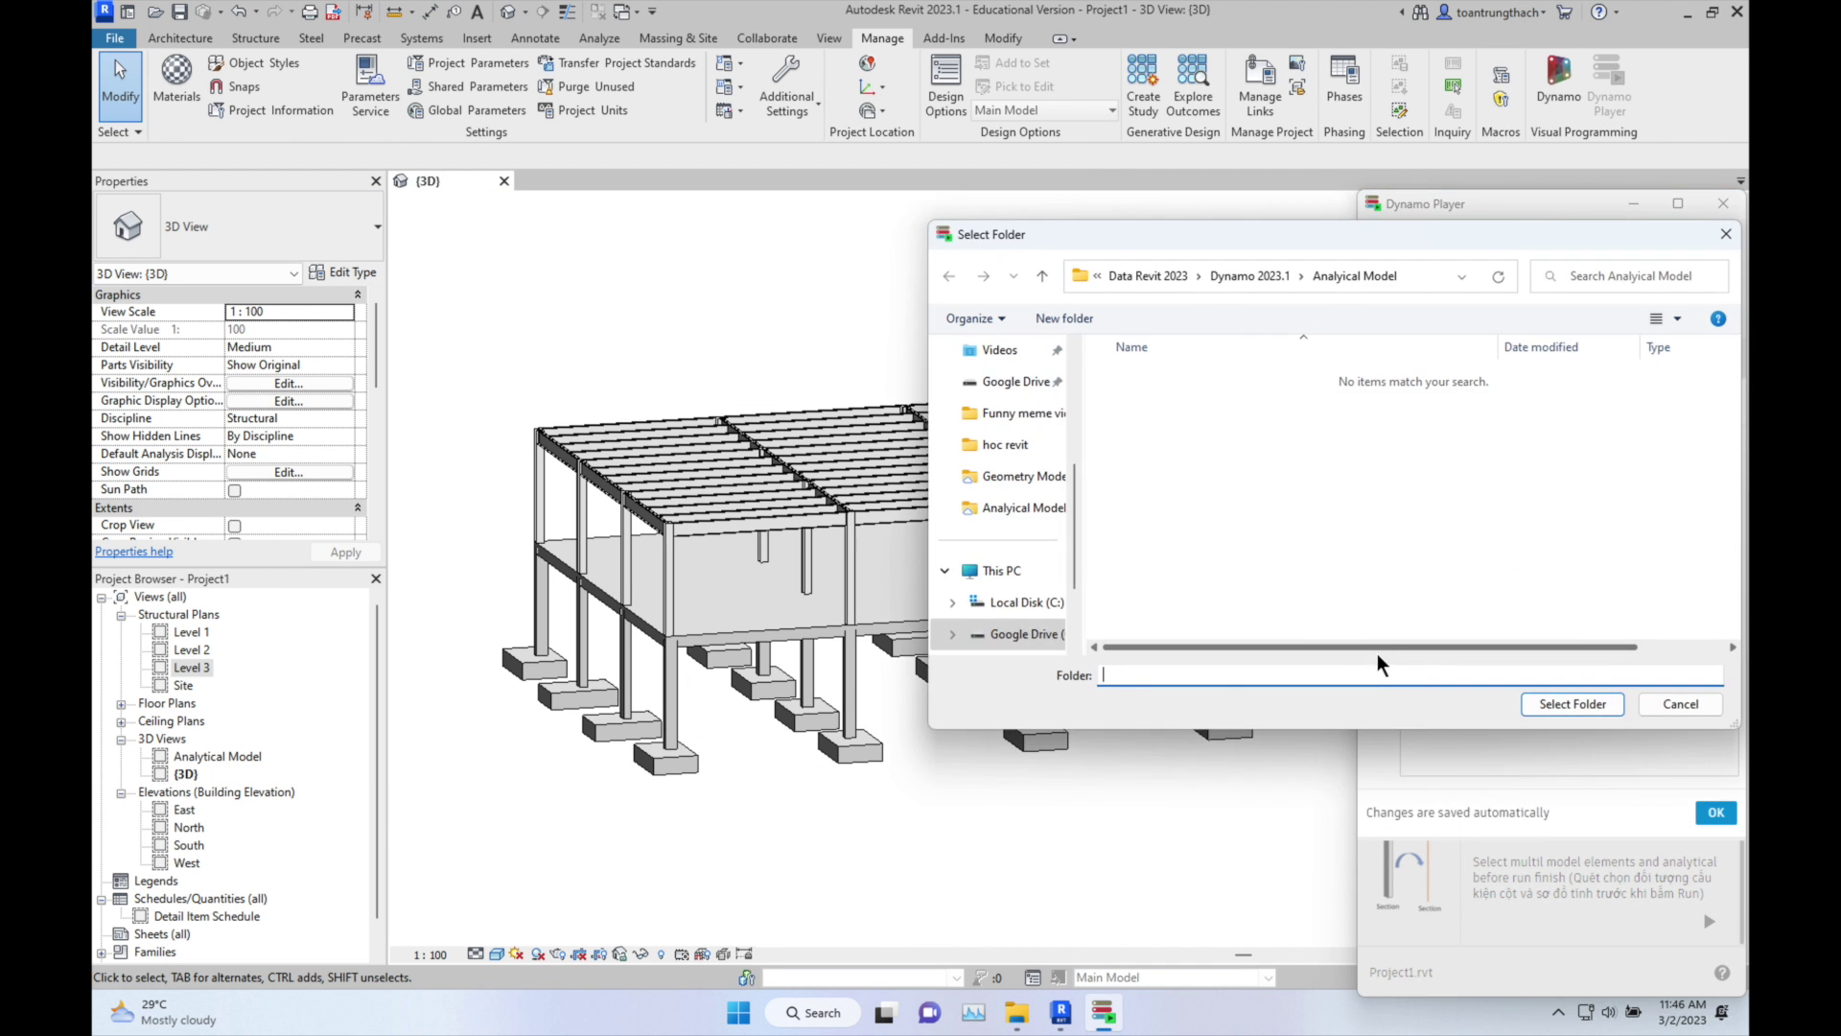
pyautogui.click(1264, 280)
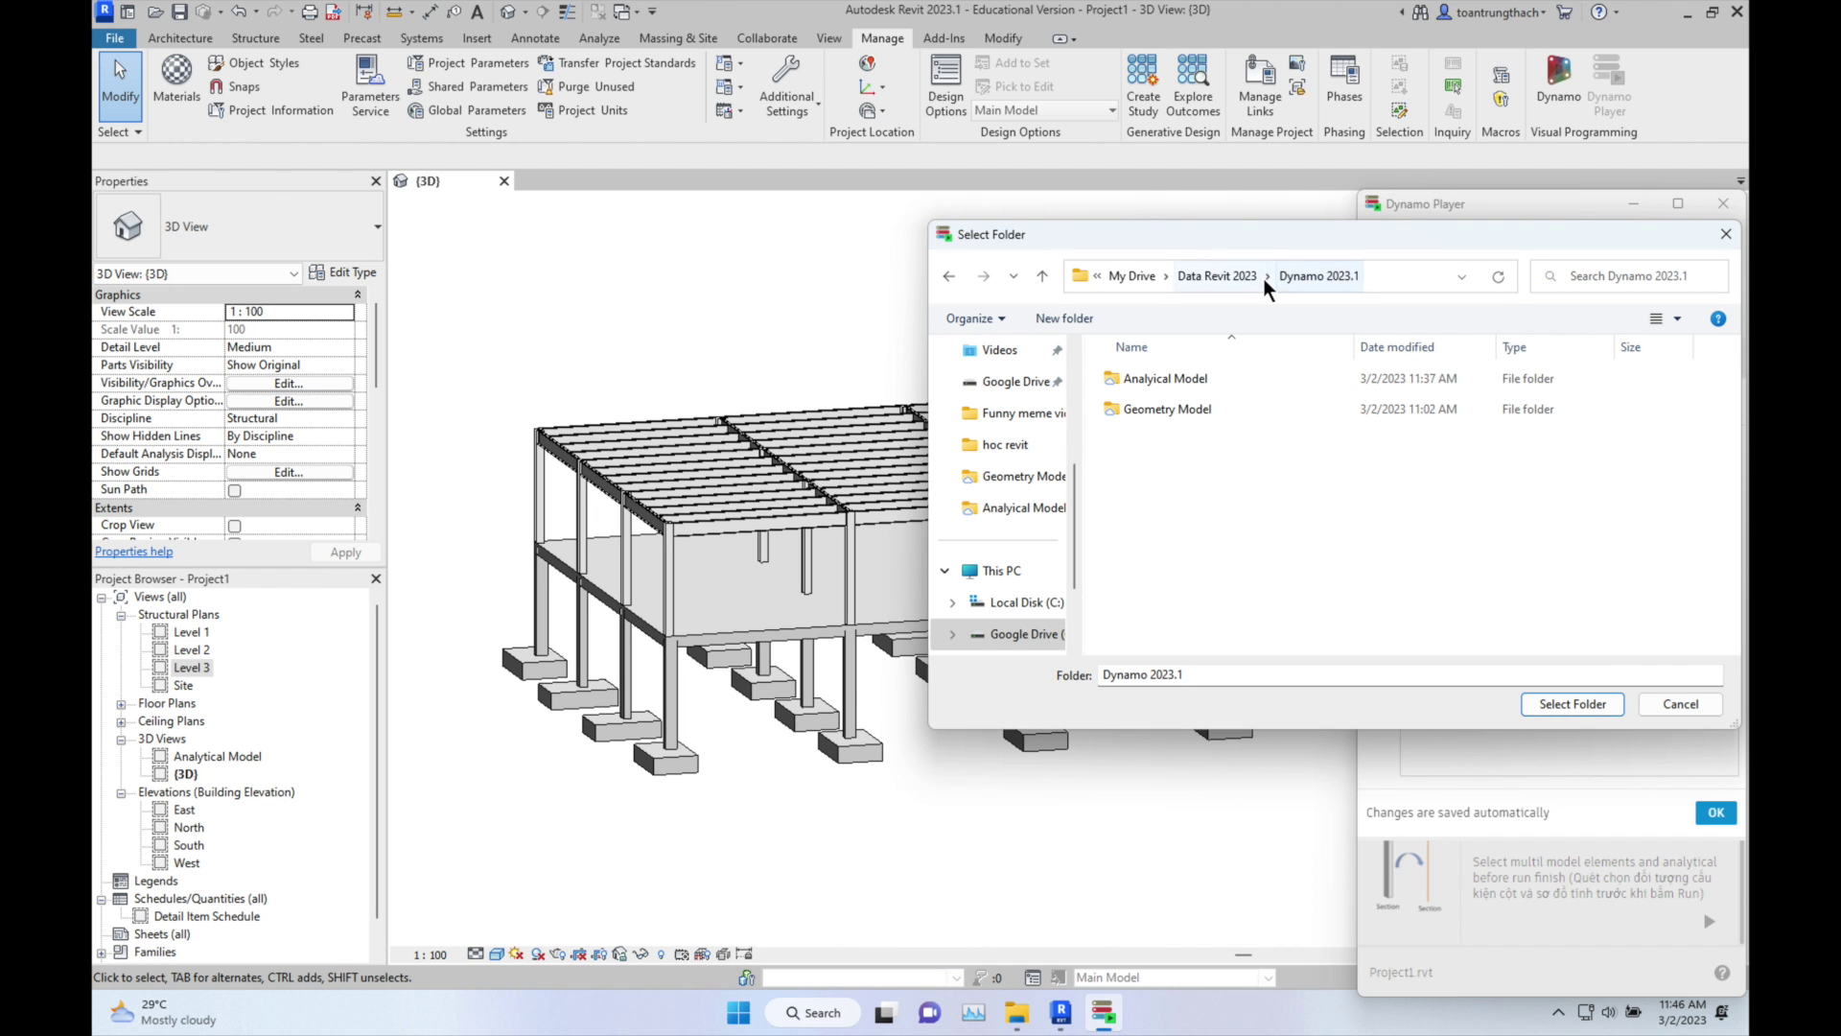
pyautogui.click(1164, 378)
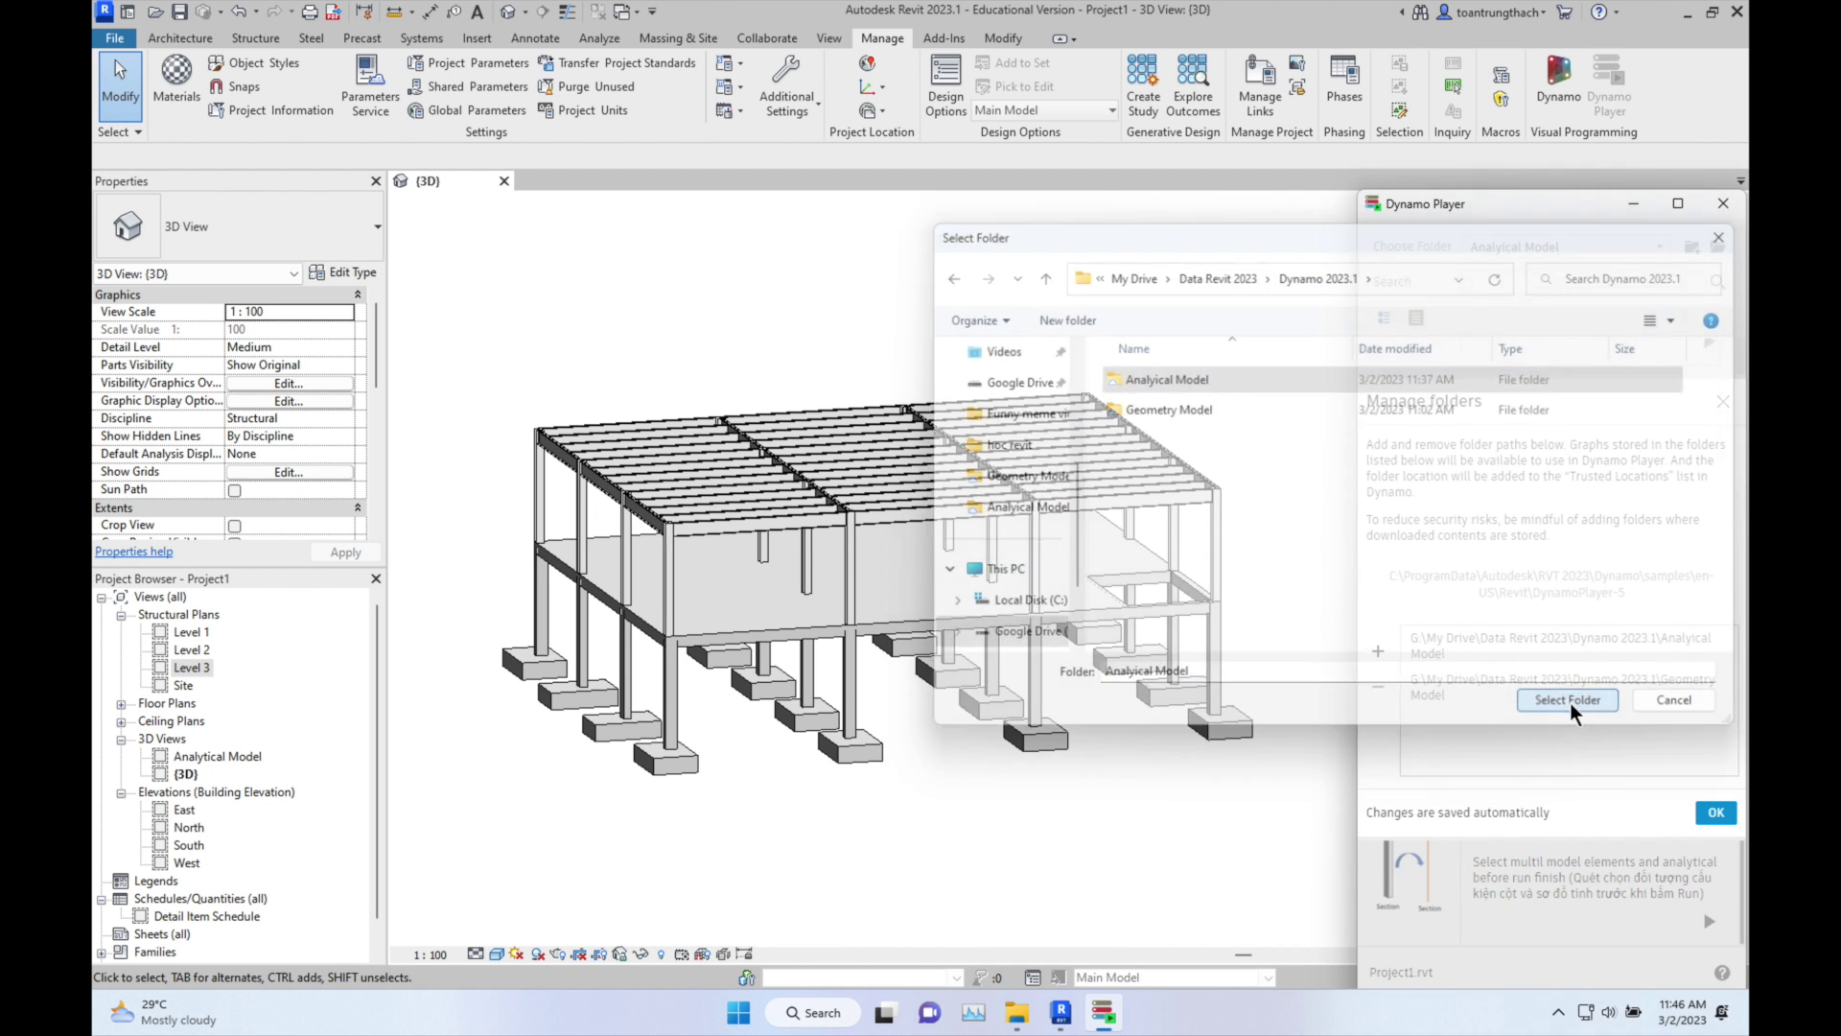
pyautogui.click(1569, 702)
pyautogui.click(1713, 814)
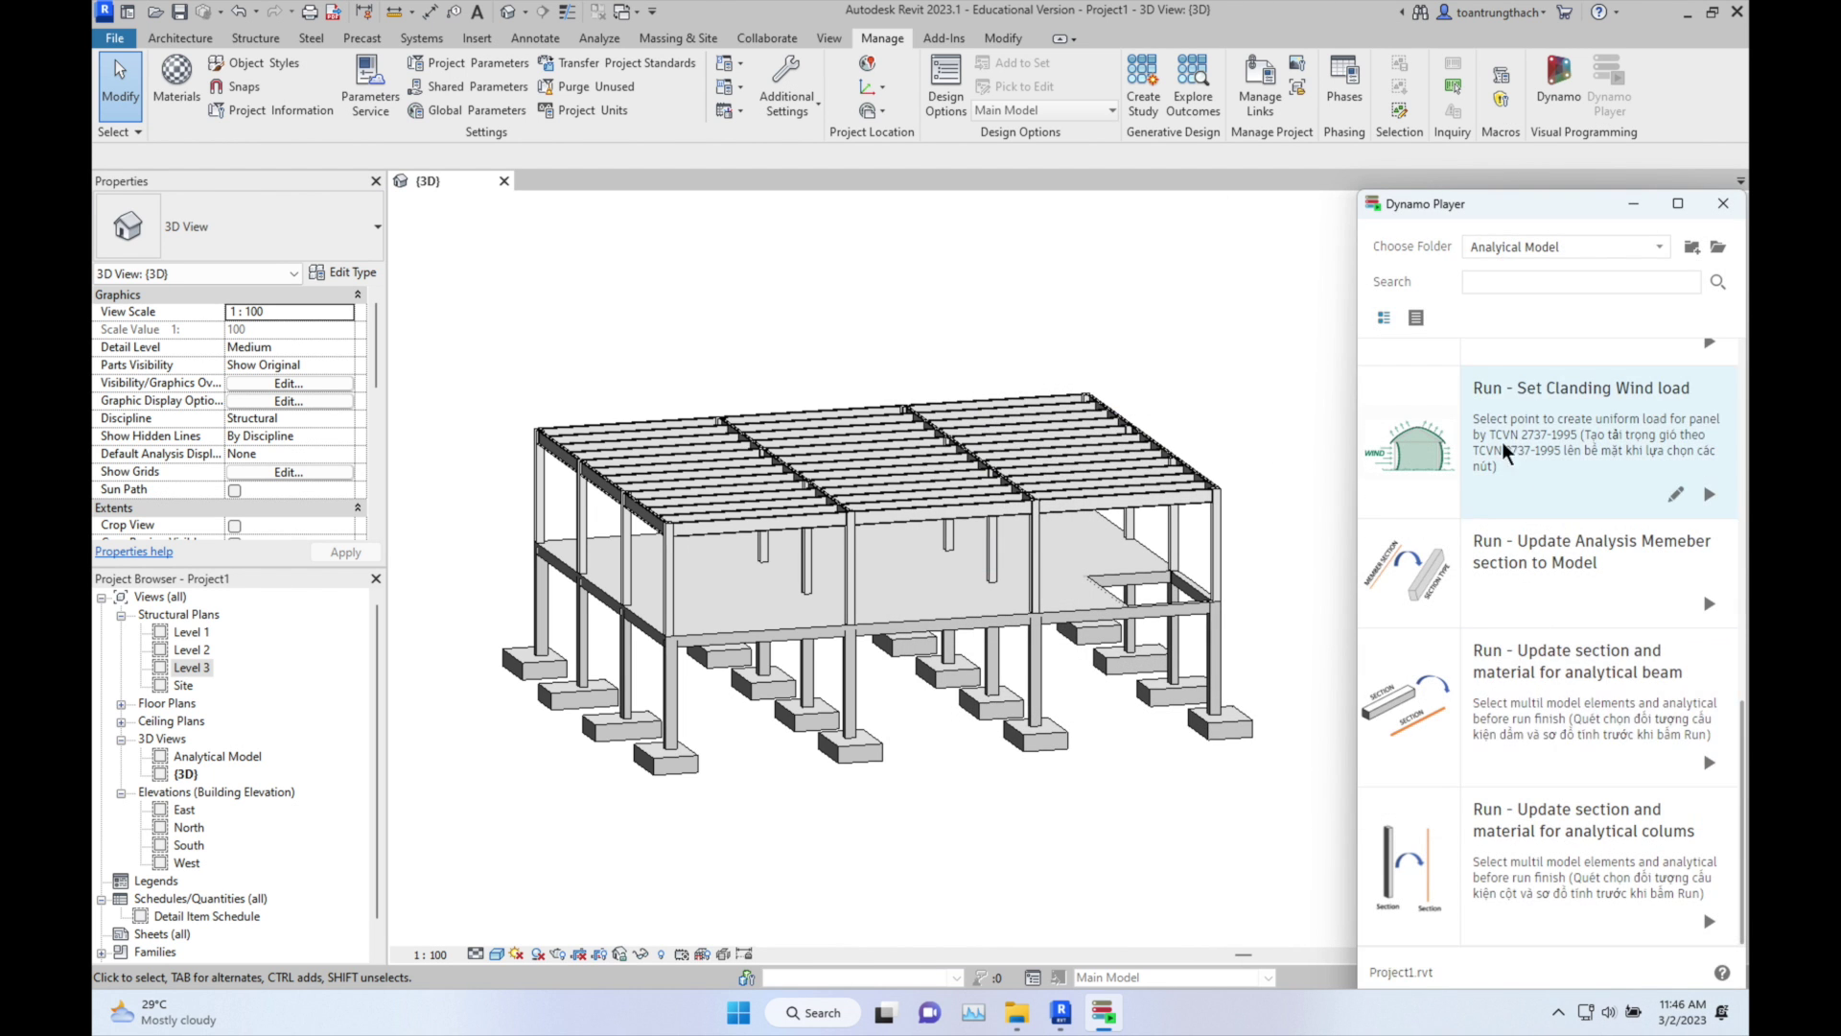
# Step: Filter Dynamo Player scripts by 'update', then open the Analytical Model view in isometric orientation
pyautogui.click(1506, 286)
pyautogui.write('updat')
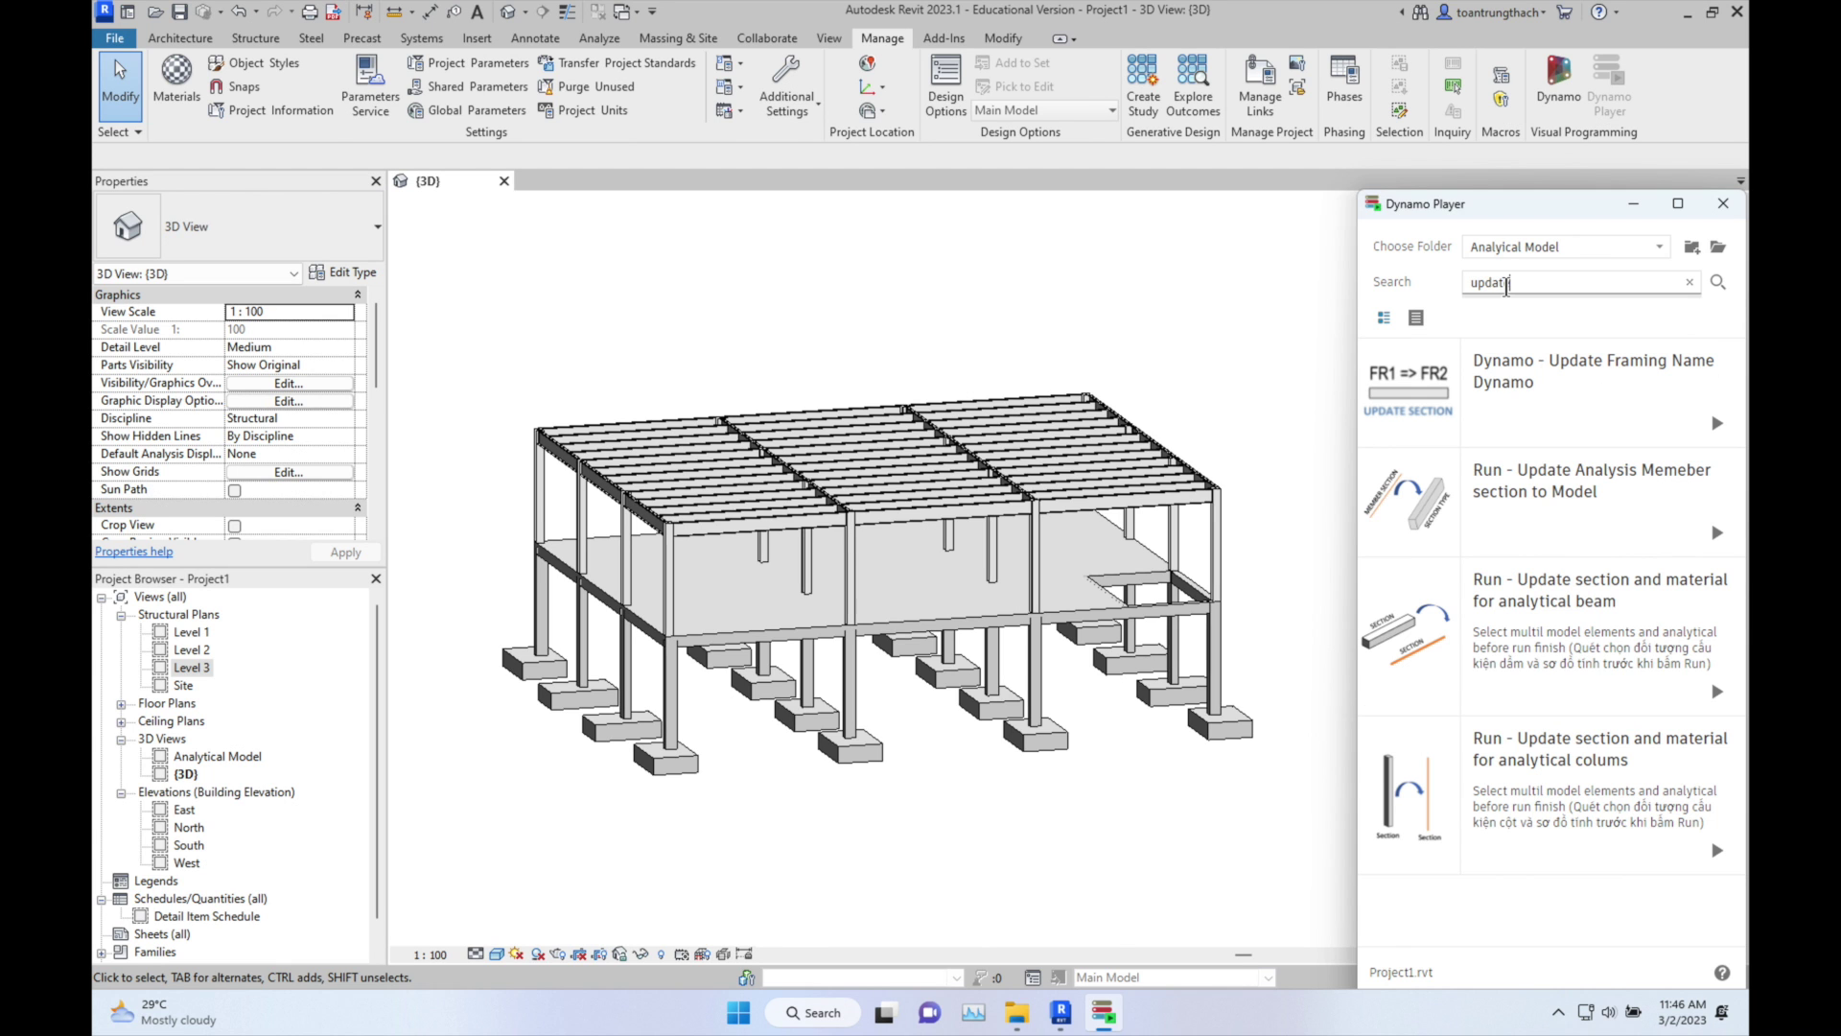
pyautogui.write('e')
pyautogui.doubleClick(219, 756)
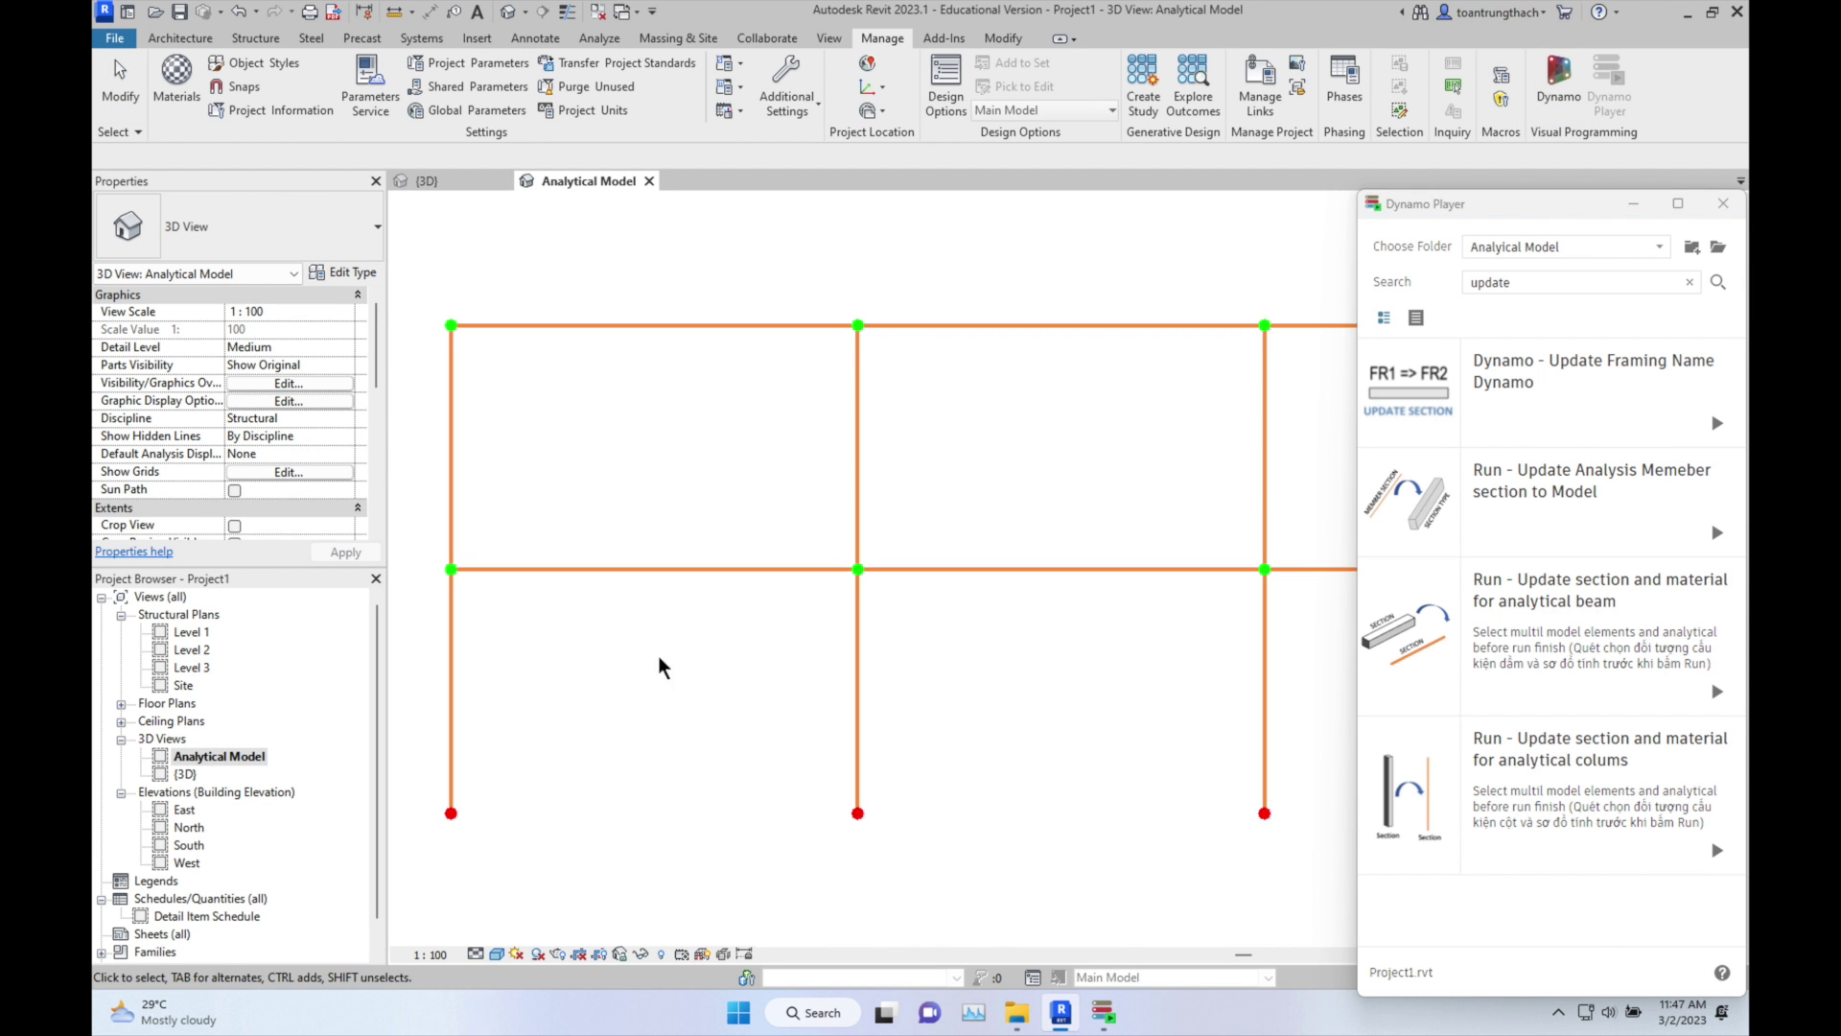
pyautogui.keyDown('shift'); pyautogui.moveTo(784, 588); pyautogui.dragTo(626, 581, button='middle'); pyautogui.keyUp('shift')
# Step: Test-select the front-left columns, then box-select the 13 members over the left roof bay
pyautogui.click(573, 499)
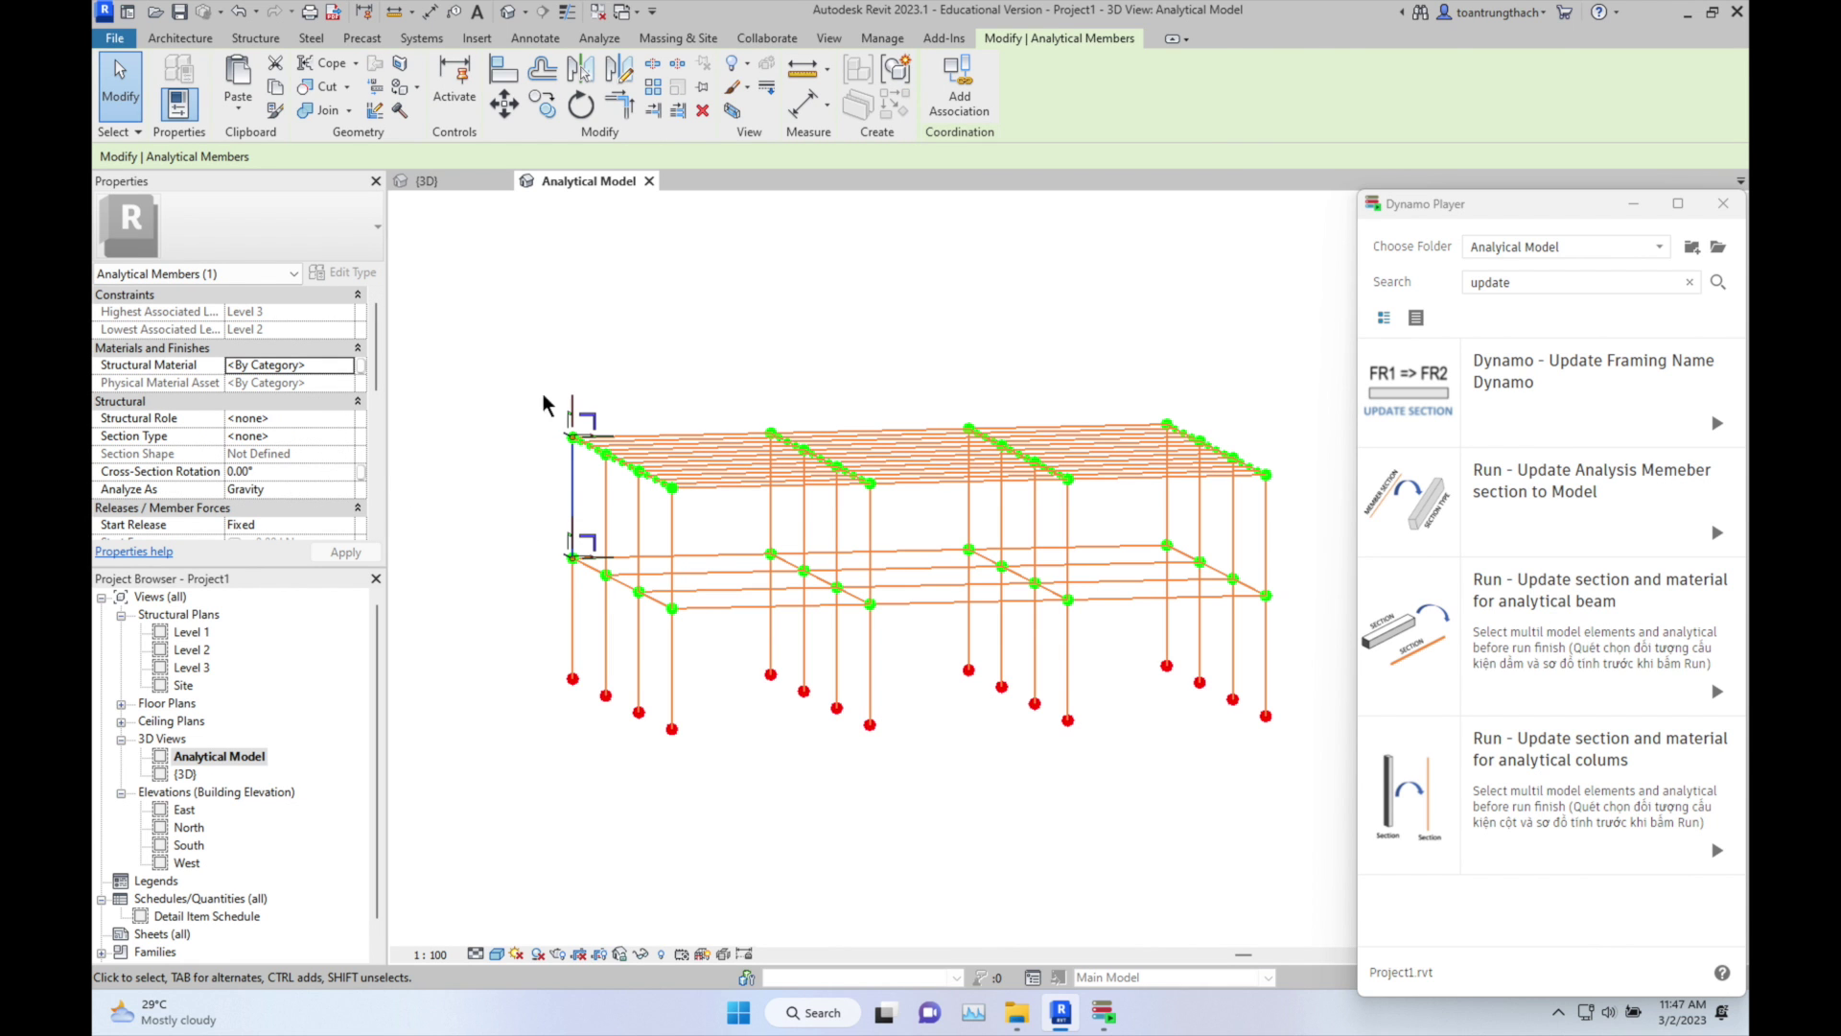
pyautogui.click(761, 378)
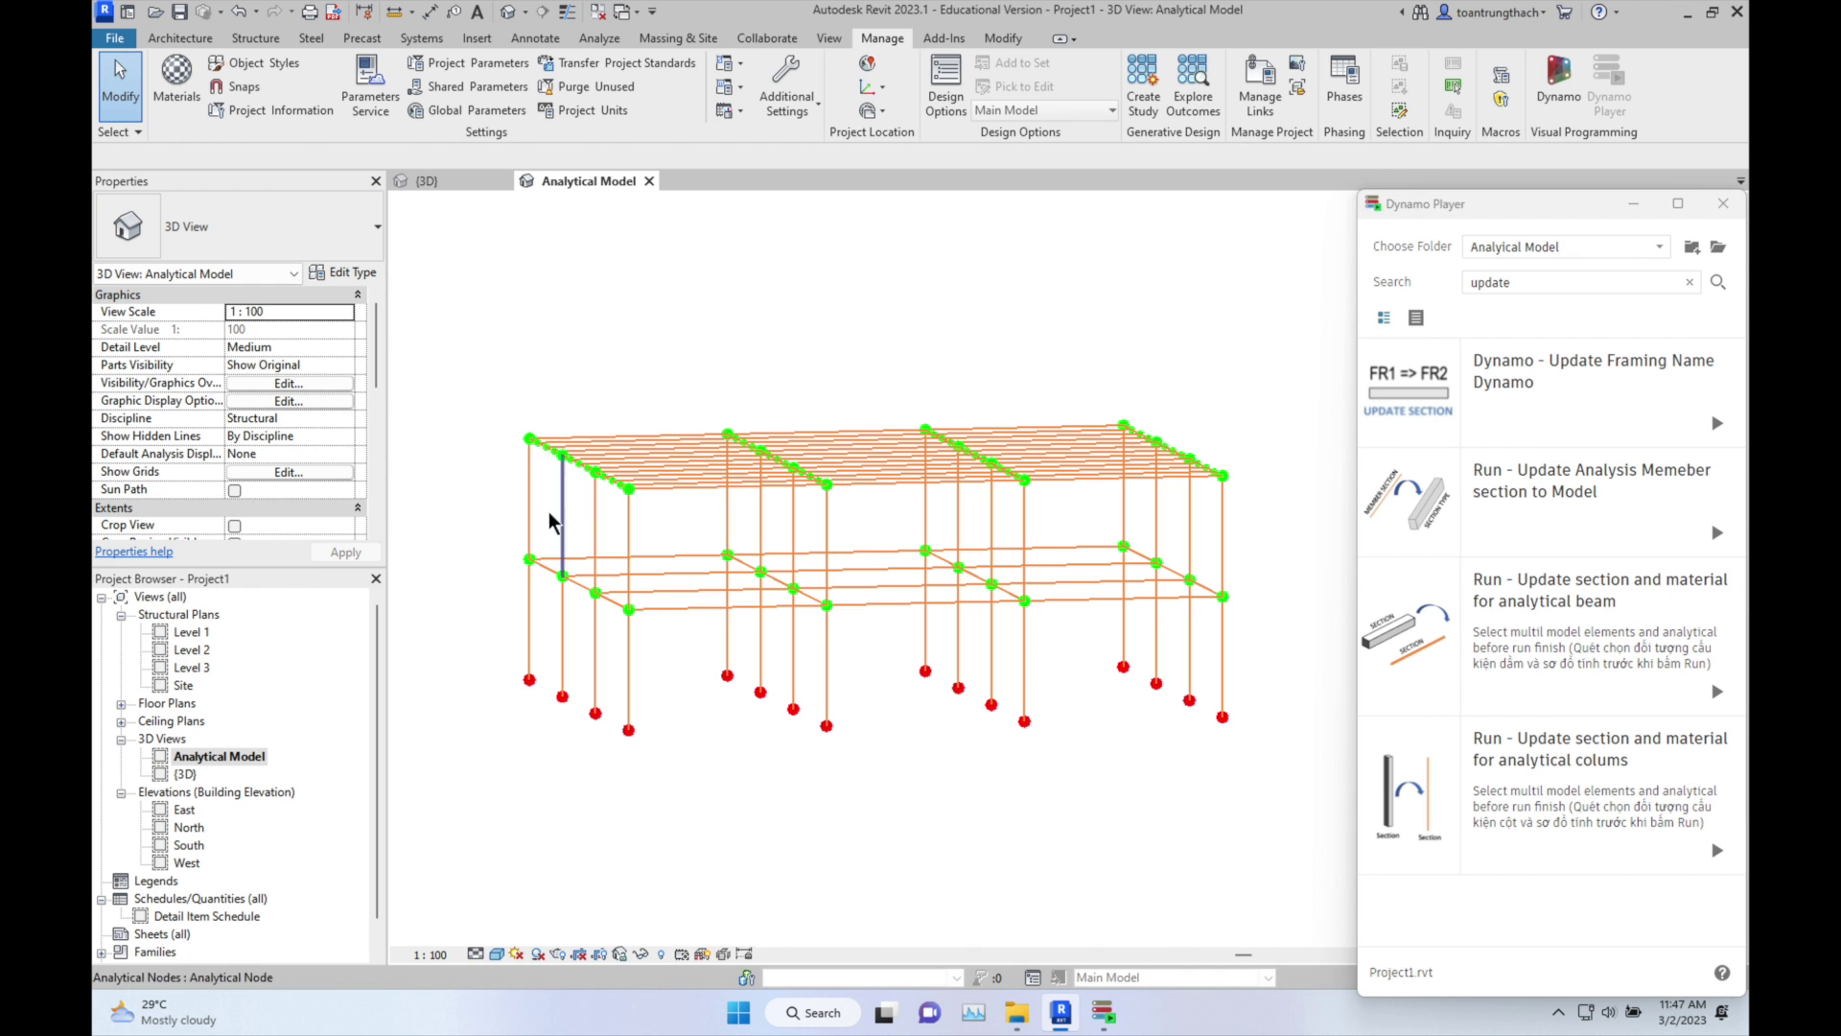
pyautogui.click(528, 496)
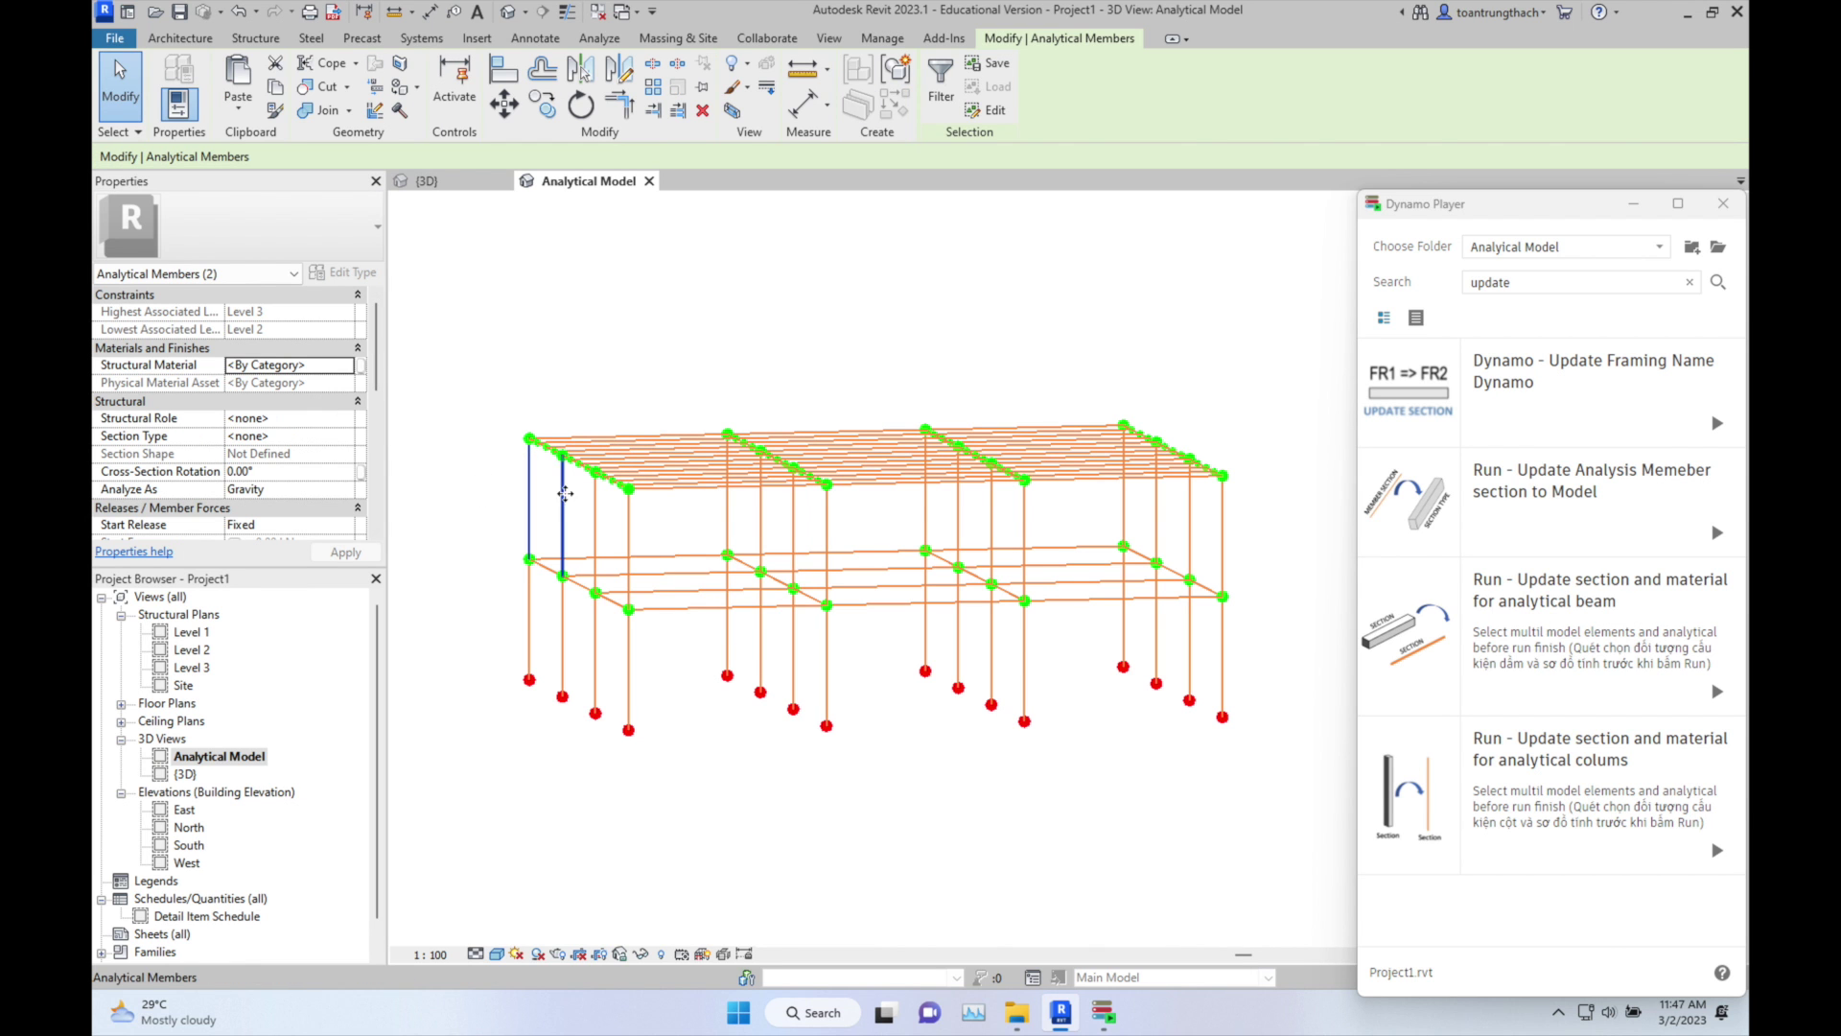
pyautogui.click(580, 513)
pyautogui.click(529, 480)
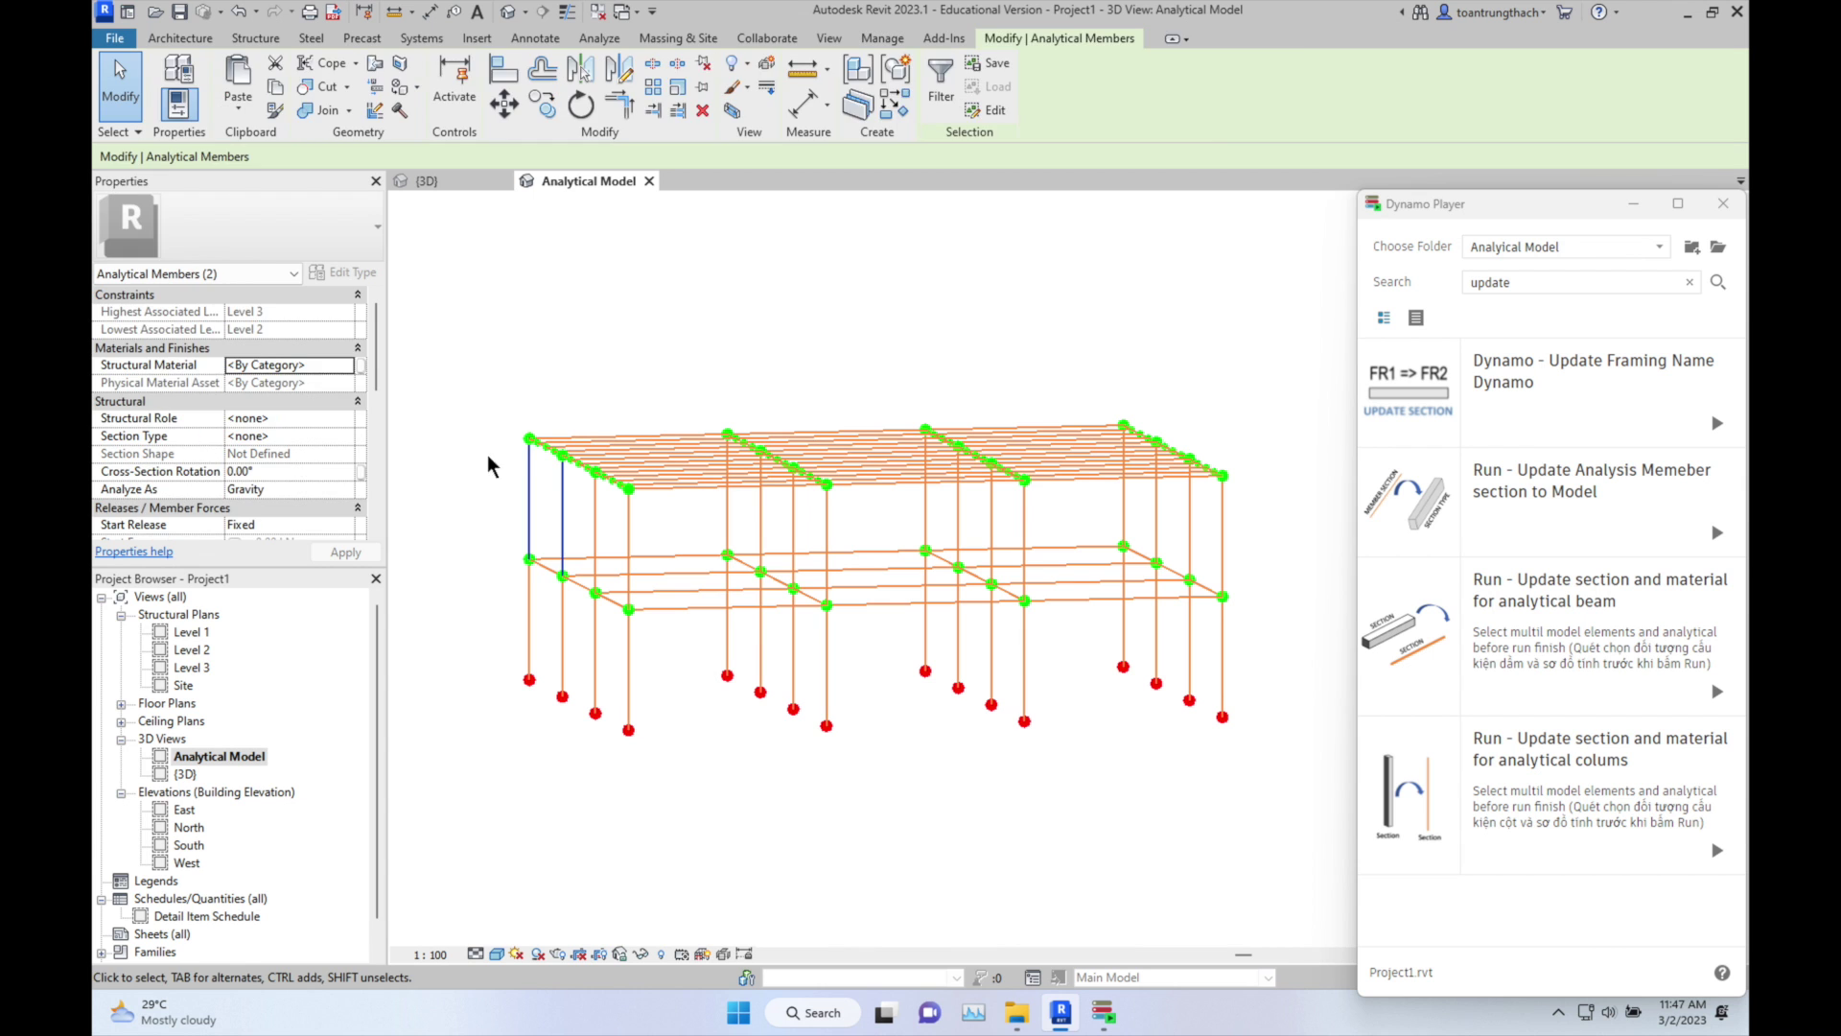
pyautogui.click(477, 433)
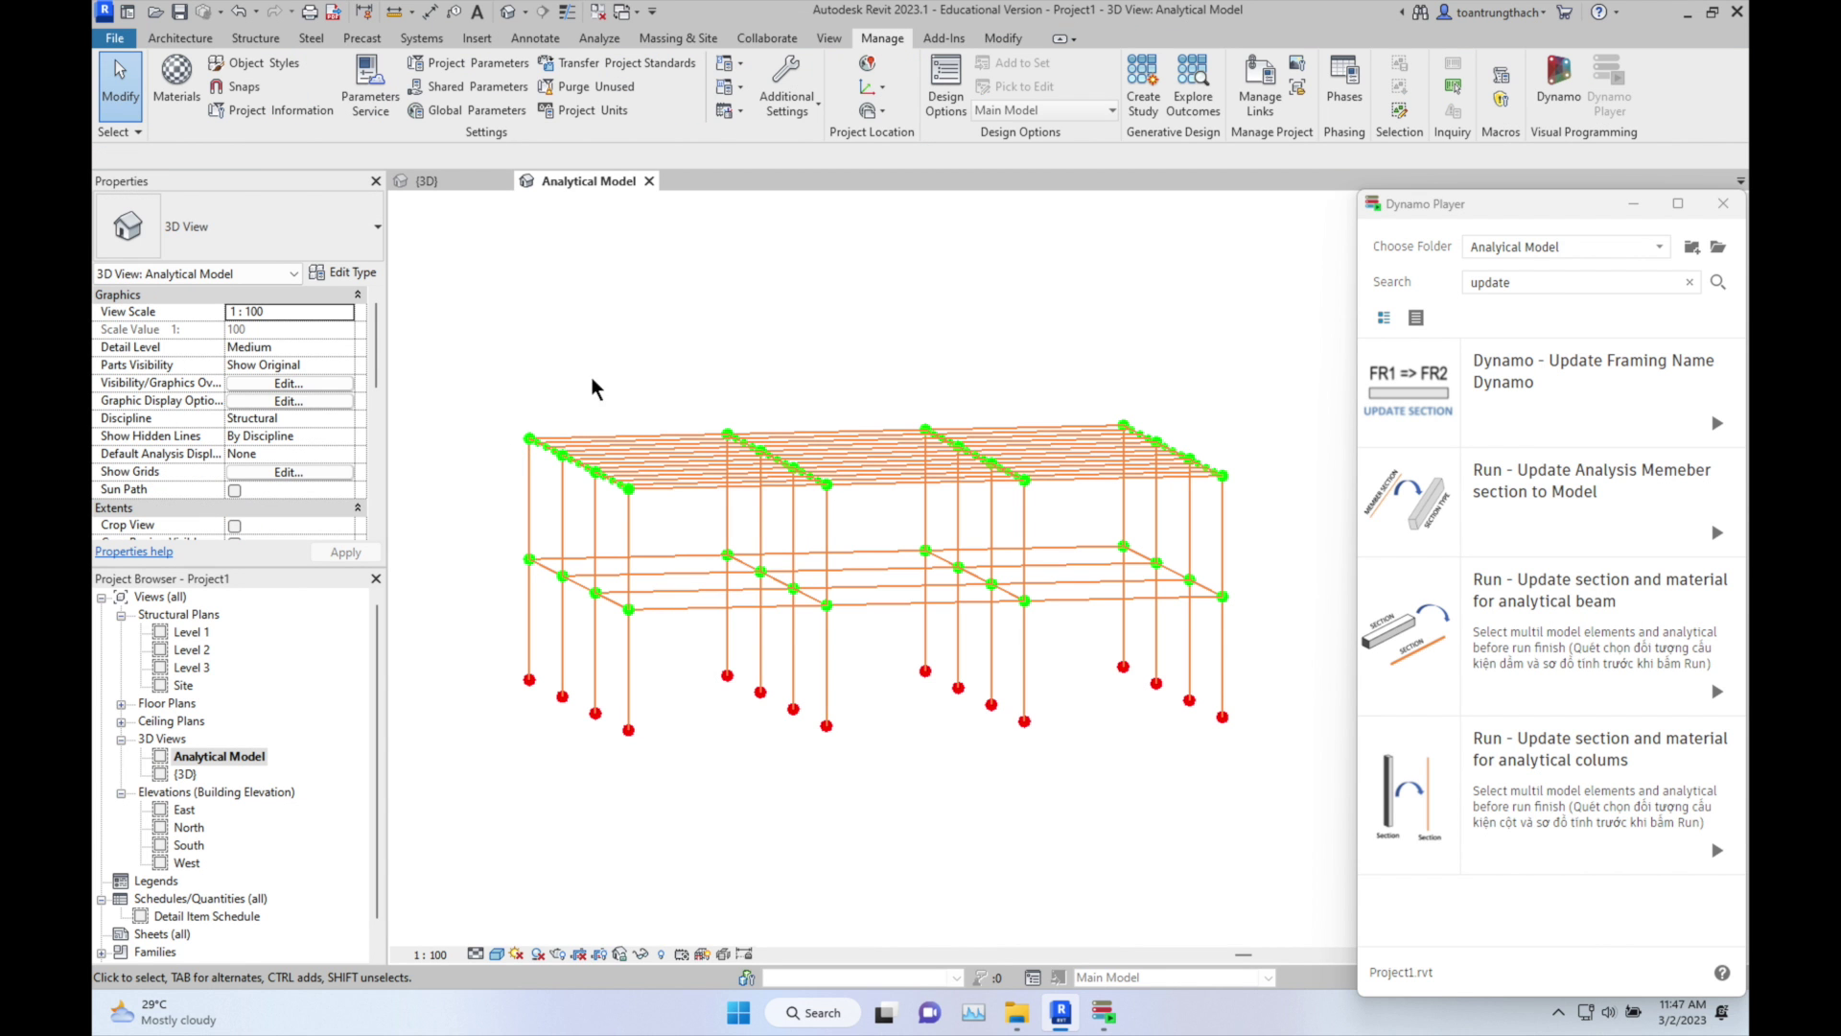
pyautogui.moveTo(690, 370); pyautogui.dragTo(678, 516)
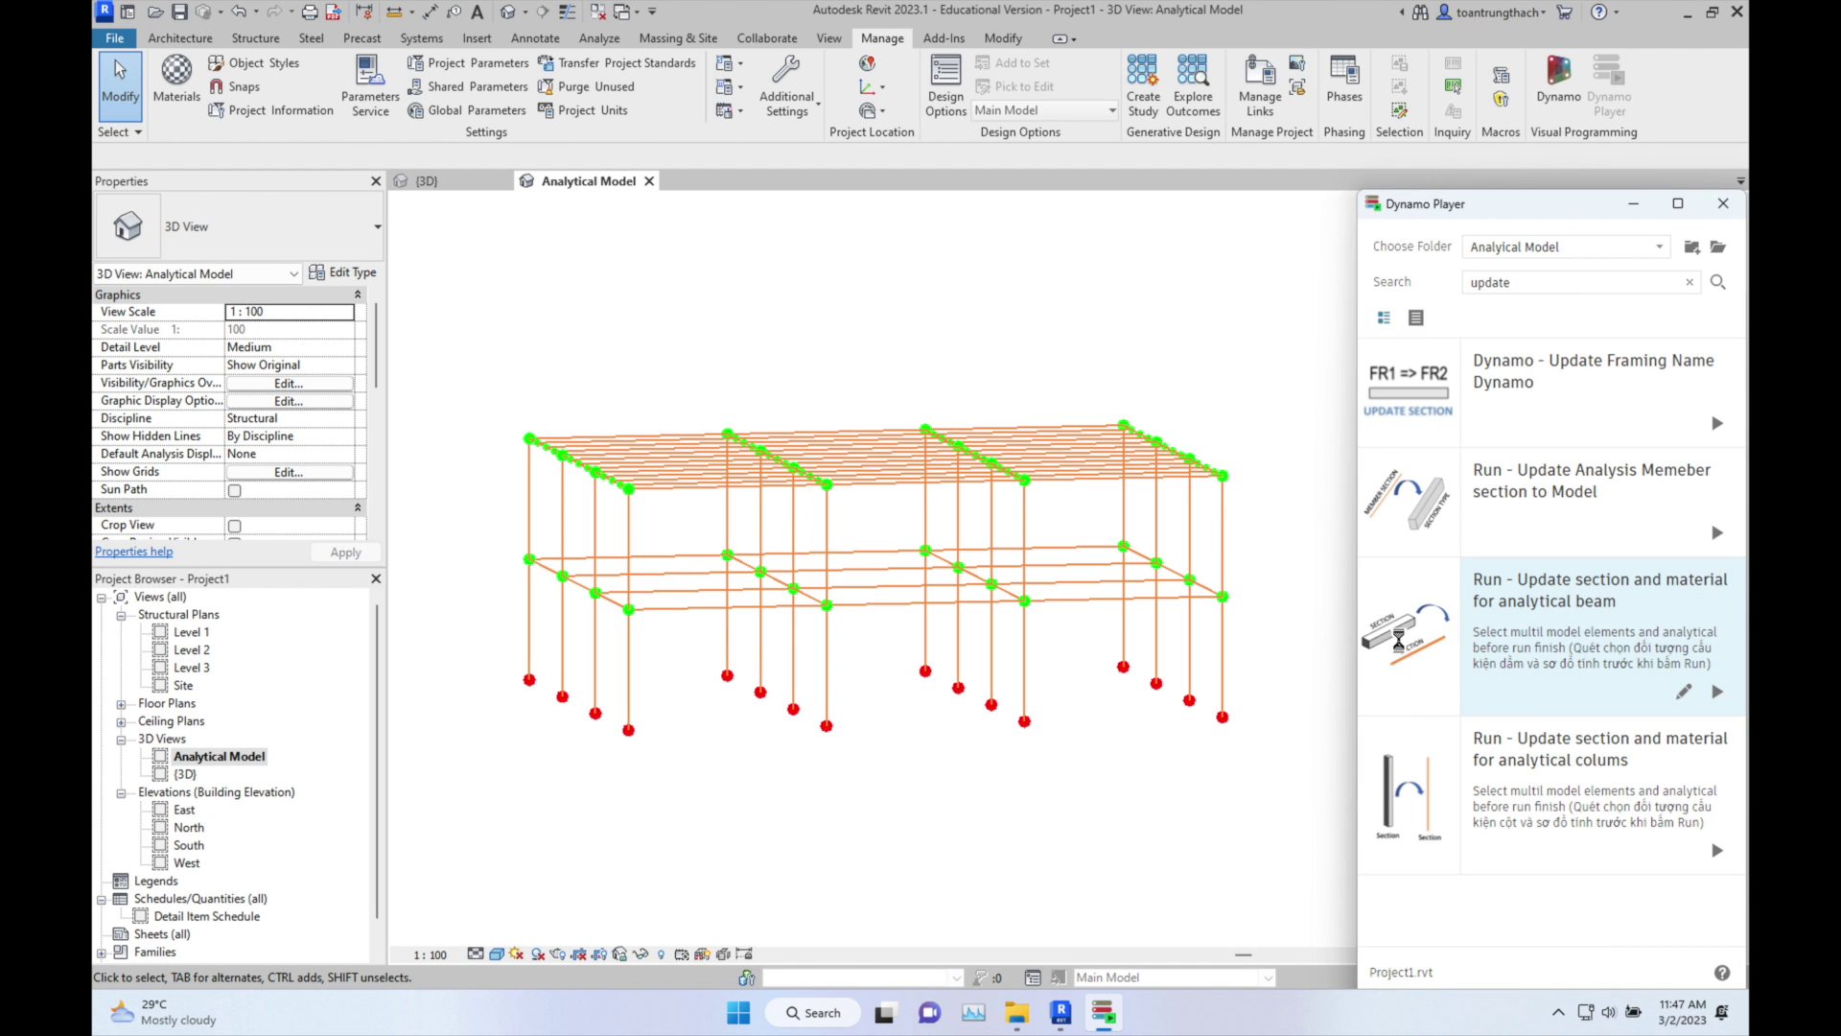
# Step: In the 3D view, run the analytical-beam update on all 240 elements with a 50 mm intersect
pyautogui.click(452, 187)
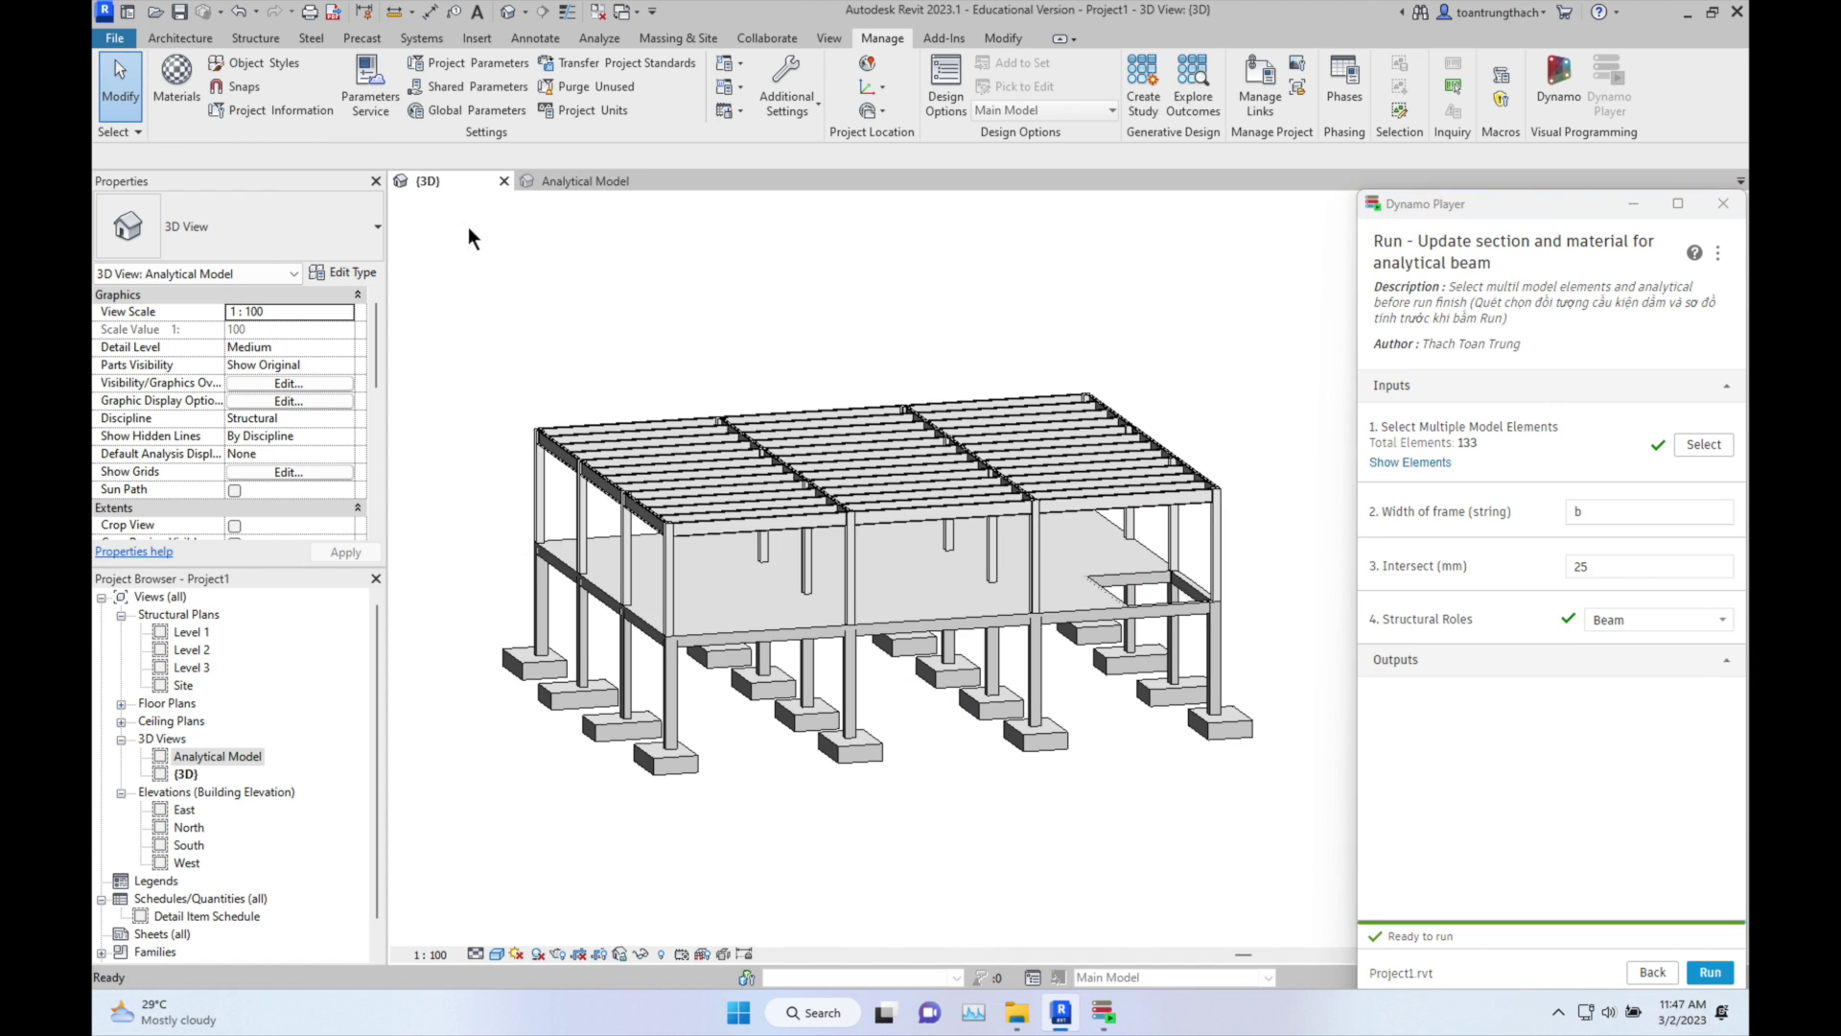
pyautogui.click(701, 953)
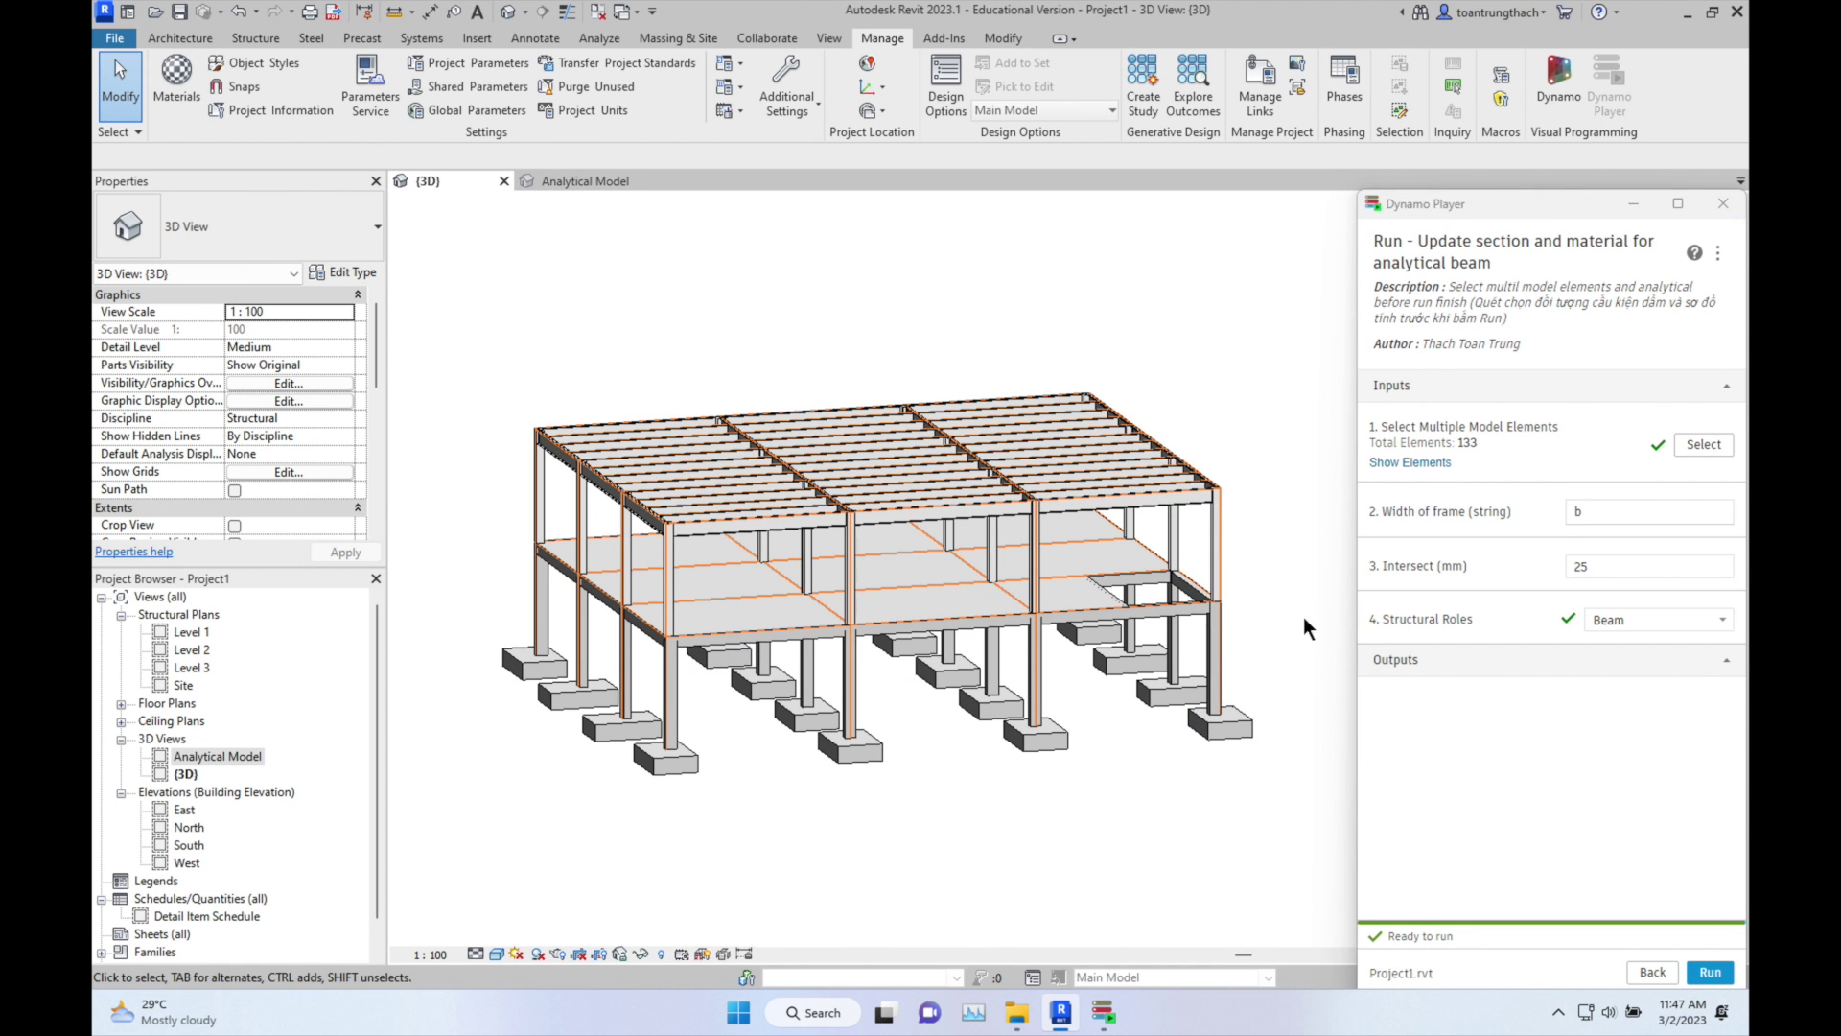
pyautogui.click(1703, 444)
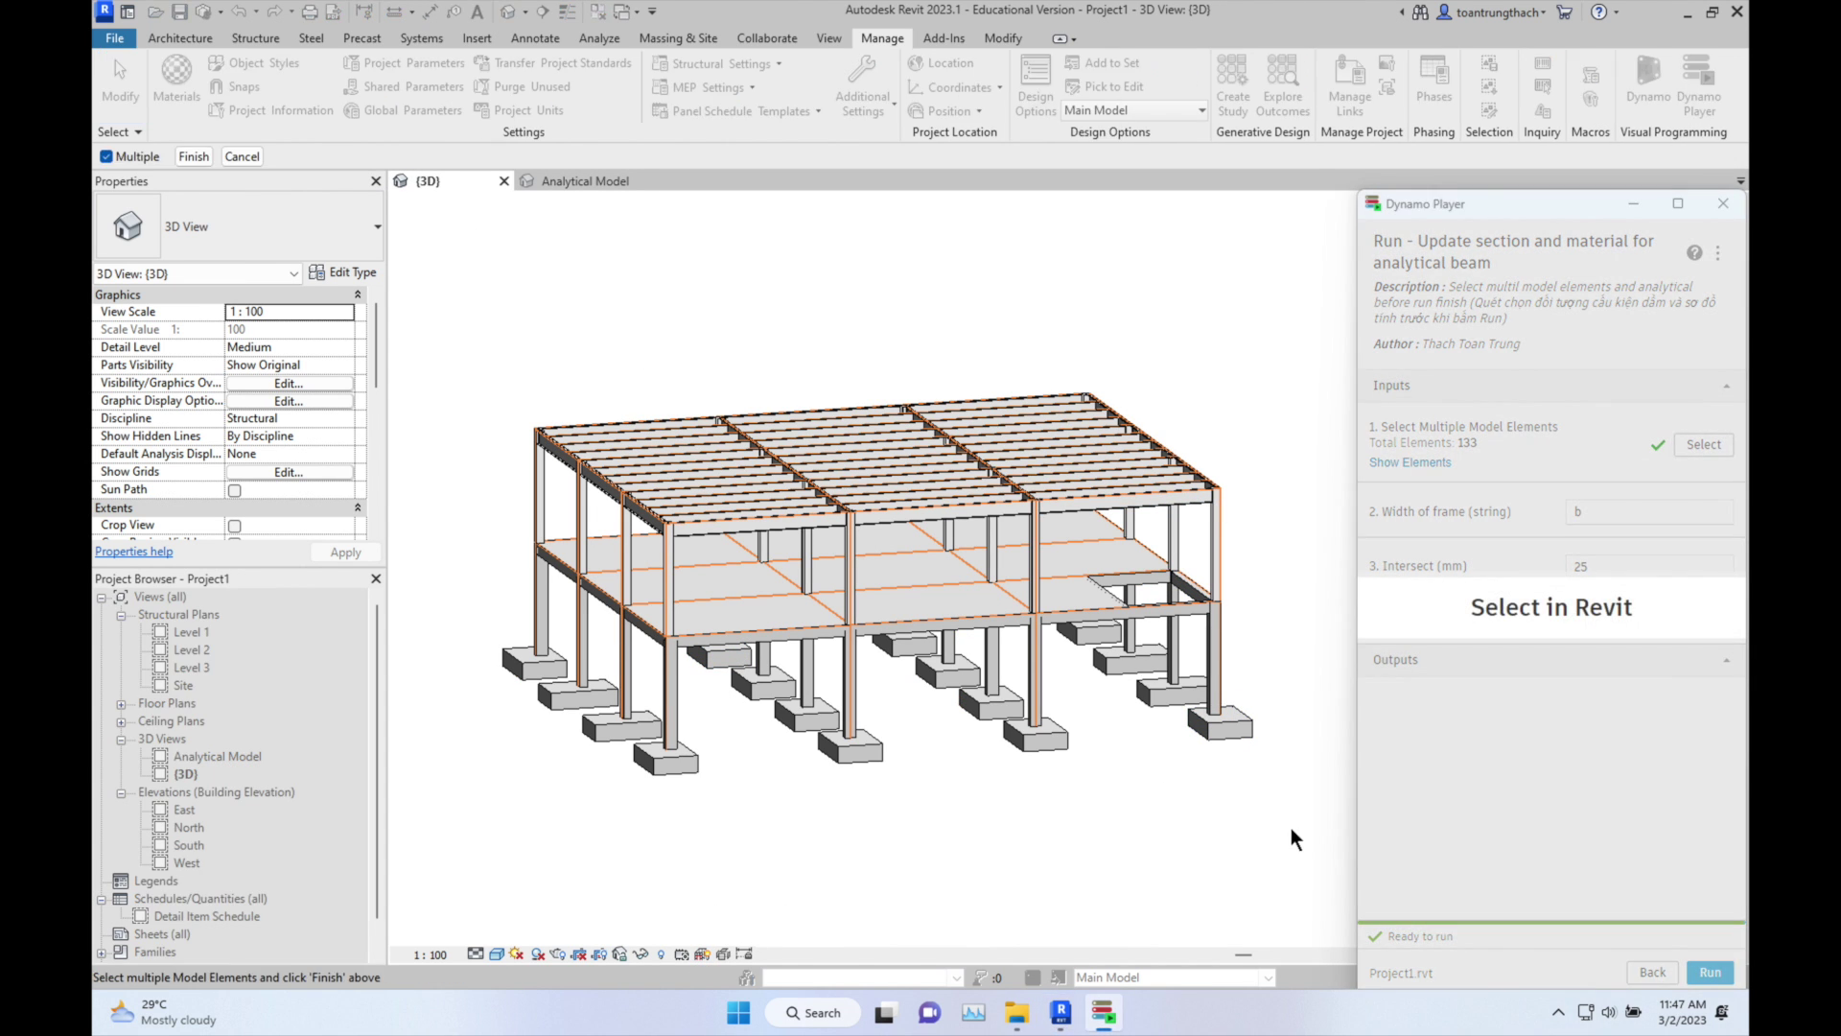
pyautogui.moveTo(1290, 828); pyautogui.dragTo(449, 321)
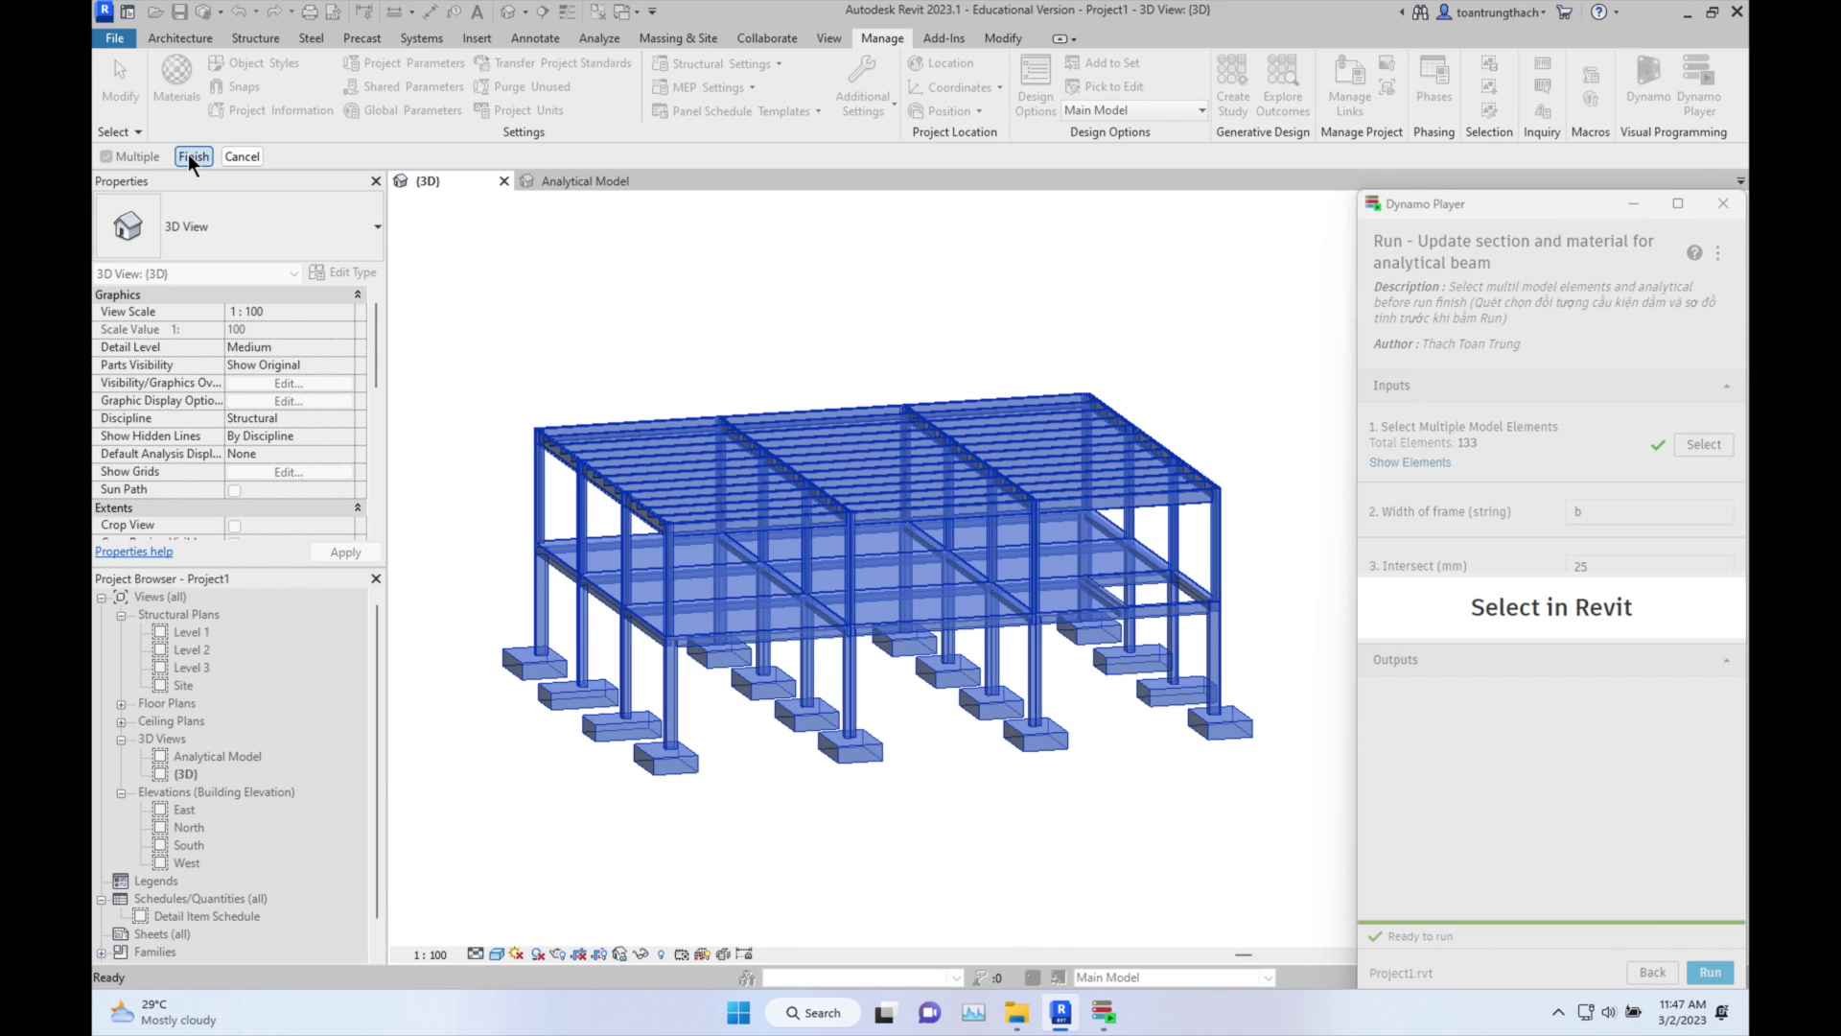
pyautogui.click(190, 156)
pyautogui.doubleClick(1594, 571)
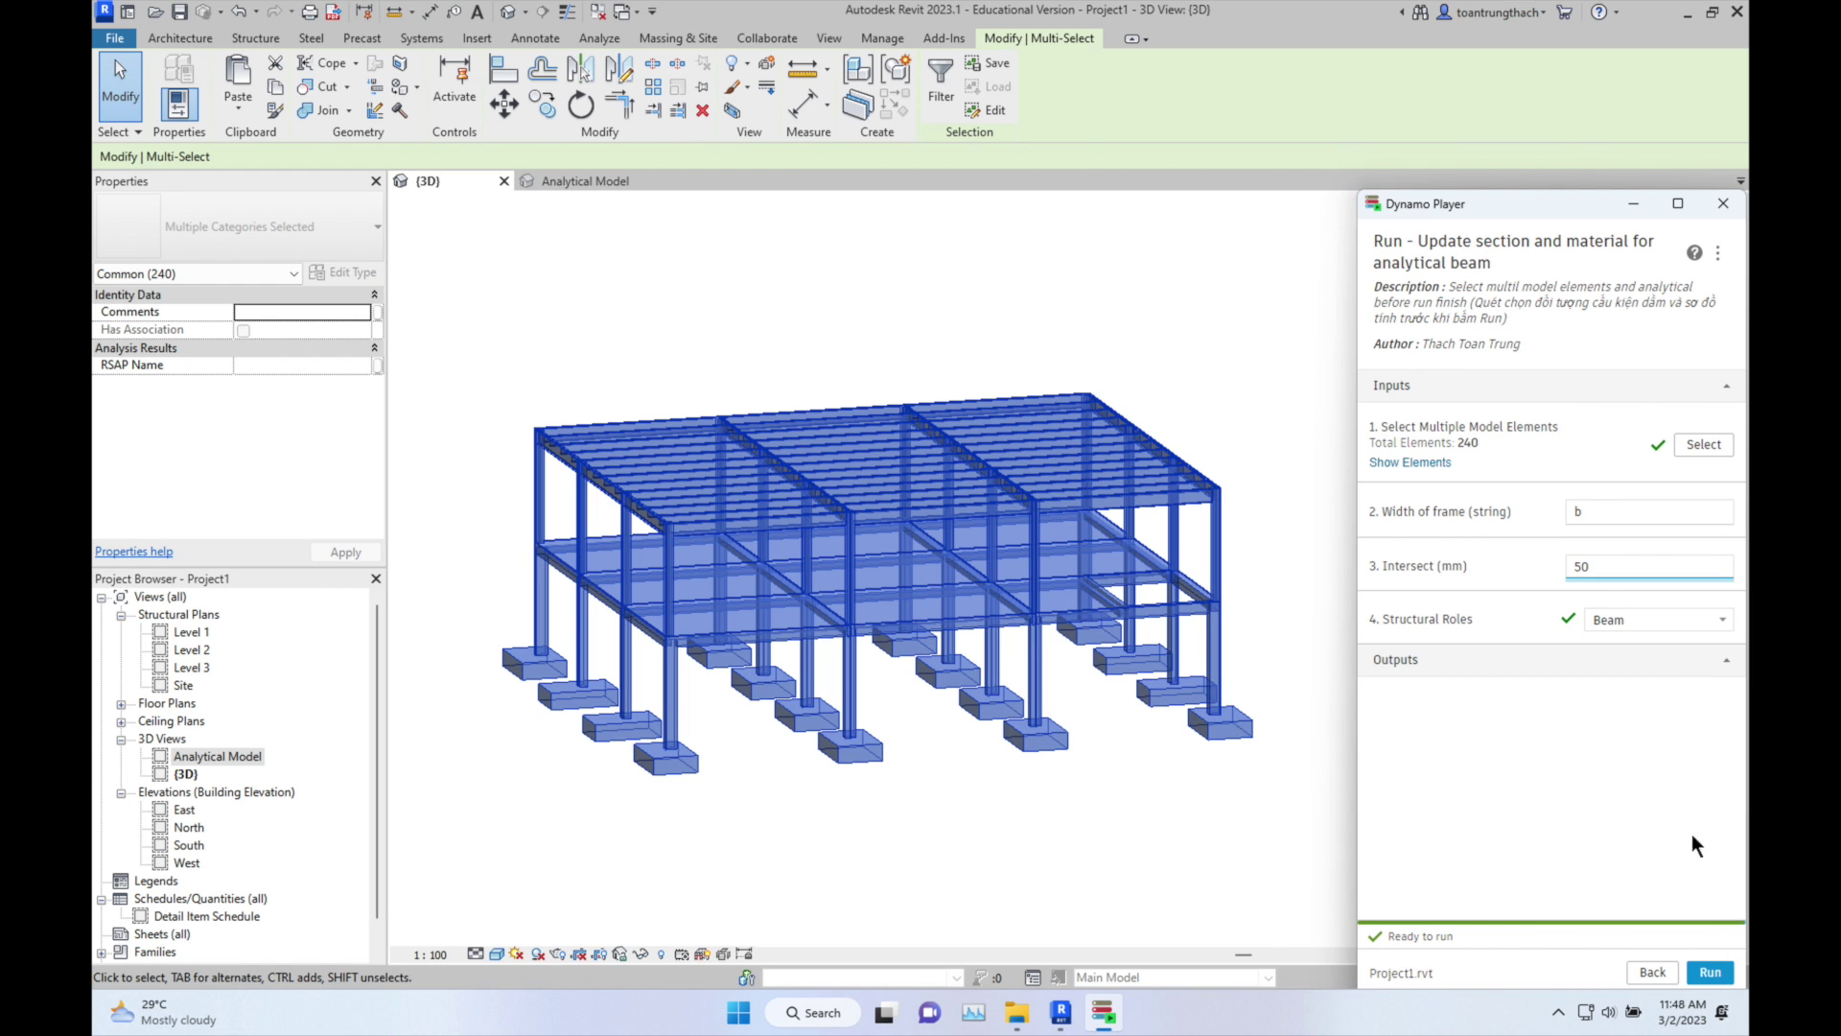
pyautogui.click(1709, 971)
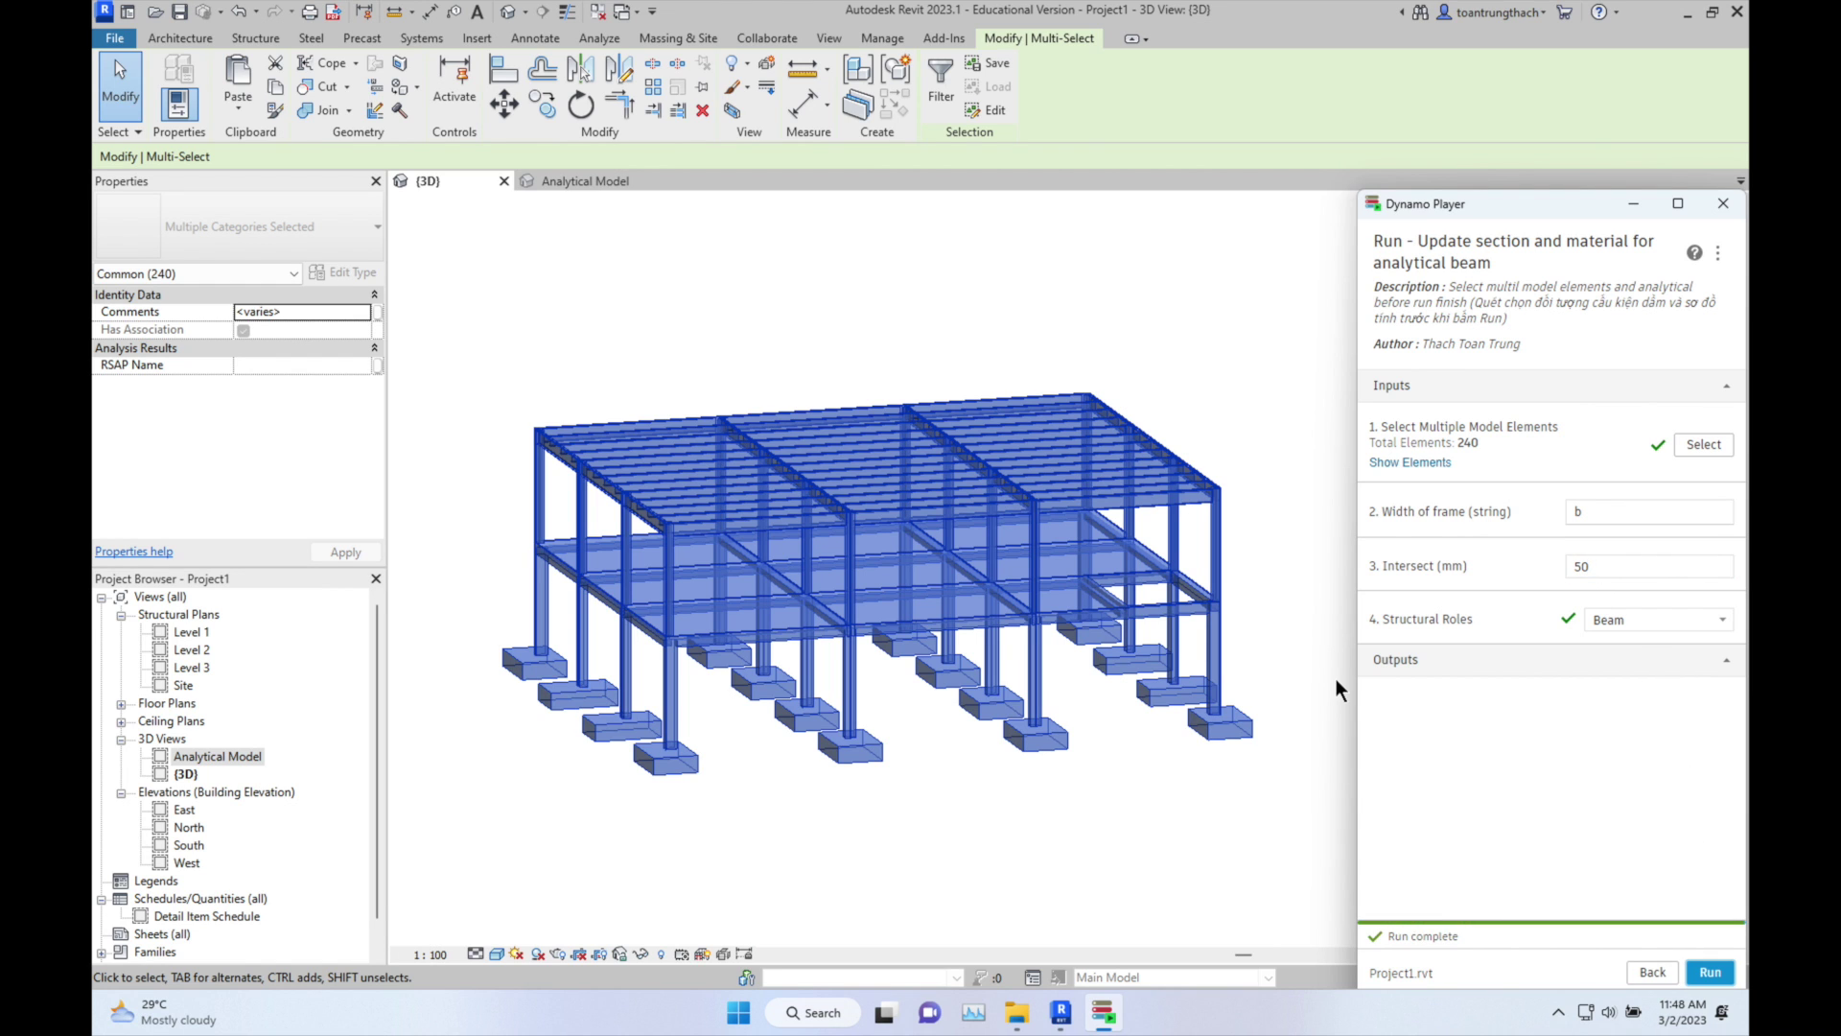
# Step: Switch to the Analytical Model view, clear the selection and orbit to inspect the result
pyautogui.click(583, 180)
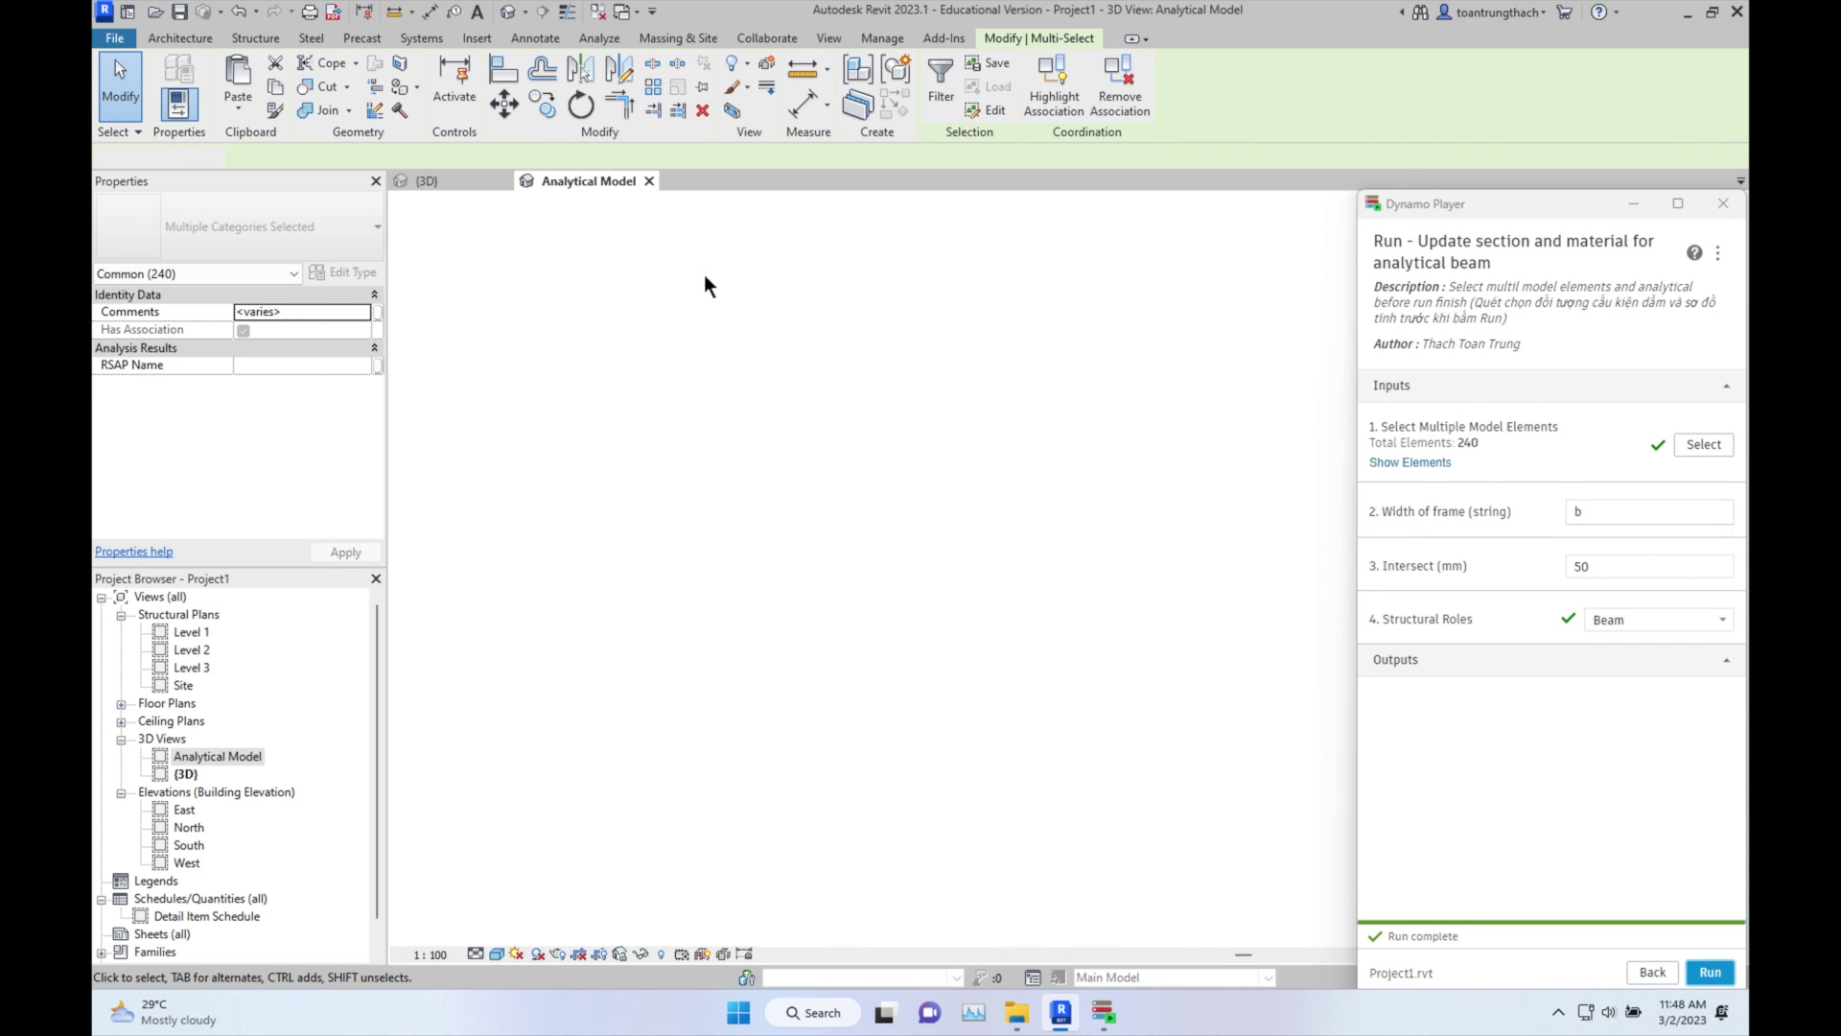
pyautogui.click(923, 750)
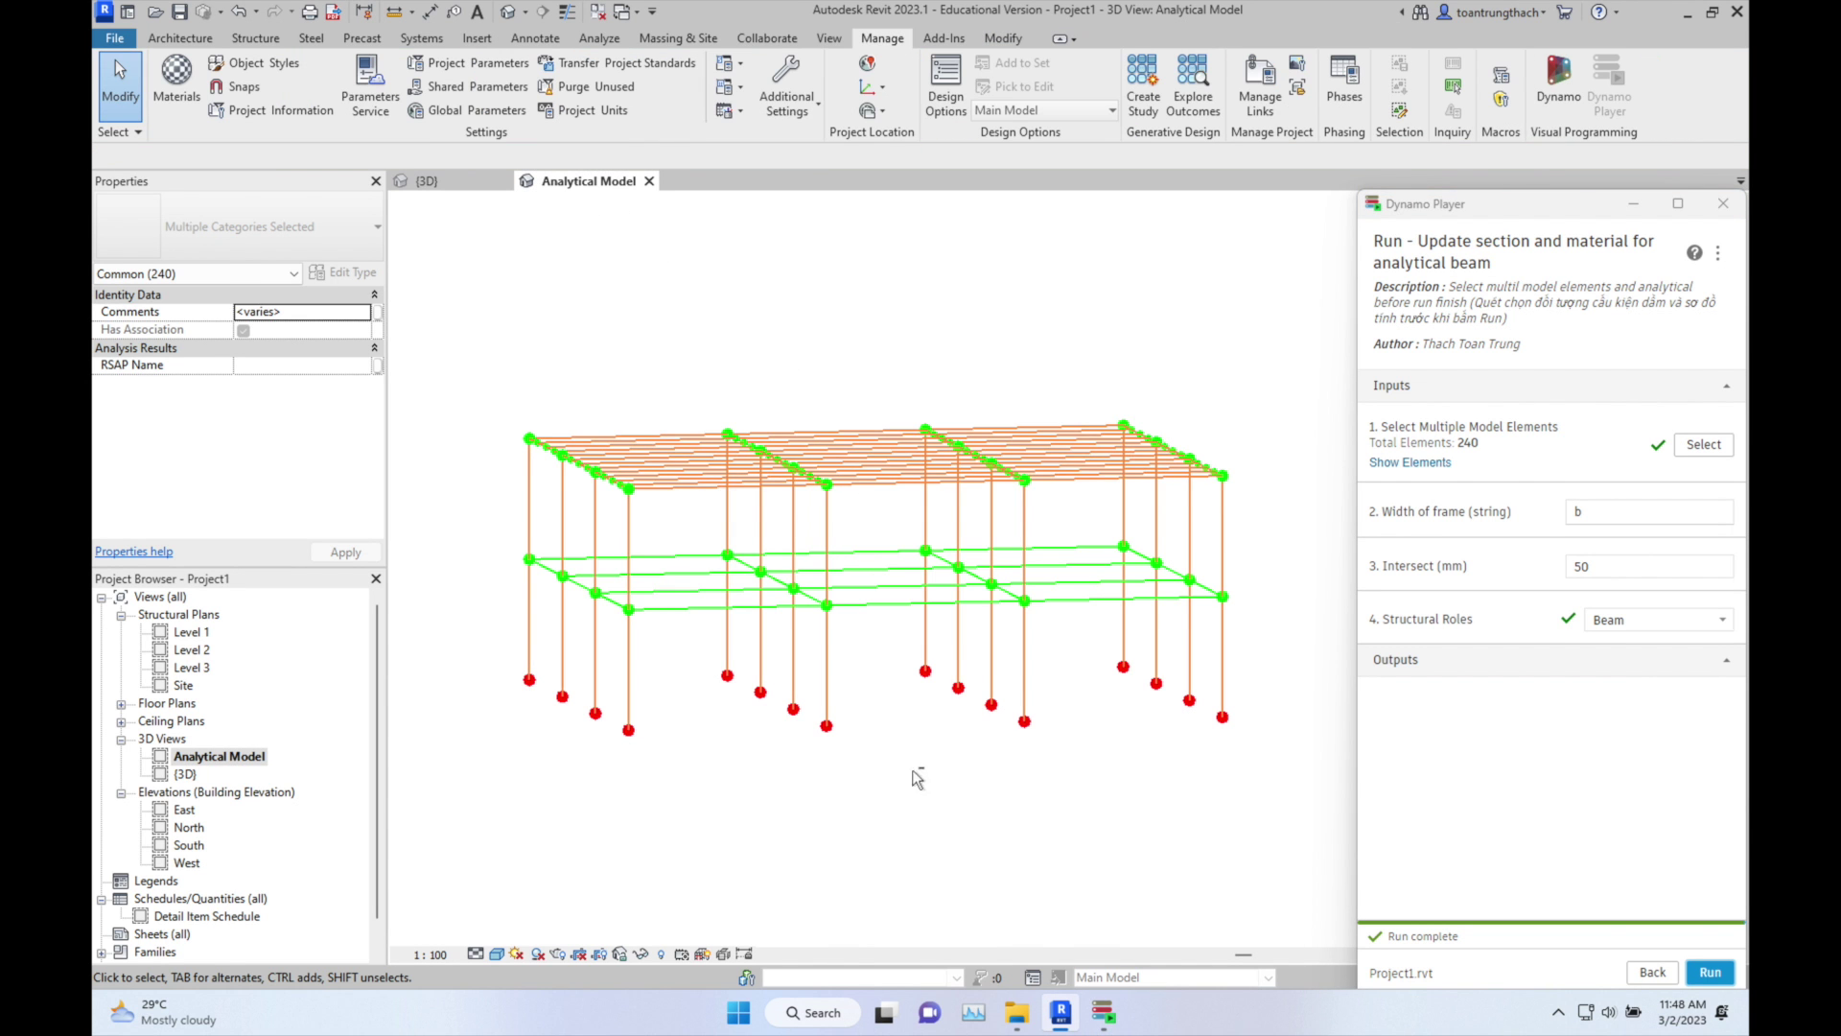
pyautogui.keyDown('shift'); pyautogui.moveTo(903, 750); pyautogui.dragTo(698, 629, button='middle'); pyautogui.keyUp('shift')
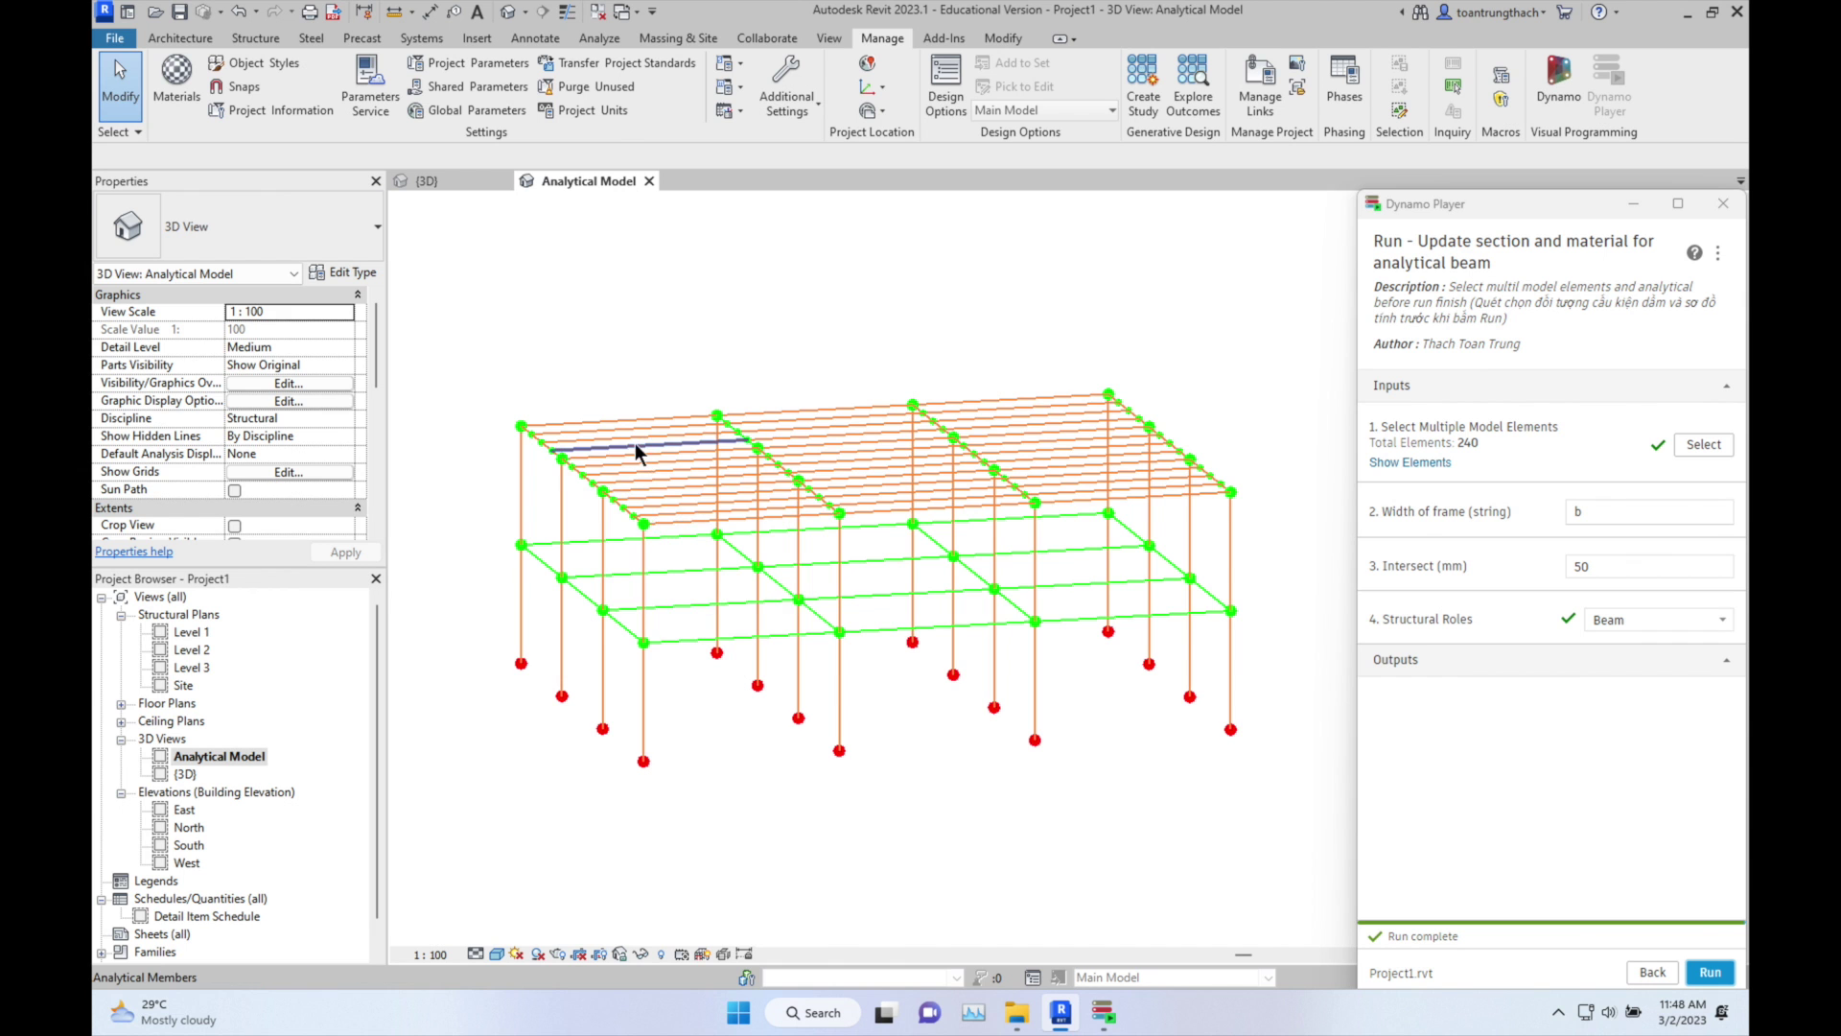
pyautogui.scroll(4, 635, 443)
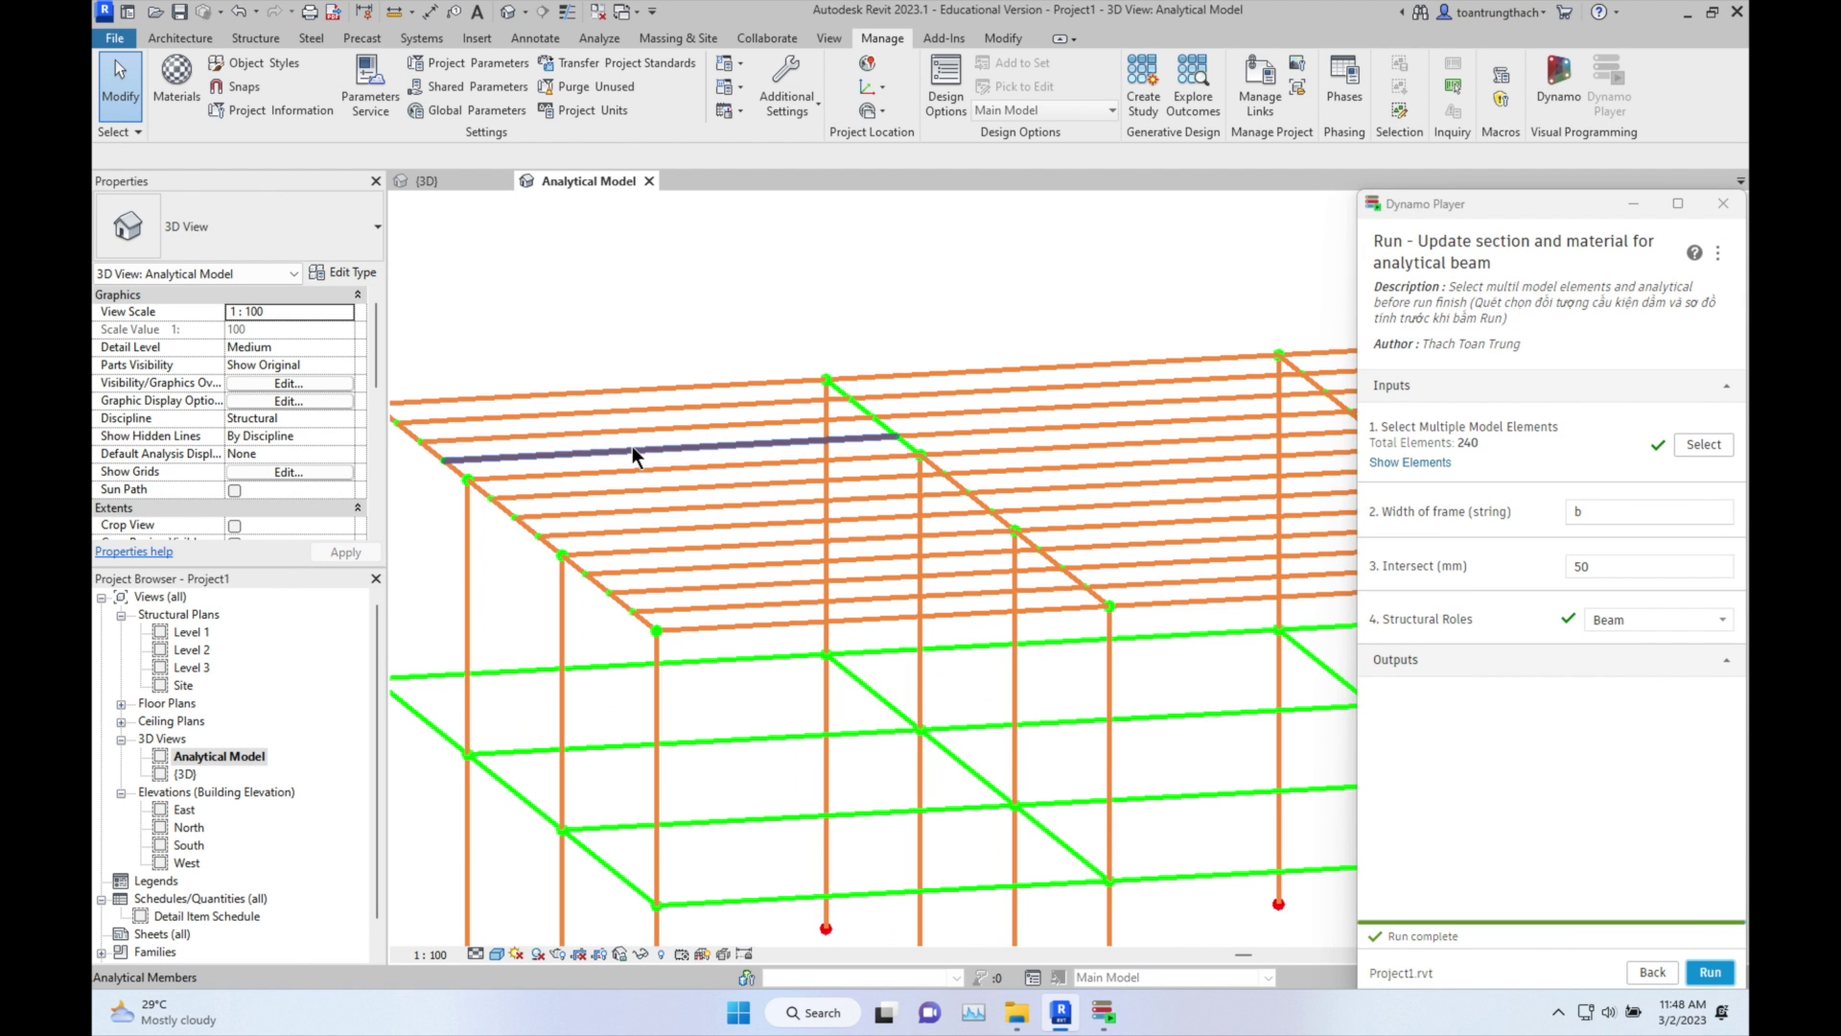
# Step: Confirm an analytical beam lacks a section type, then select the Level 2 B200x300 concrete girder in {3D}
pyautogui.click(627, 449)
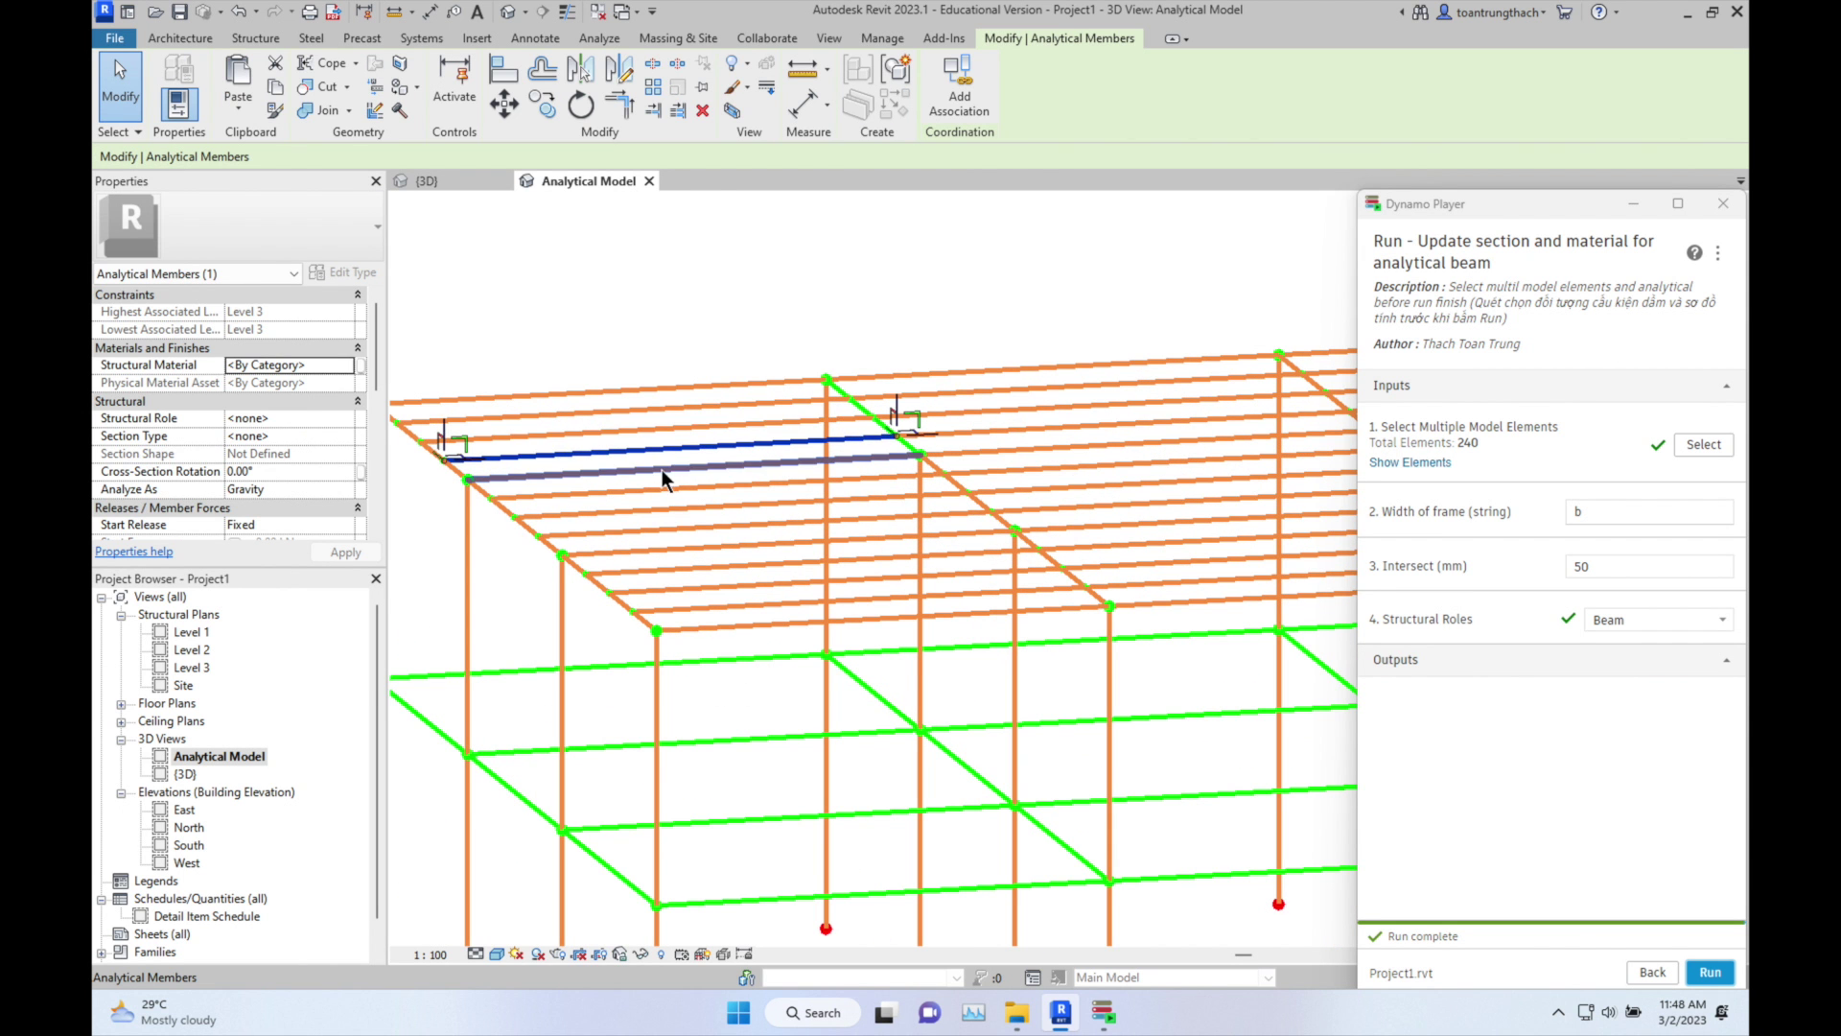
pyautogui.moveTo(662, 470); pyautogui.dragTo(683, 473, button='middle')
pyautogui.click(619, 327)
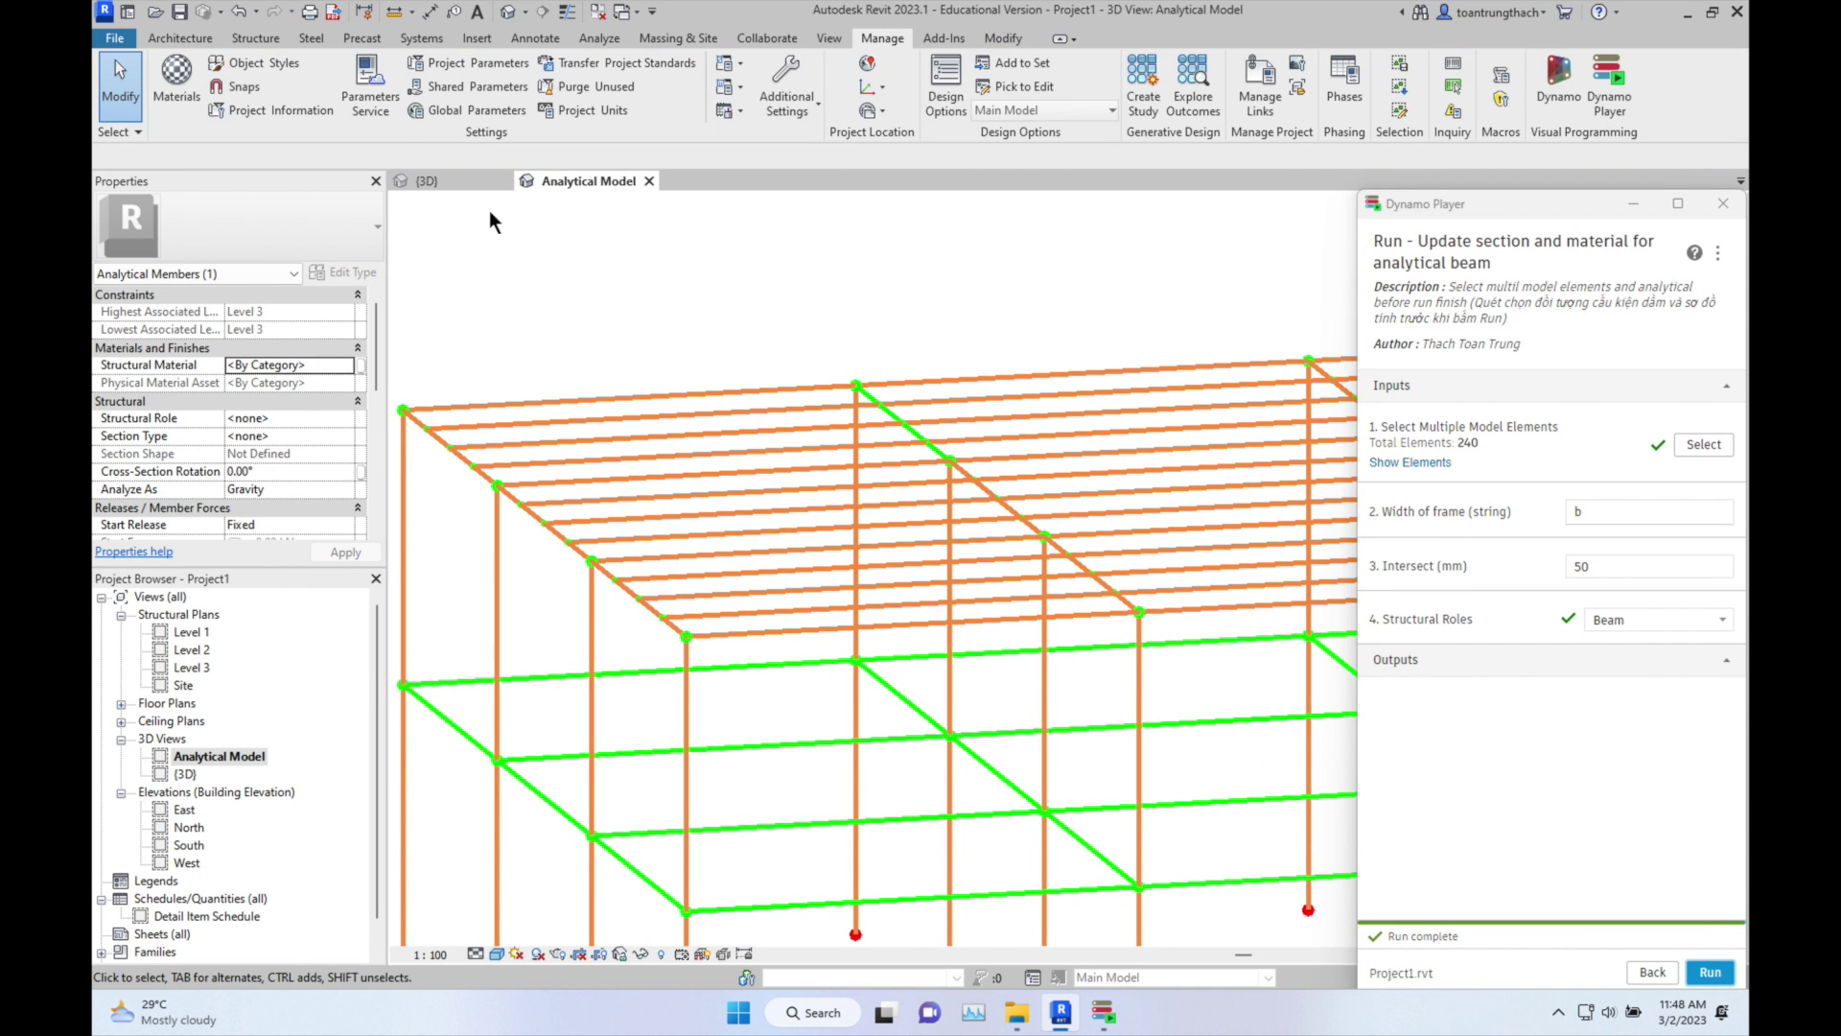
pyautogui.hotkey('ctrl', 'Tab')
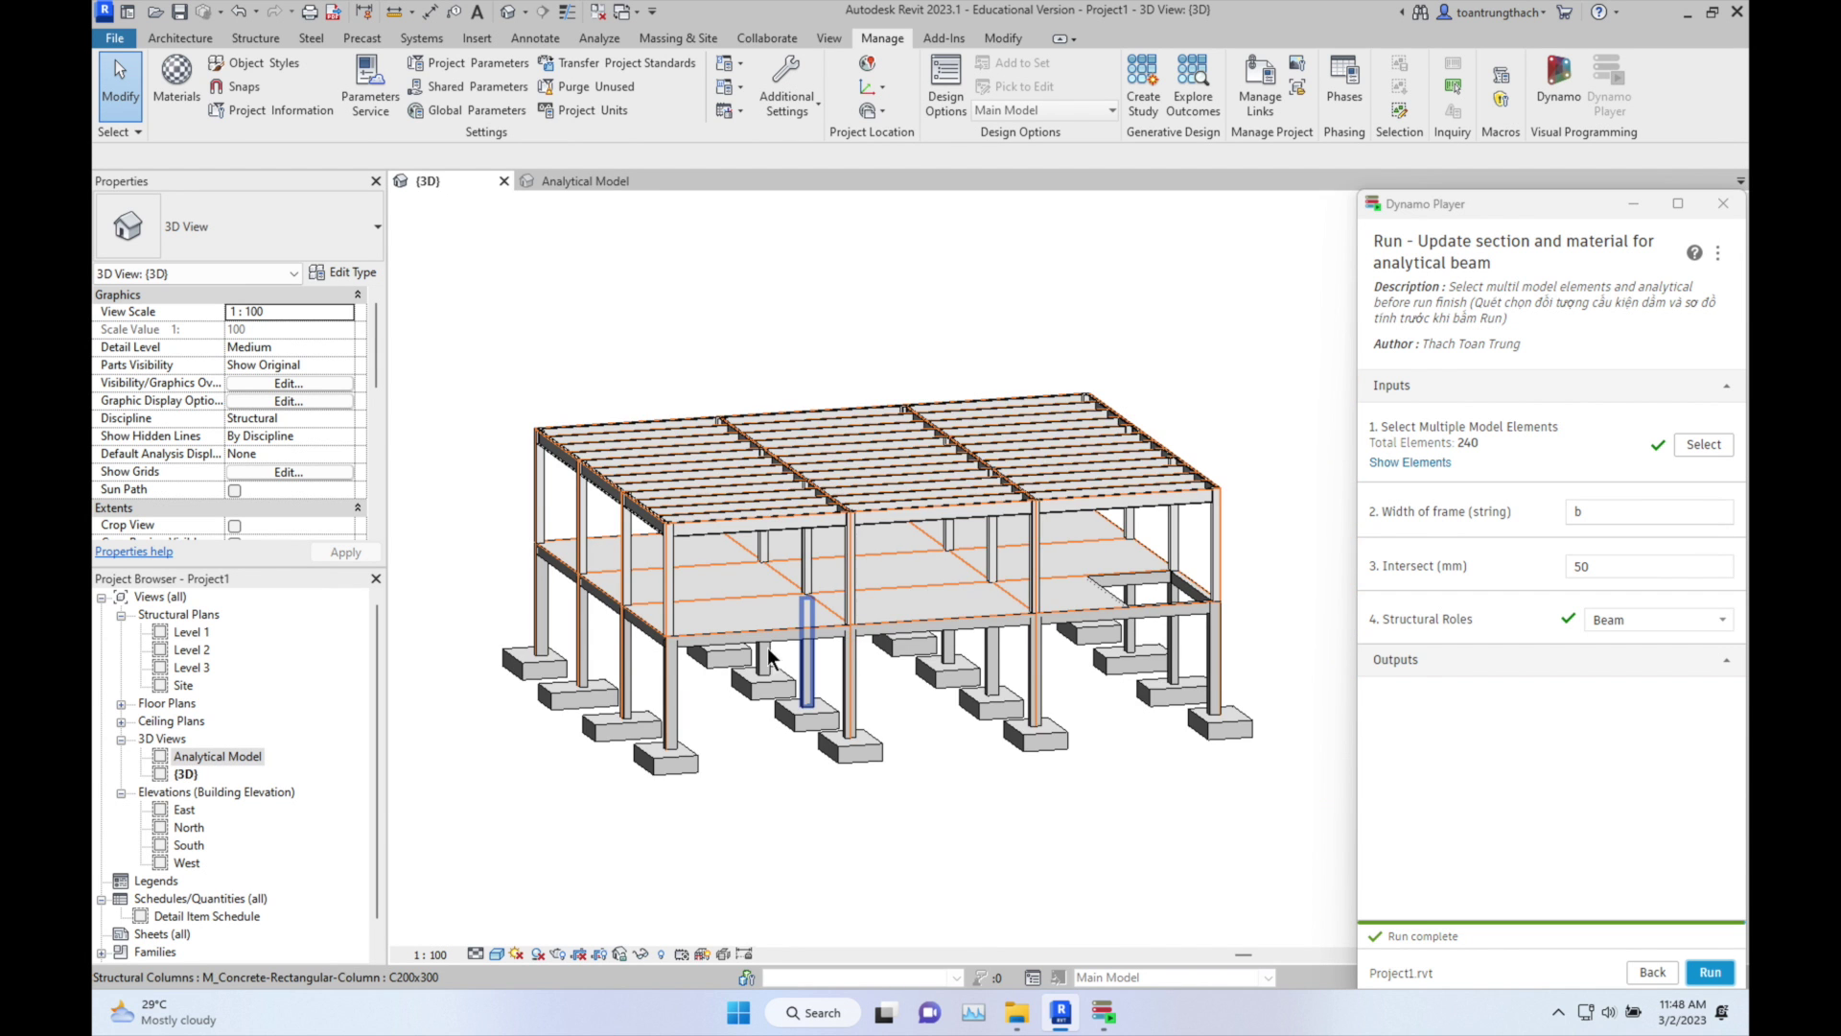
pyautogui.click(751, 639)
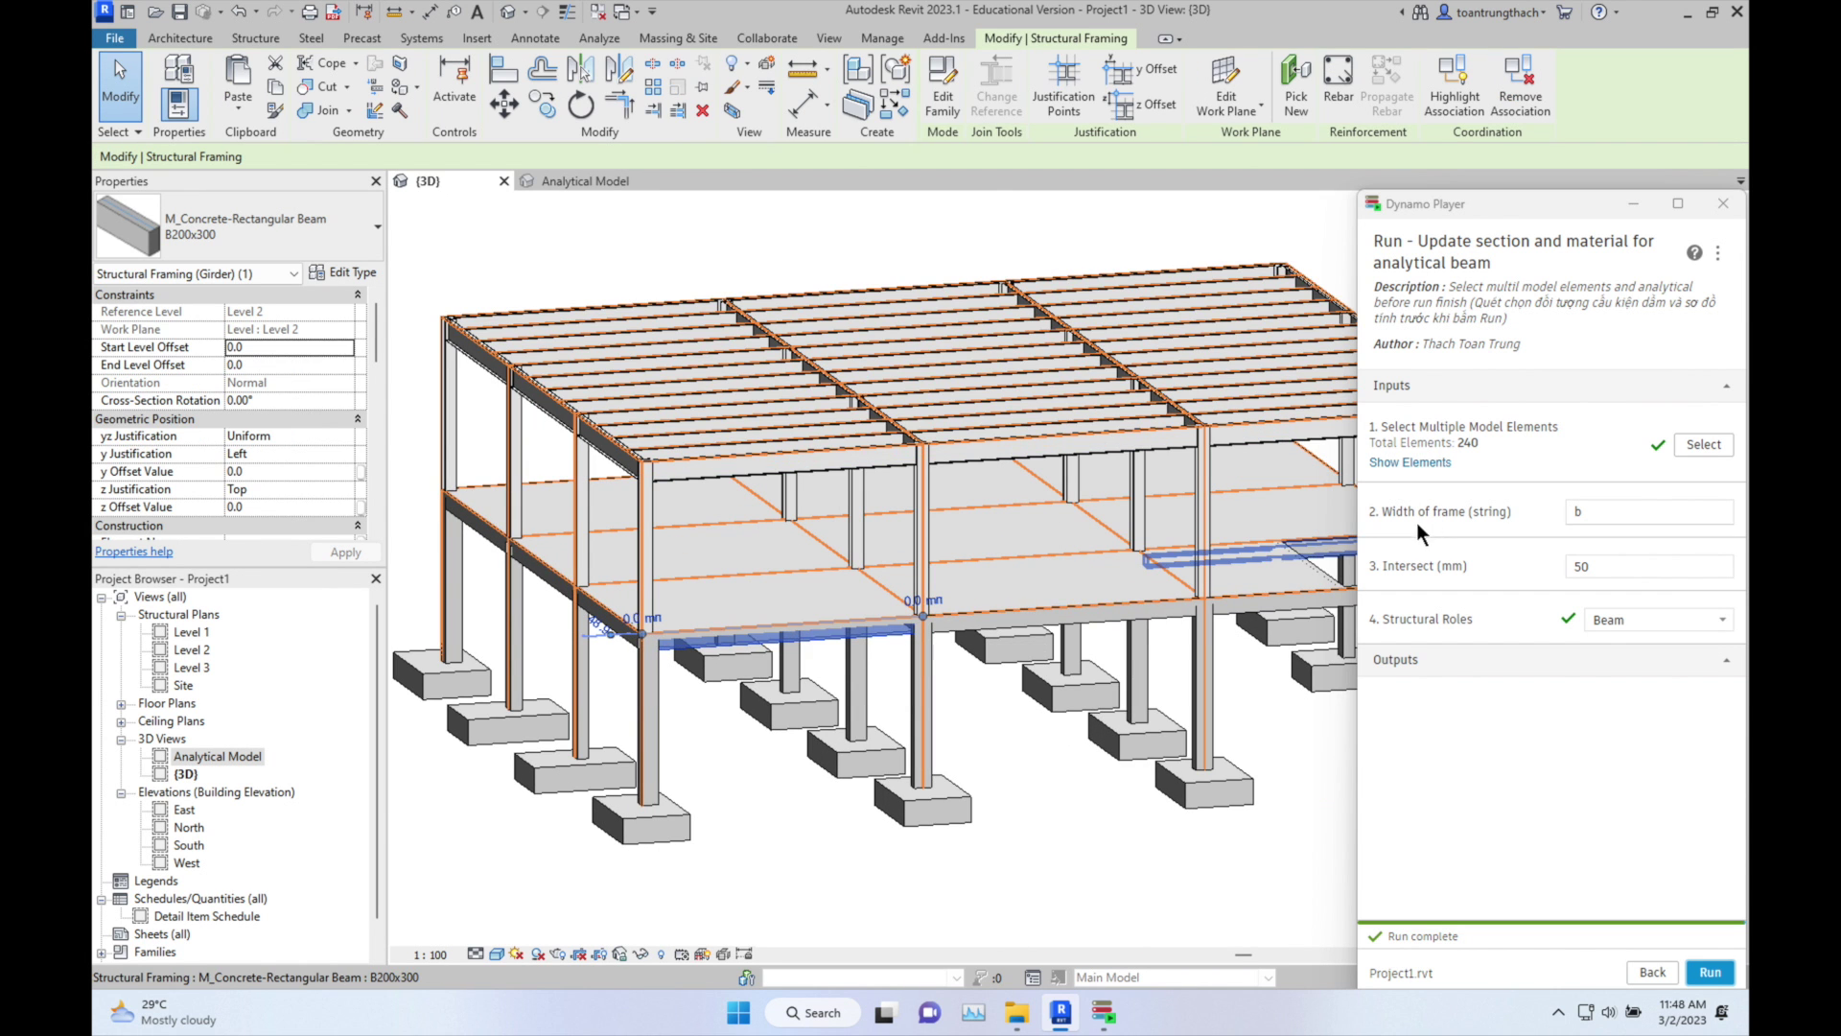
pyautogui.click(1593, 512)
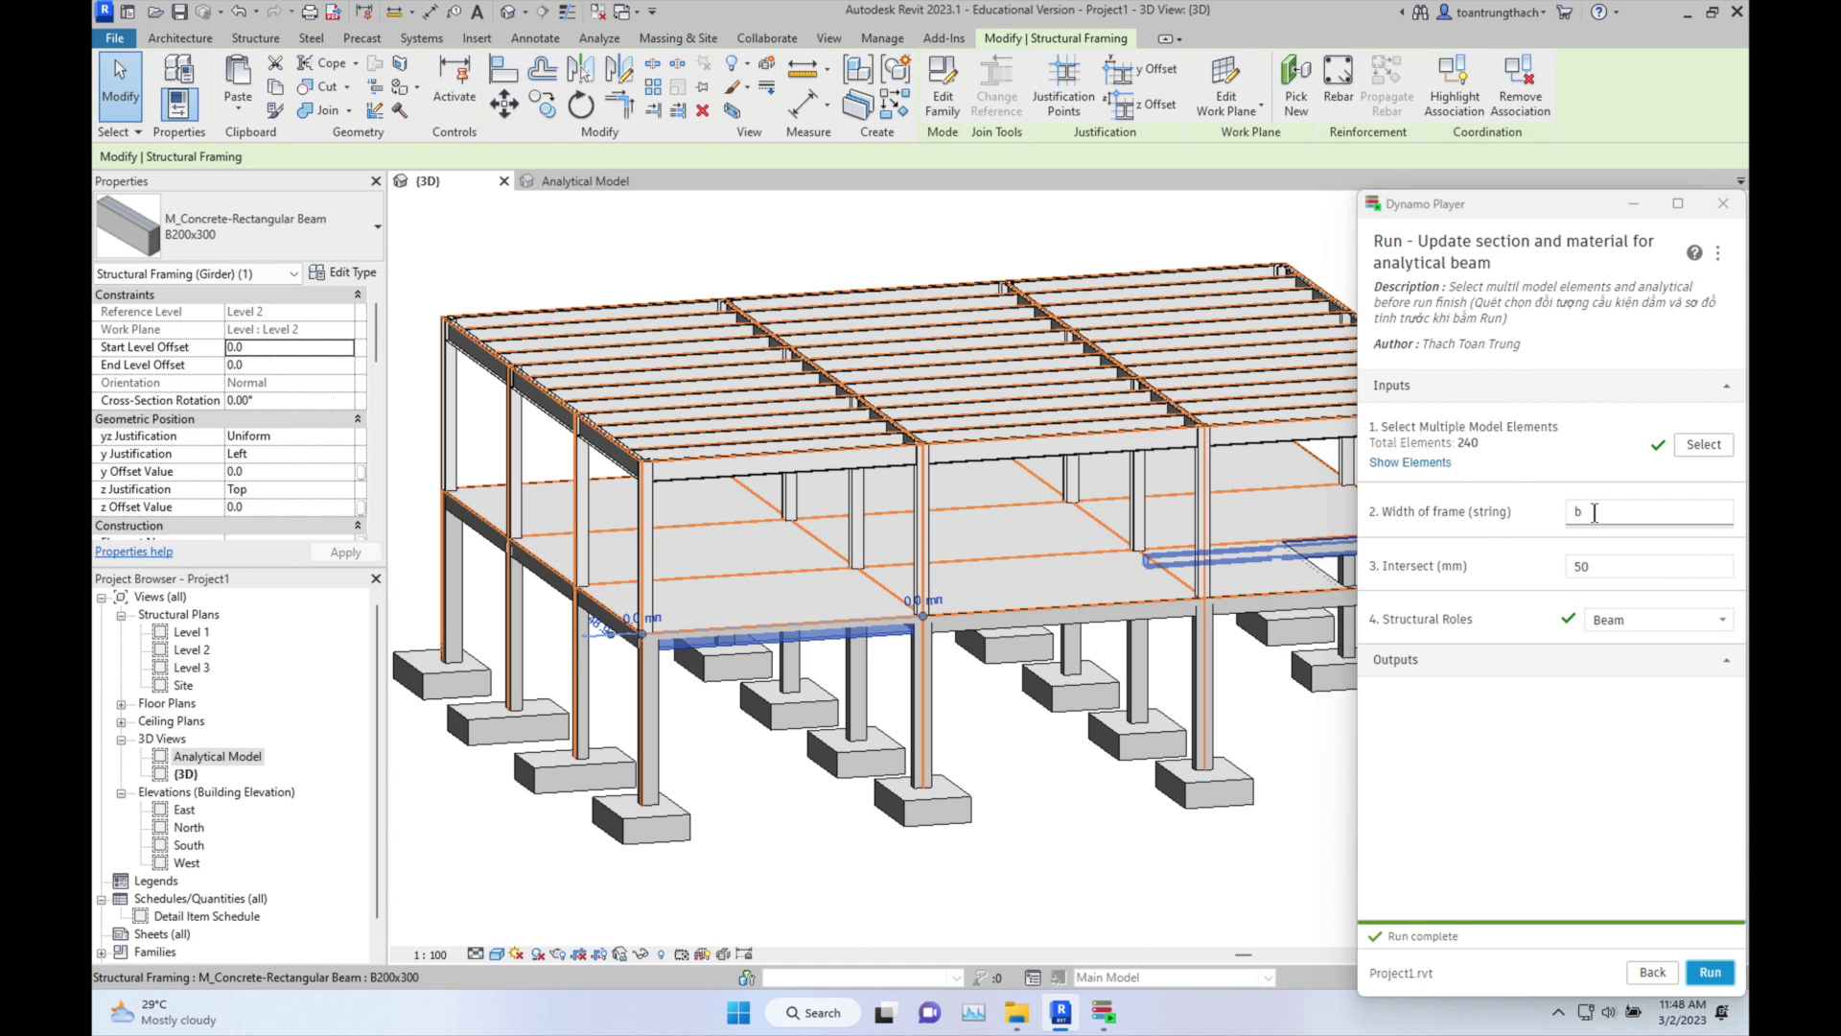
# Step: Review the concrete beam's and steel beam's type properties, including the steel Structural Section Geometry Width
pyautogui.click(343, 271)
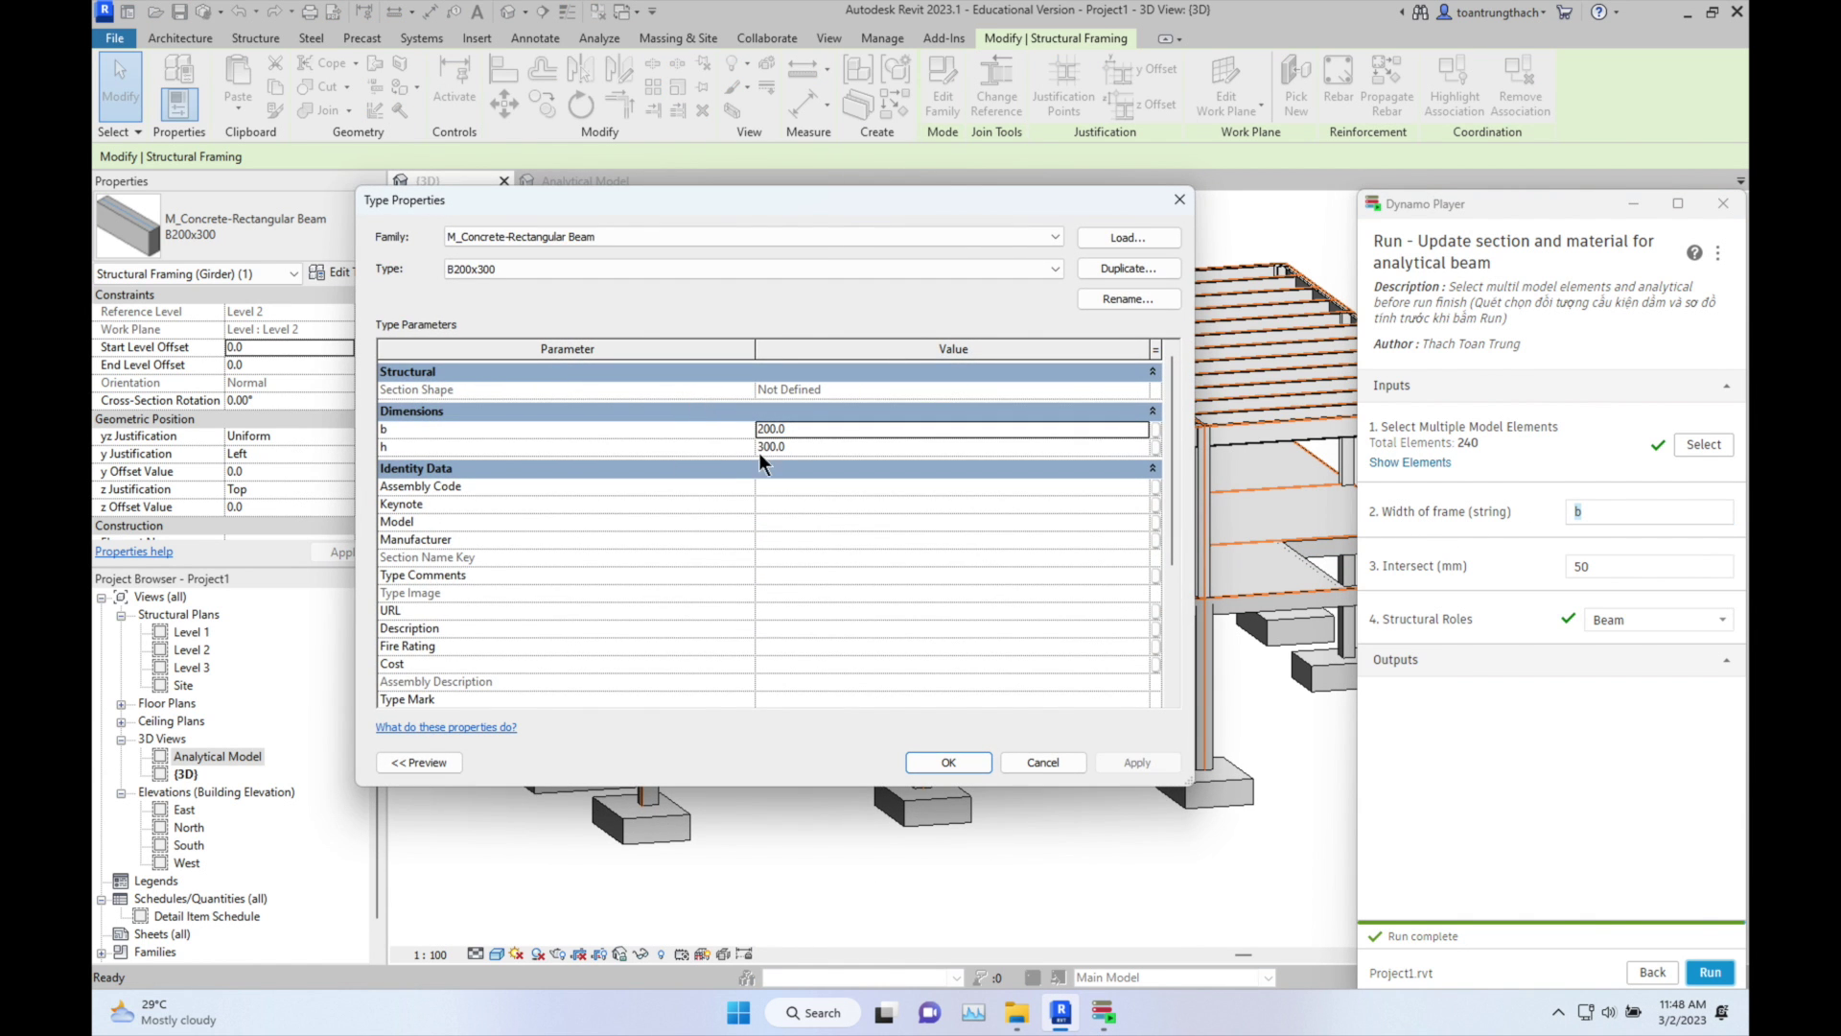
pyautogui.click(1179, 197)
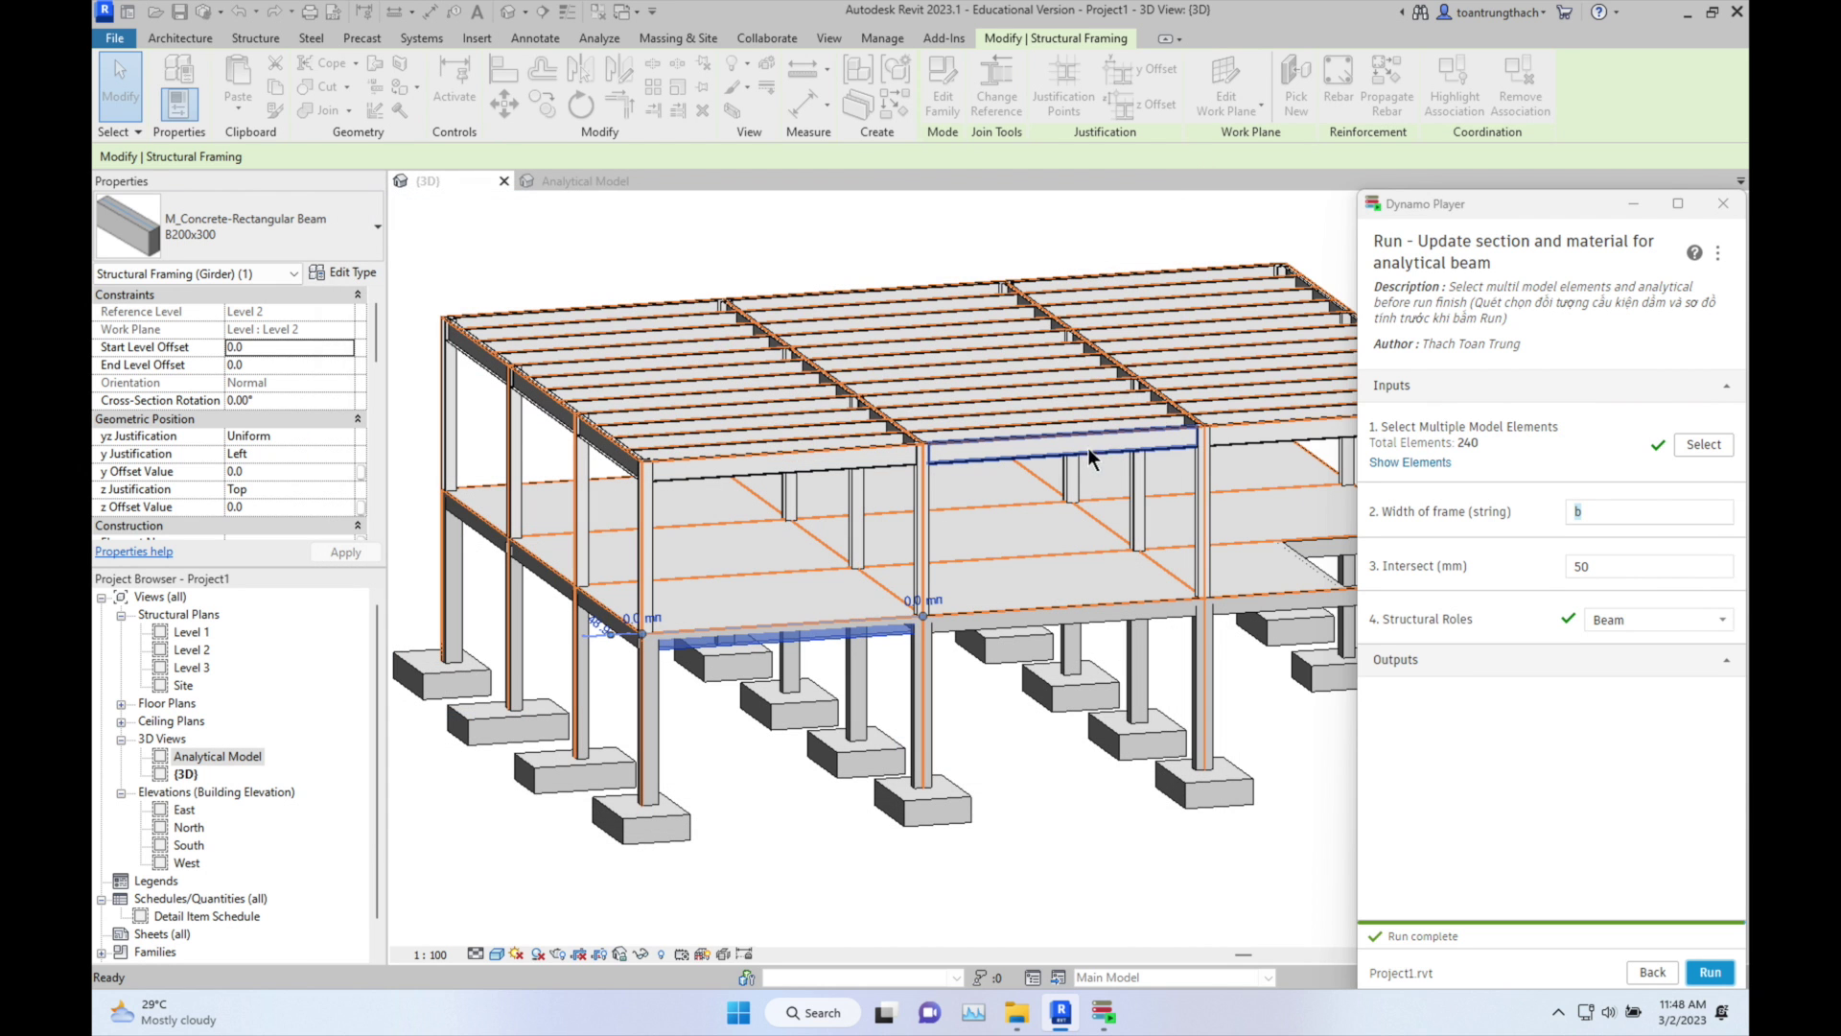
pyautogui.click(347, 274)
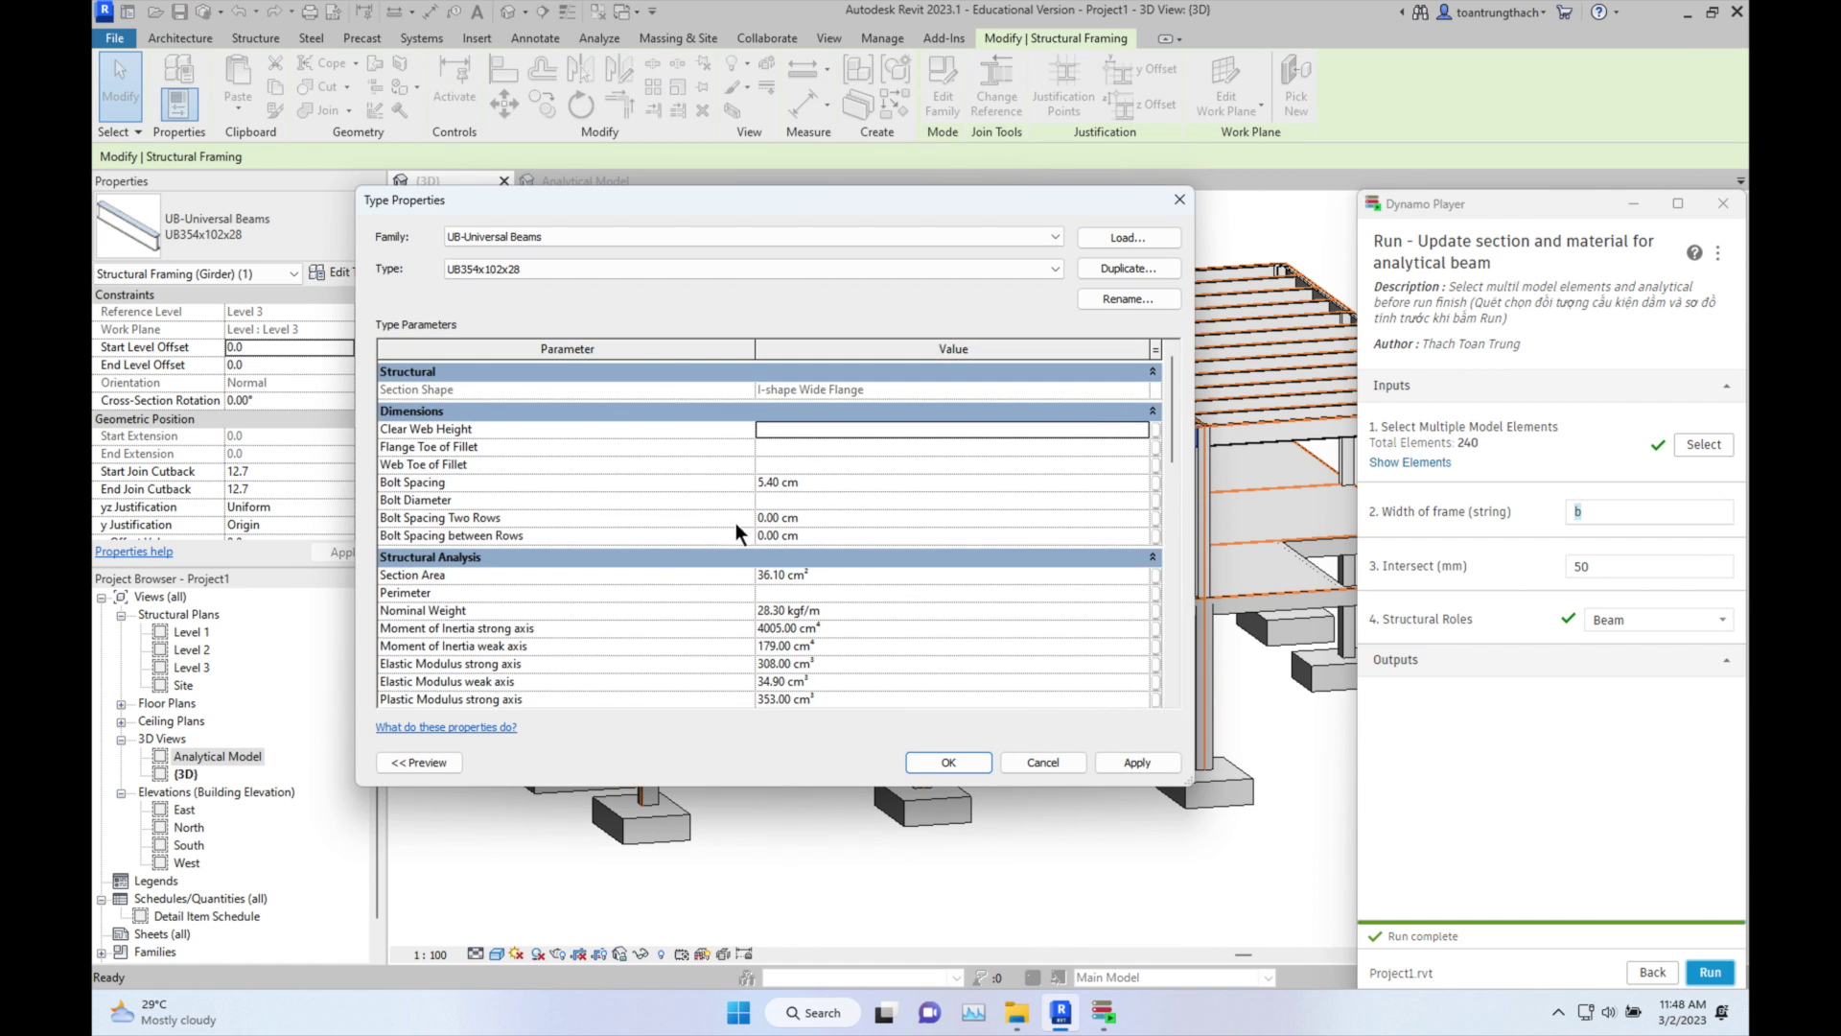
pyautogui.scroll(-2, 693, 590)
pyautogui.scroll(-1, 671, 556)
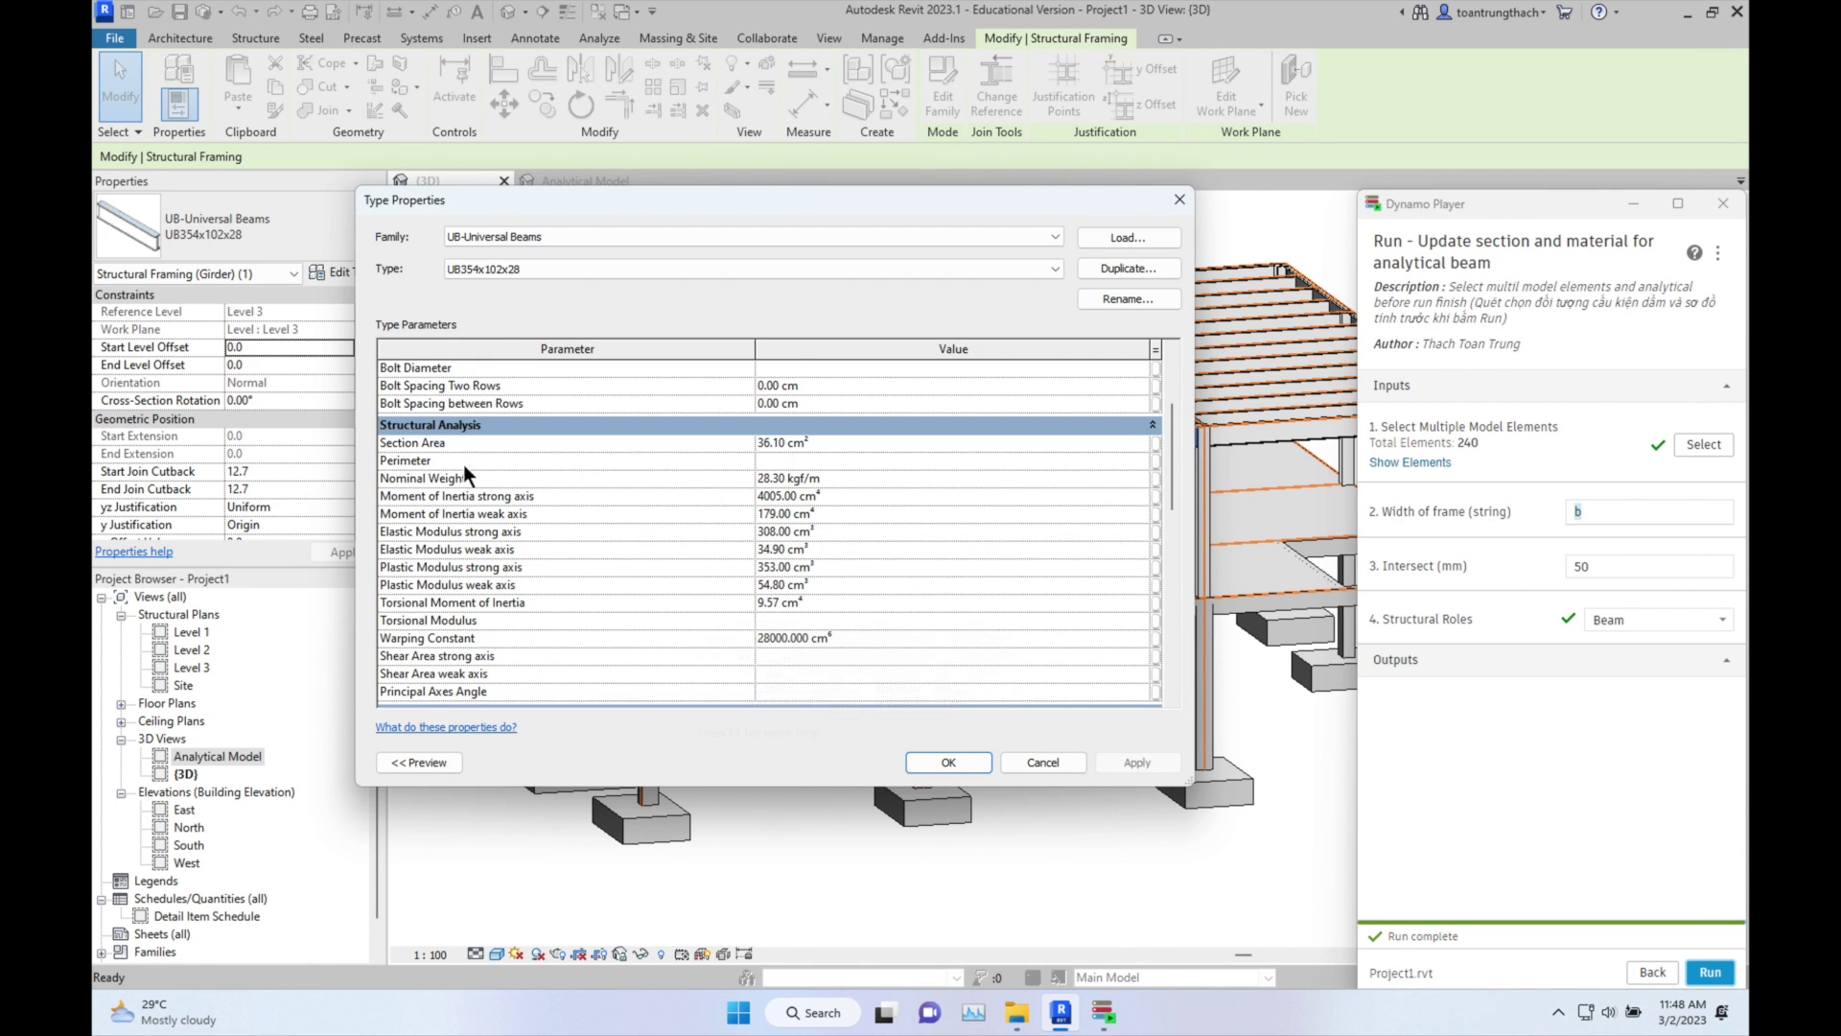
pyautogui.scroll(-4, 556, 516)
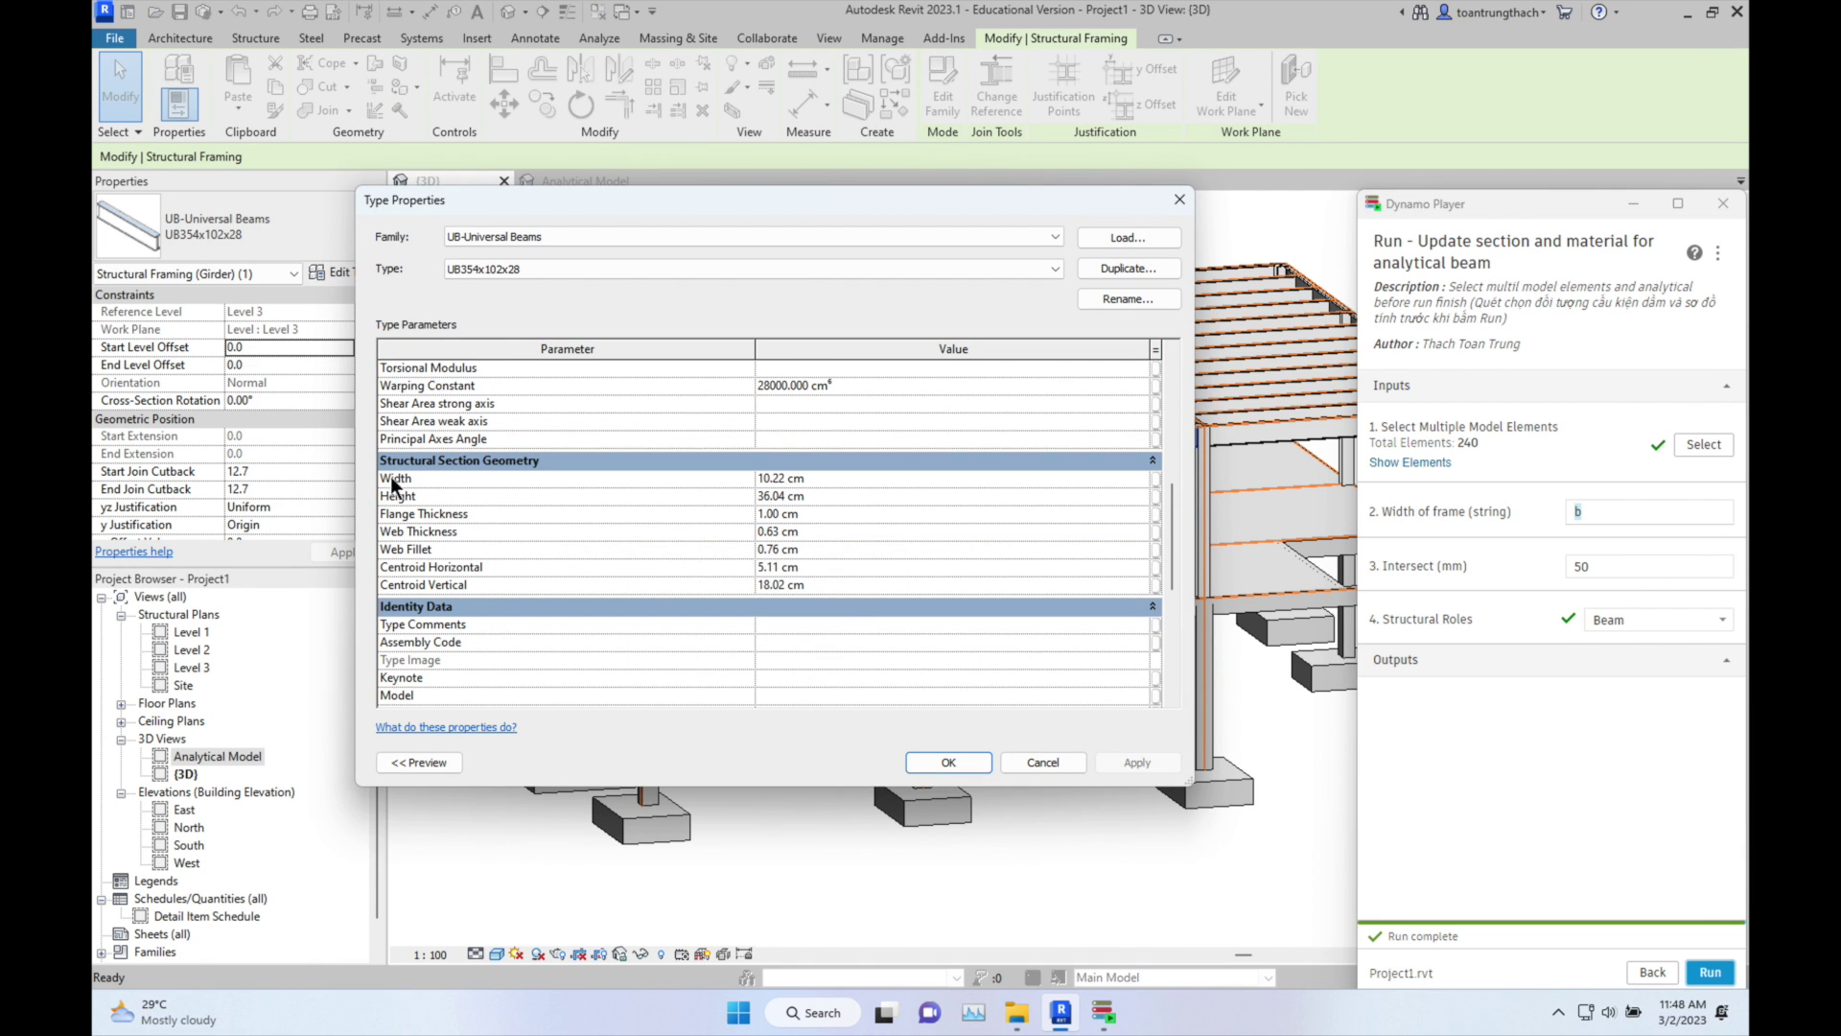
pyautogui.click(1180, 199)
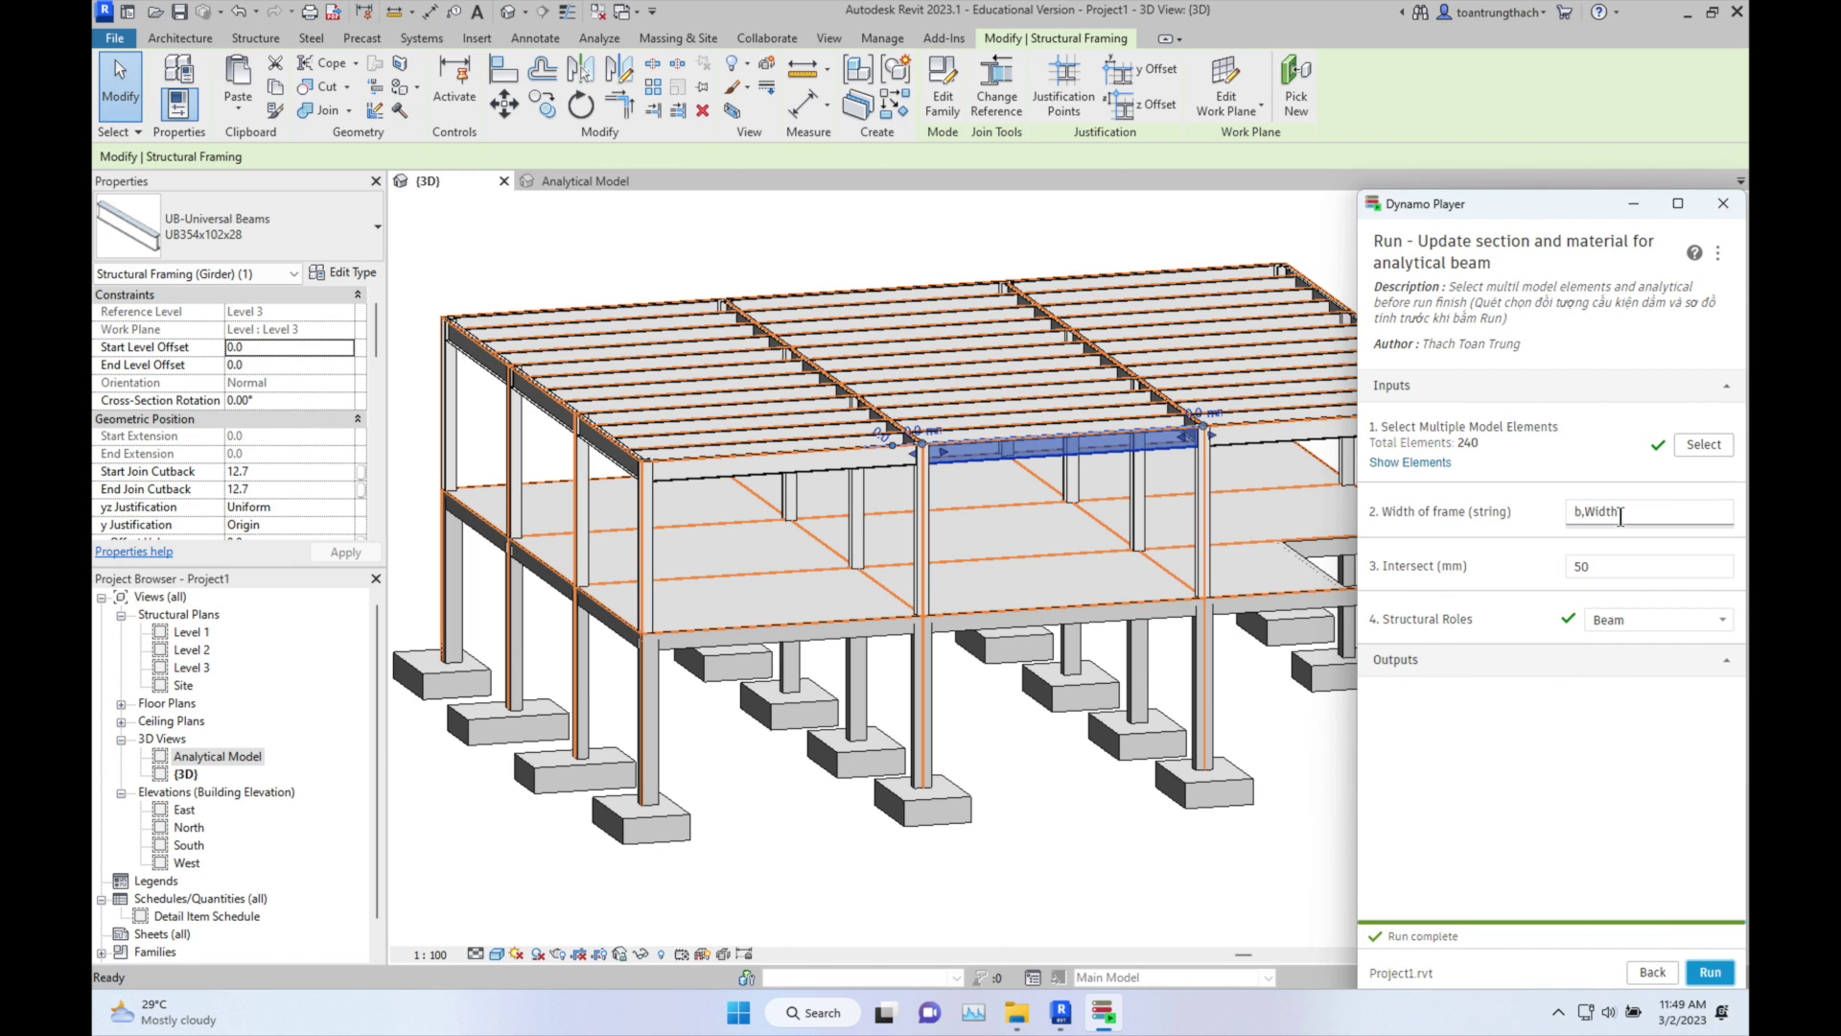
# Step: Rerun with 'b,Width' and verify an analytical beam shows UB-Universal Beams and Metal - Steel 43-275
pyautogui.click(1620, 515)
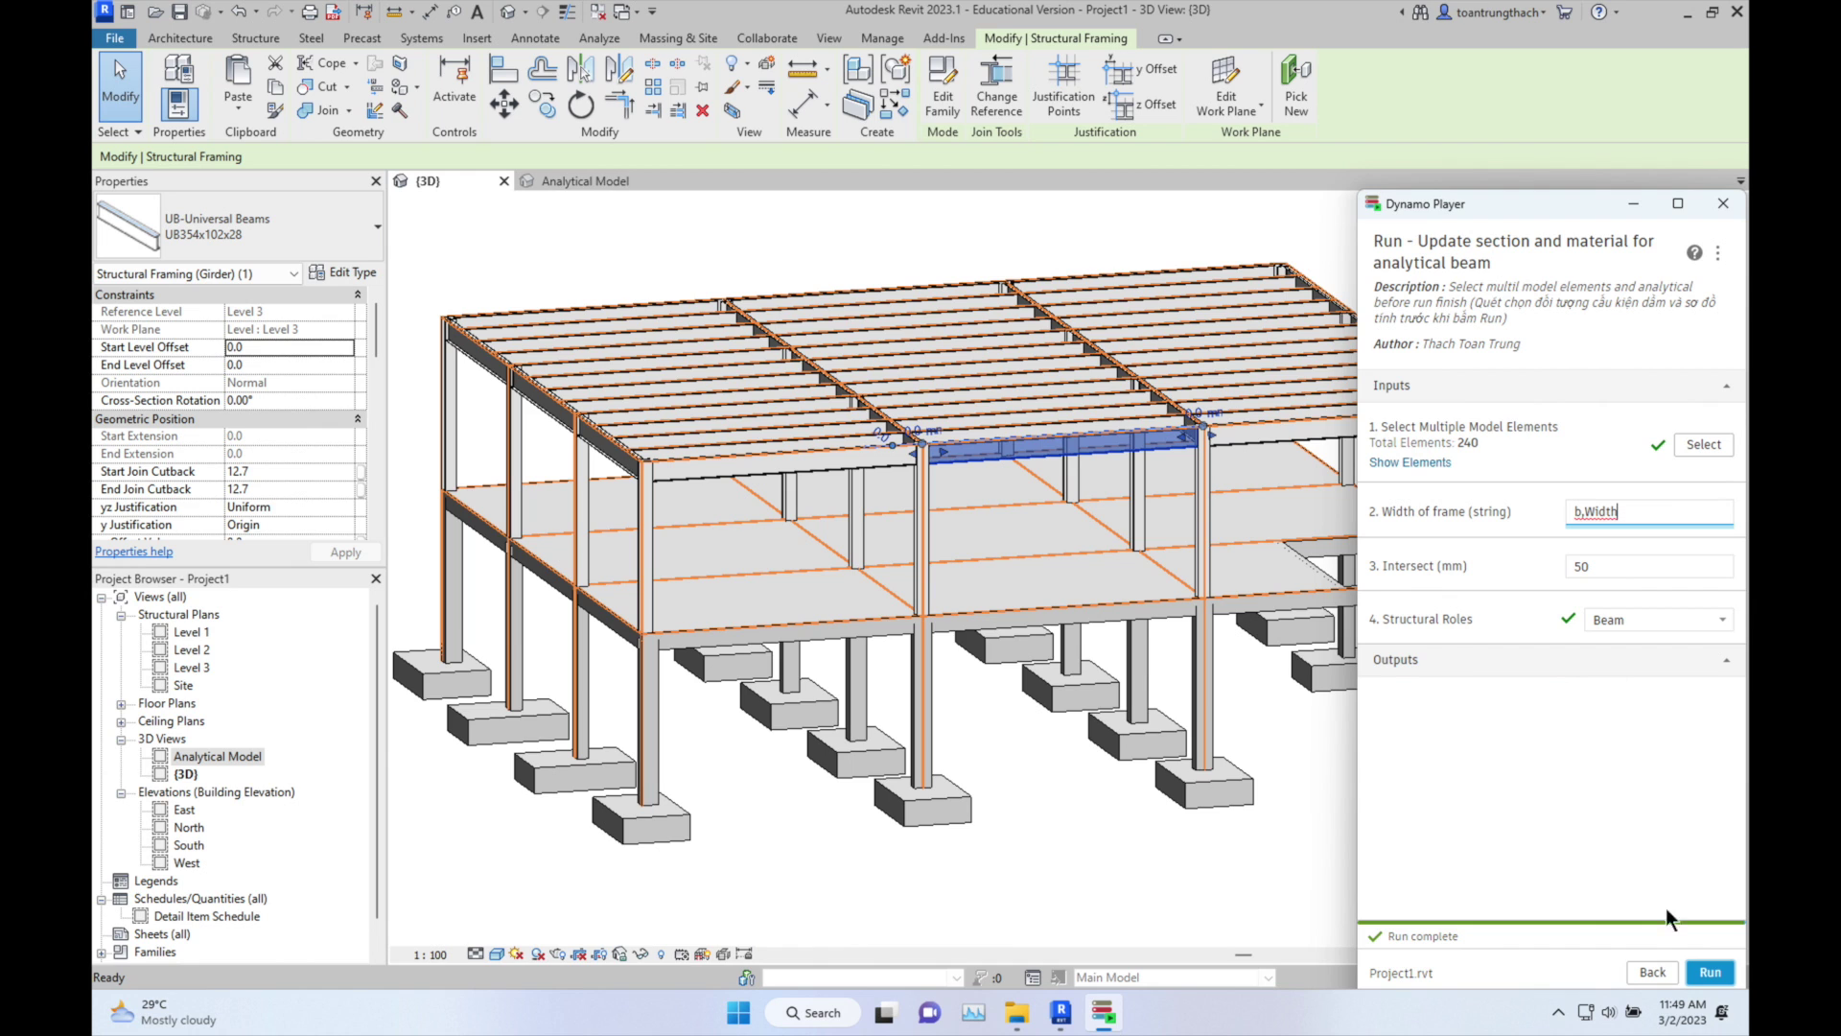
pyautogui.click(1709, 975)
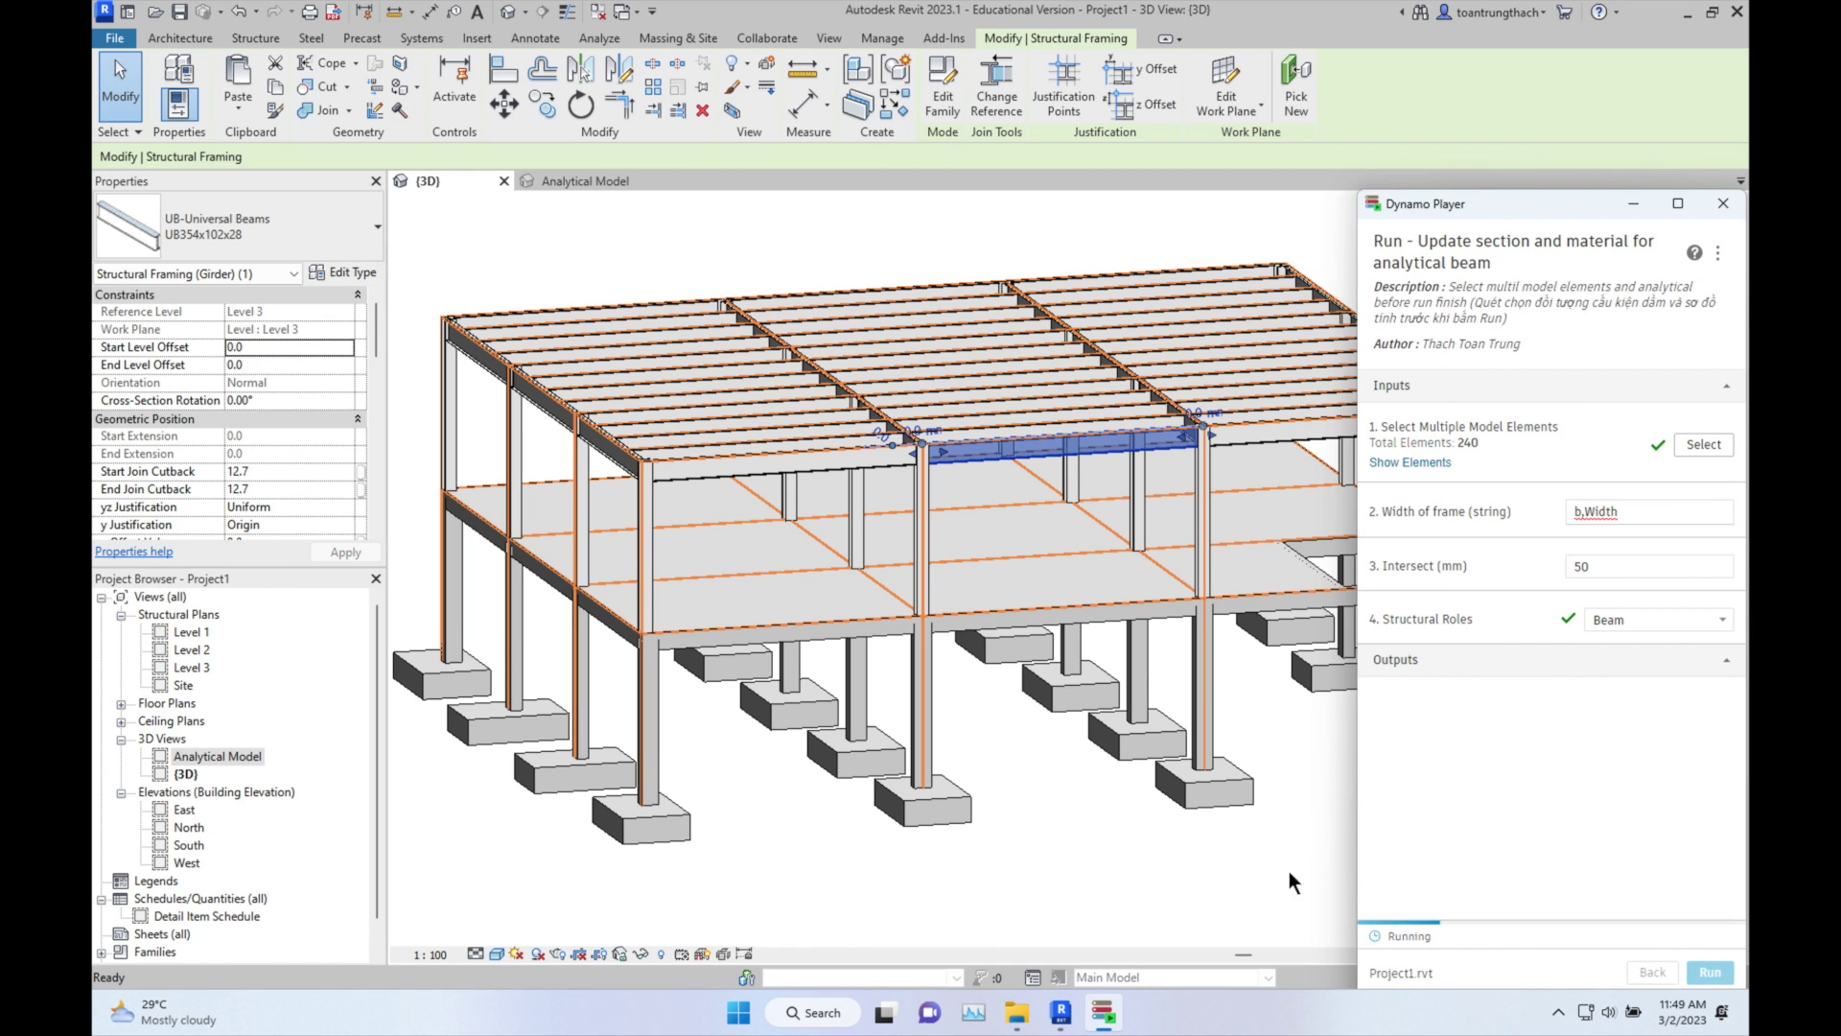
pyautogui.click(590, 182)
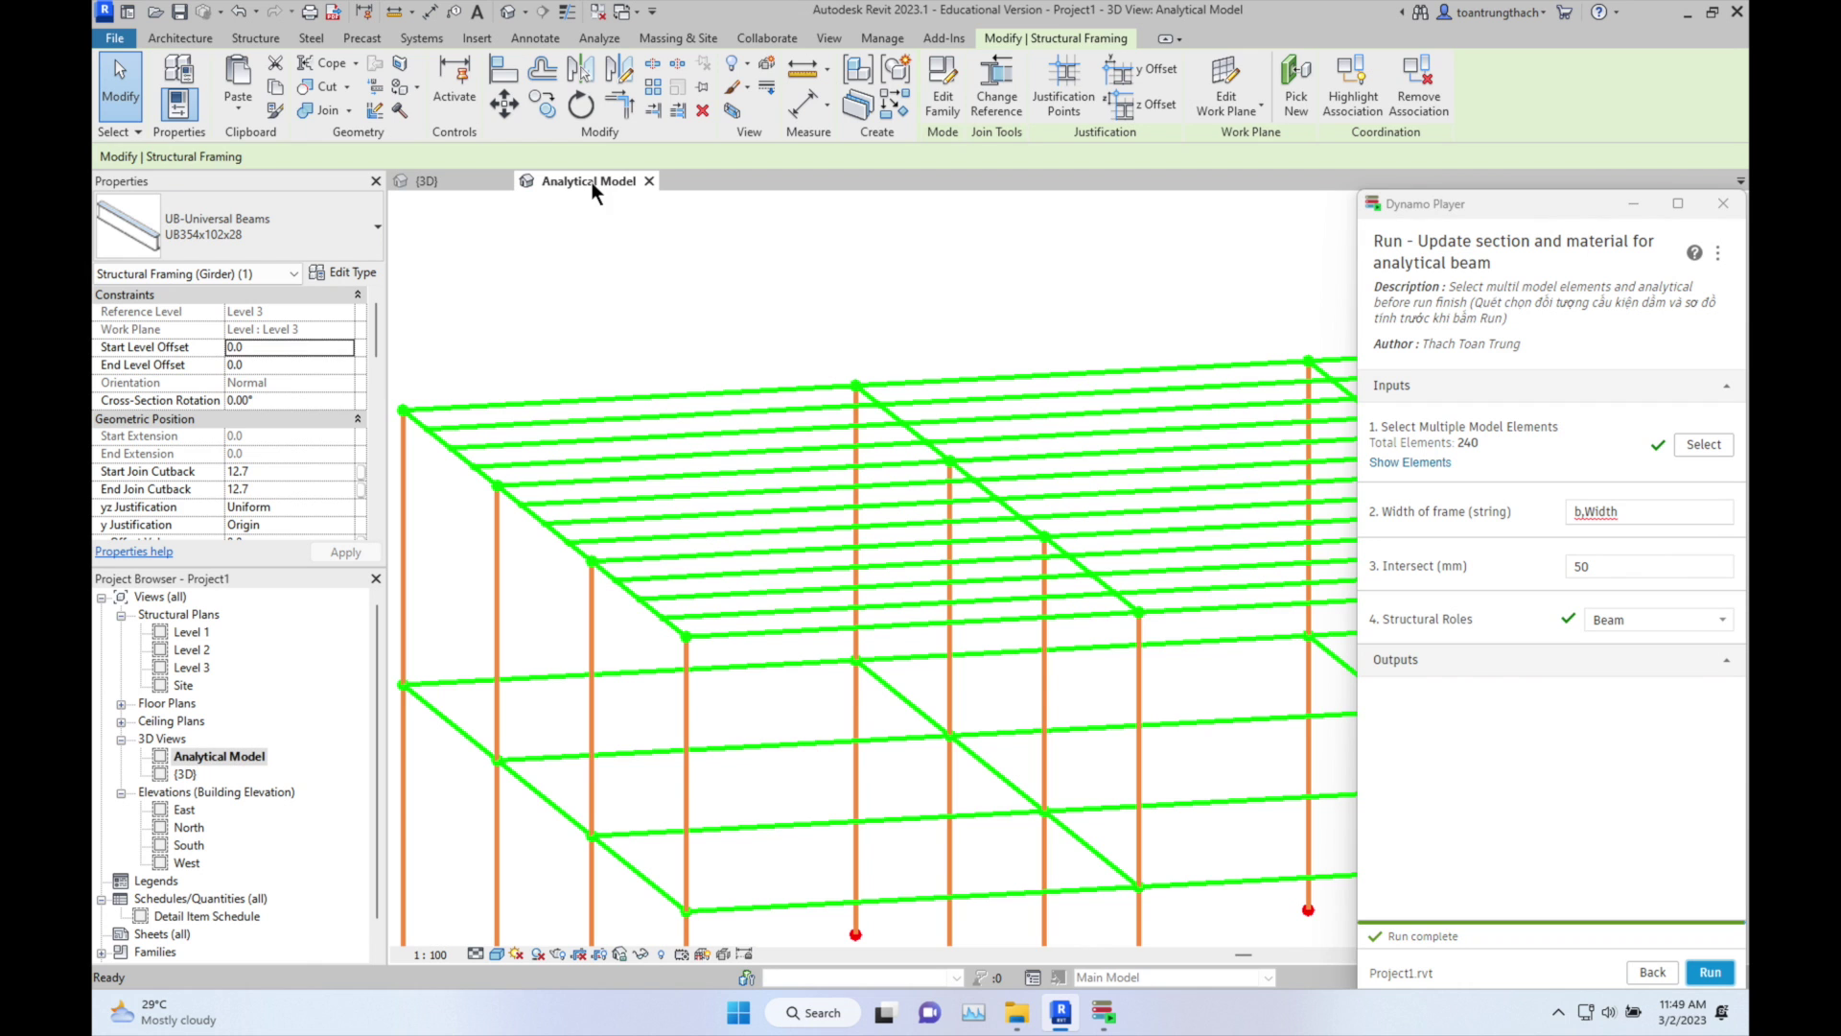
pyautogui.click(683, 320)
pyautogui.scroll(-3, 682, 320)
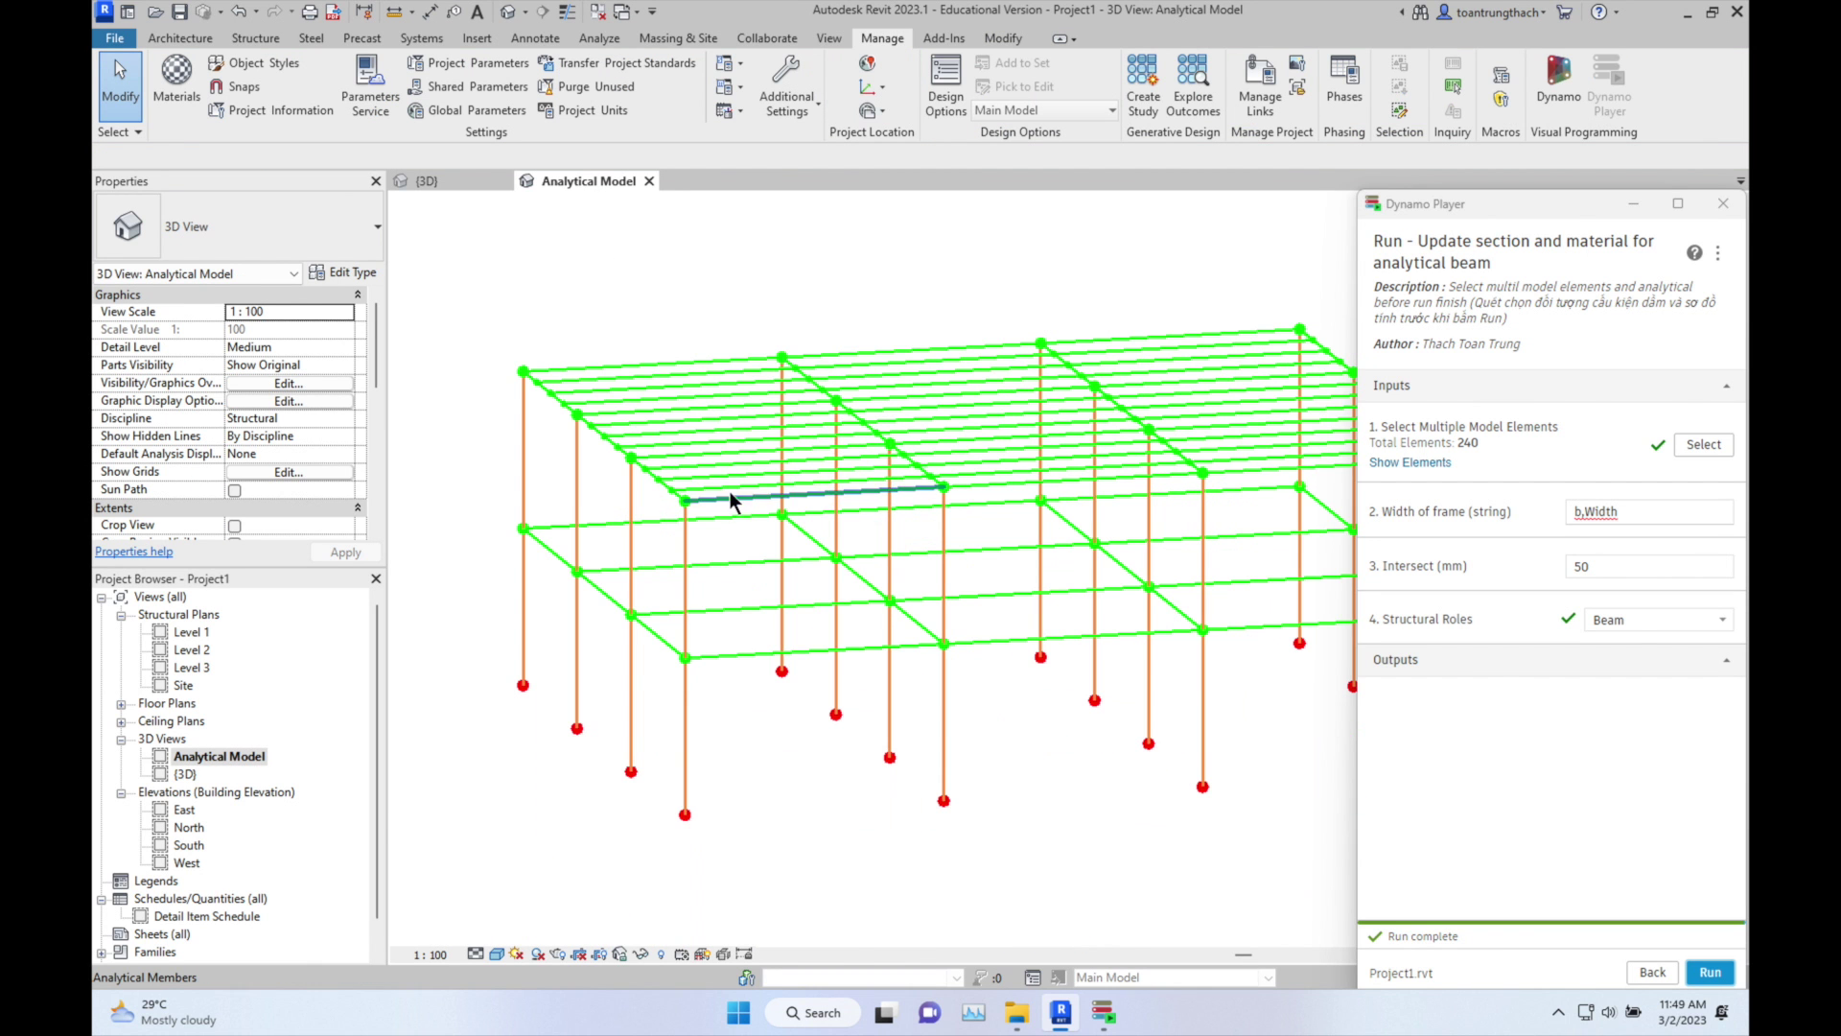
pyautogui.click(710, 417)
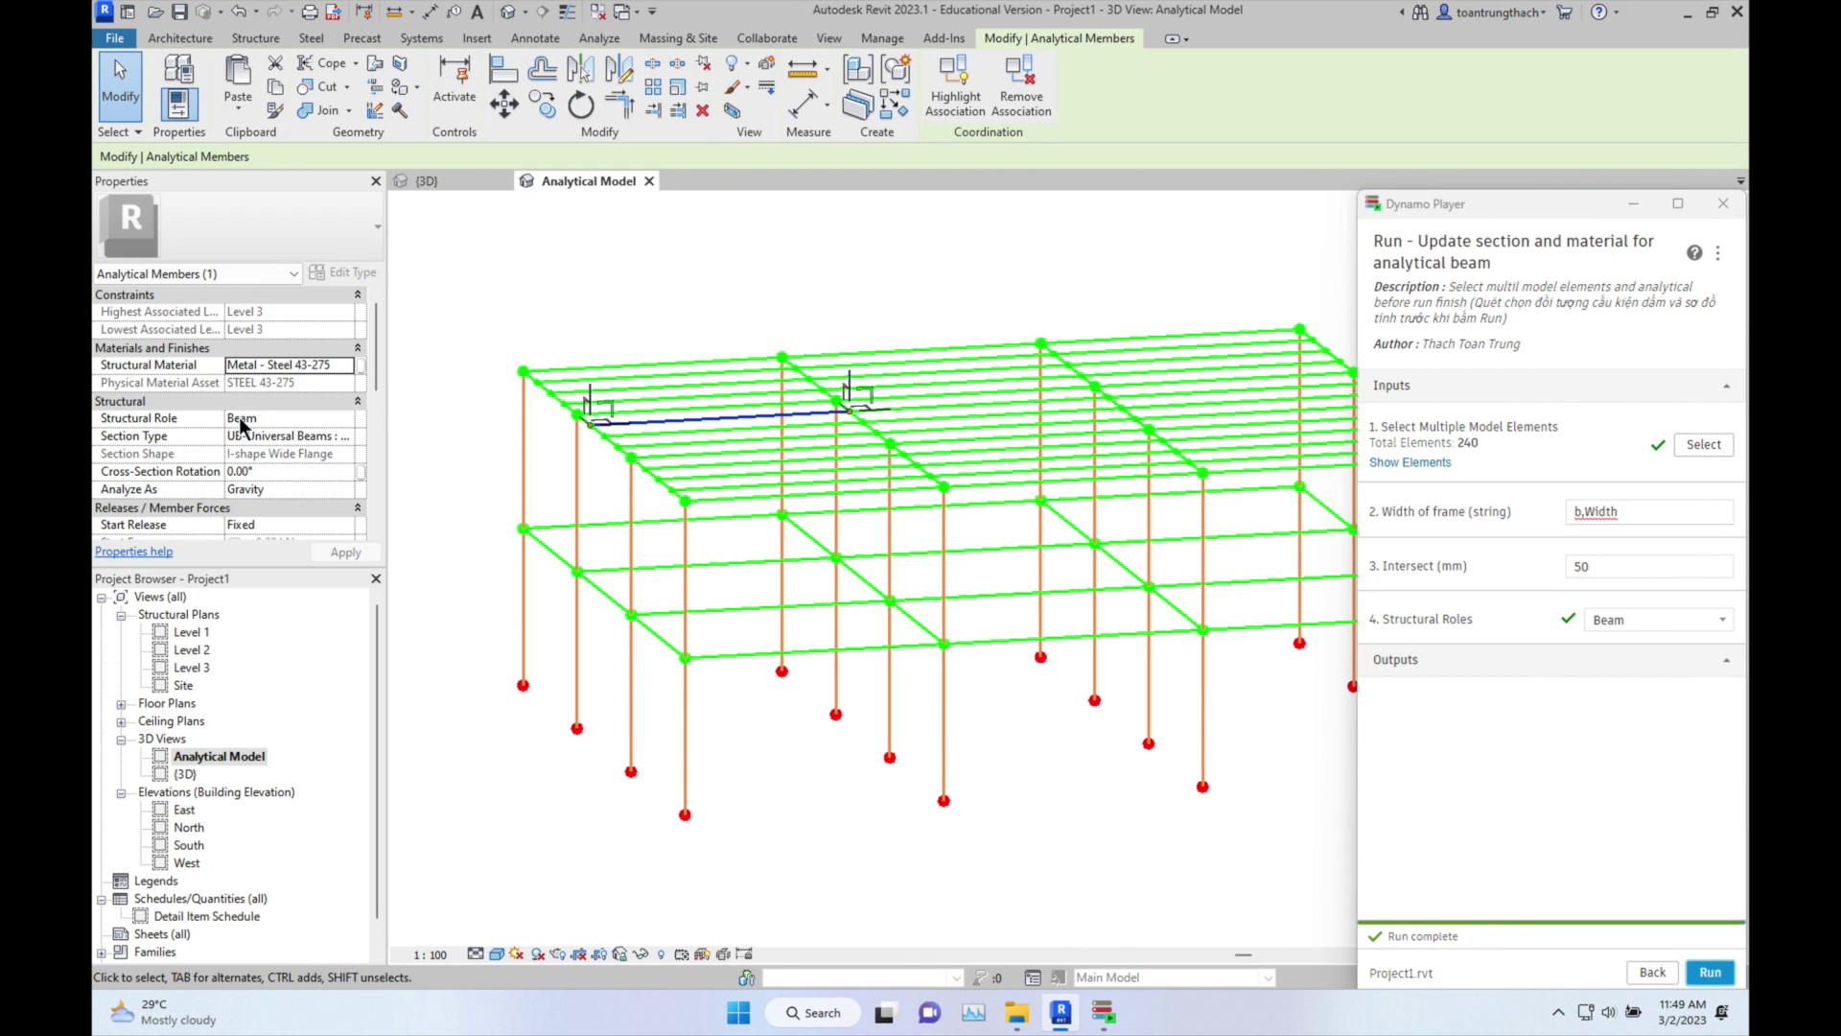
pyautogui.click(583, 286)
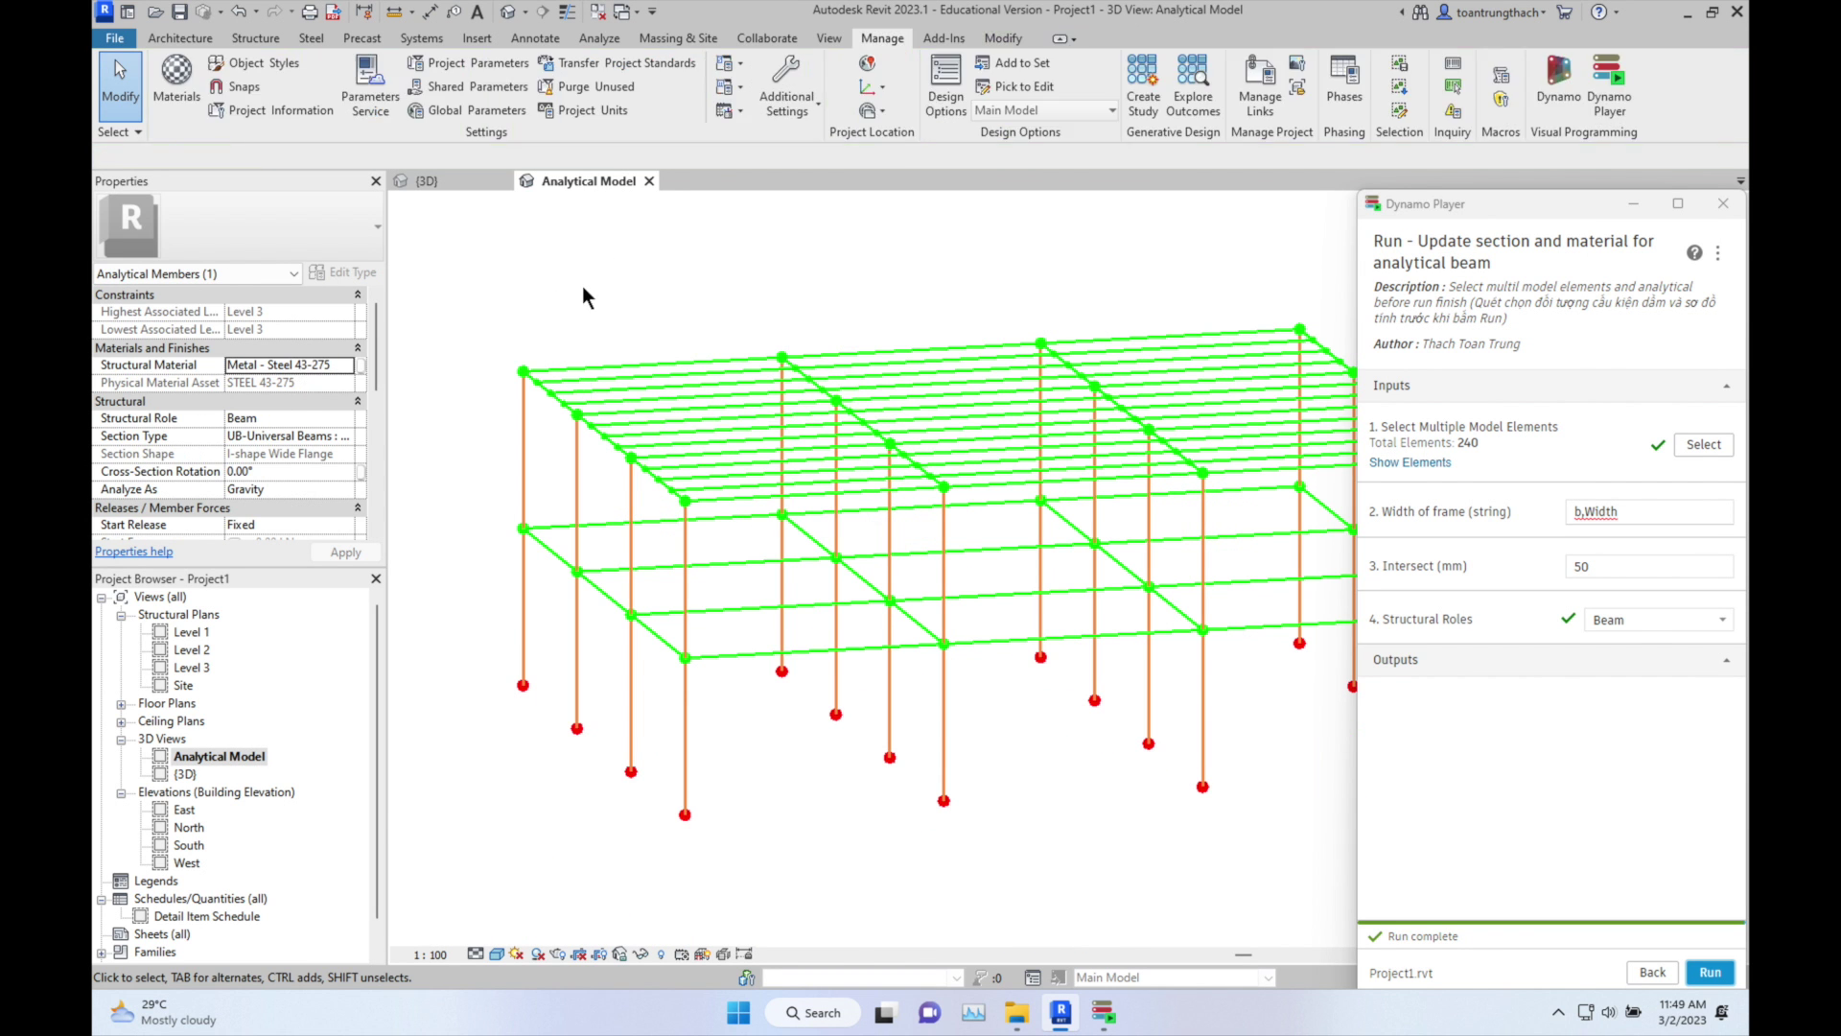
pyautogui.scroll(-1, 585, 292)
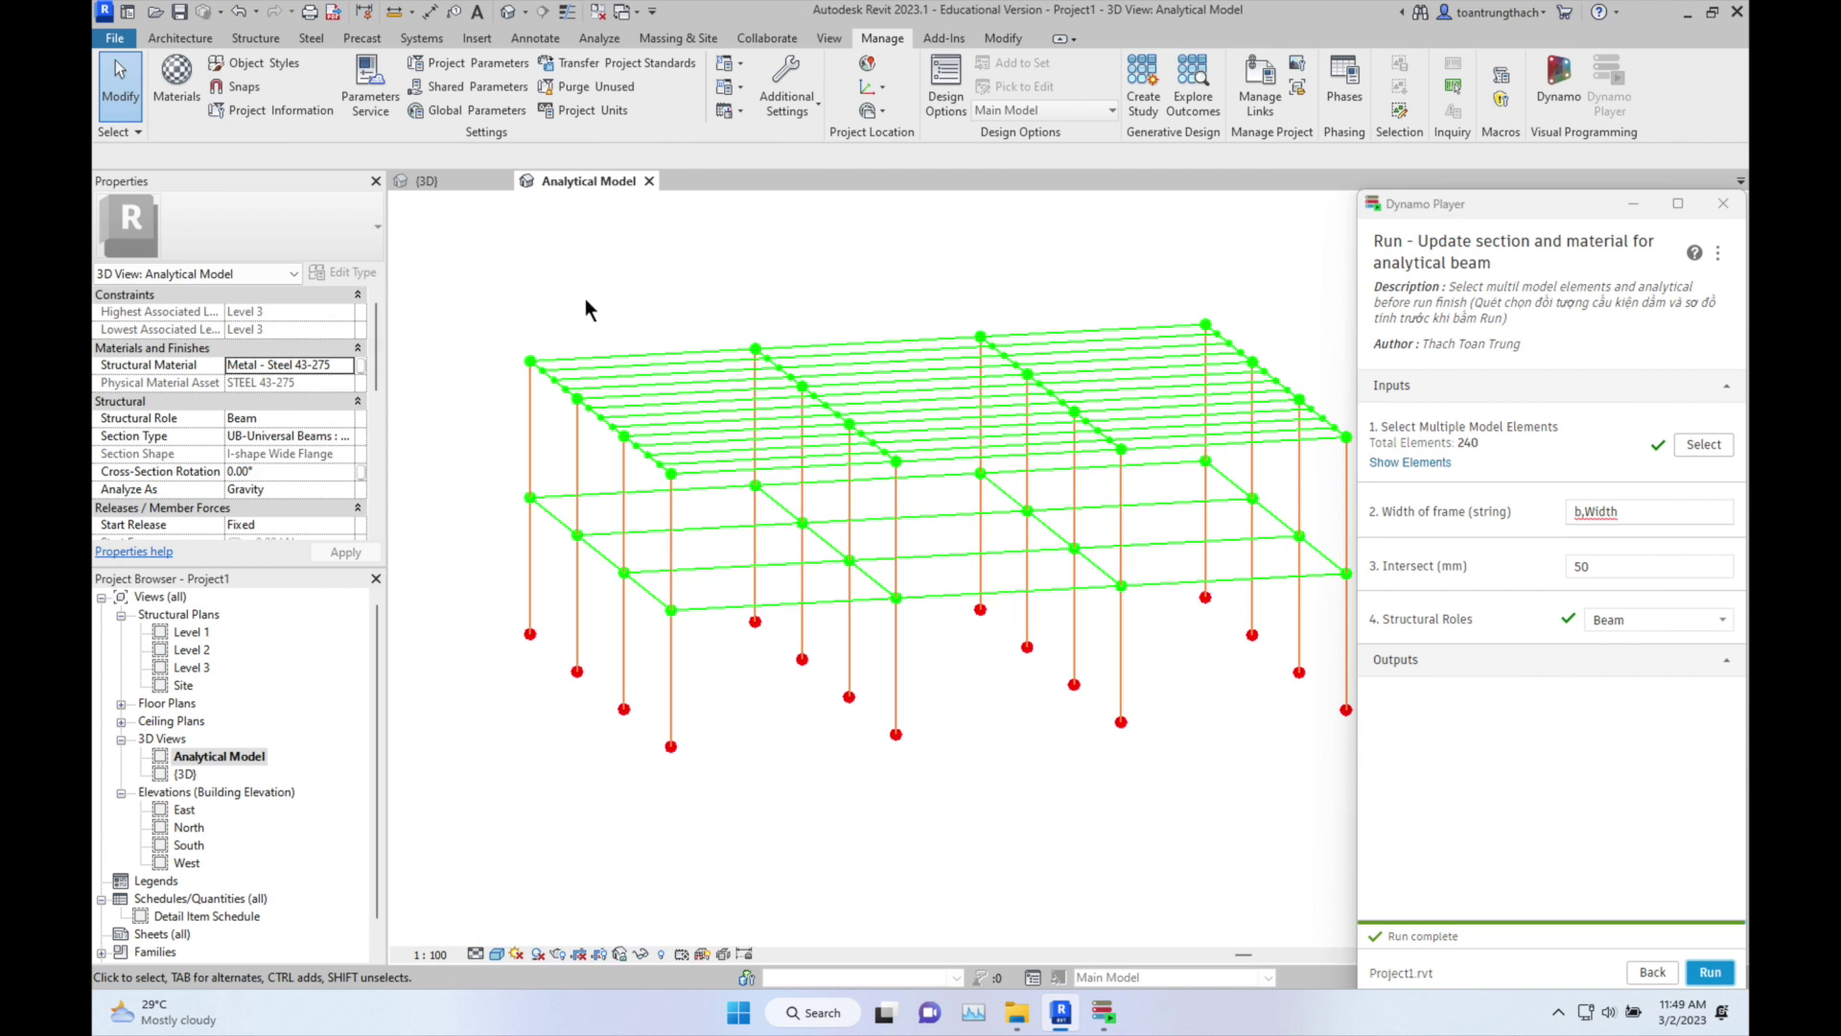
# Step: Search the scripts for 'upda', open the analytical-column section-and-material script and return to {3D}
pyautogui.click(1652, 971)
pyautogui.scroll(-3, 1492, 767)
pyautogui.scroll(-2, 1487, 800)
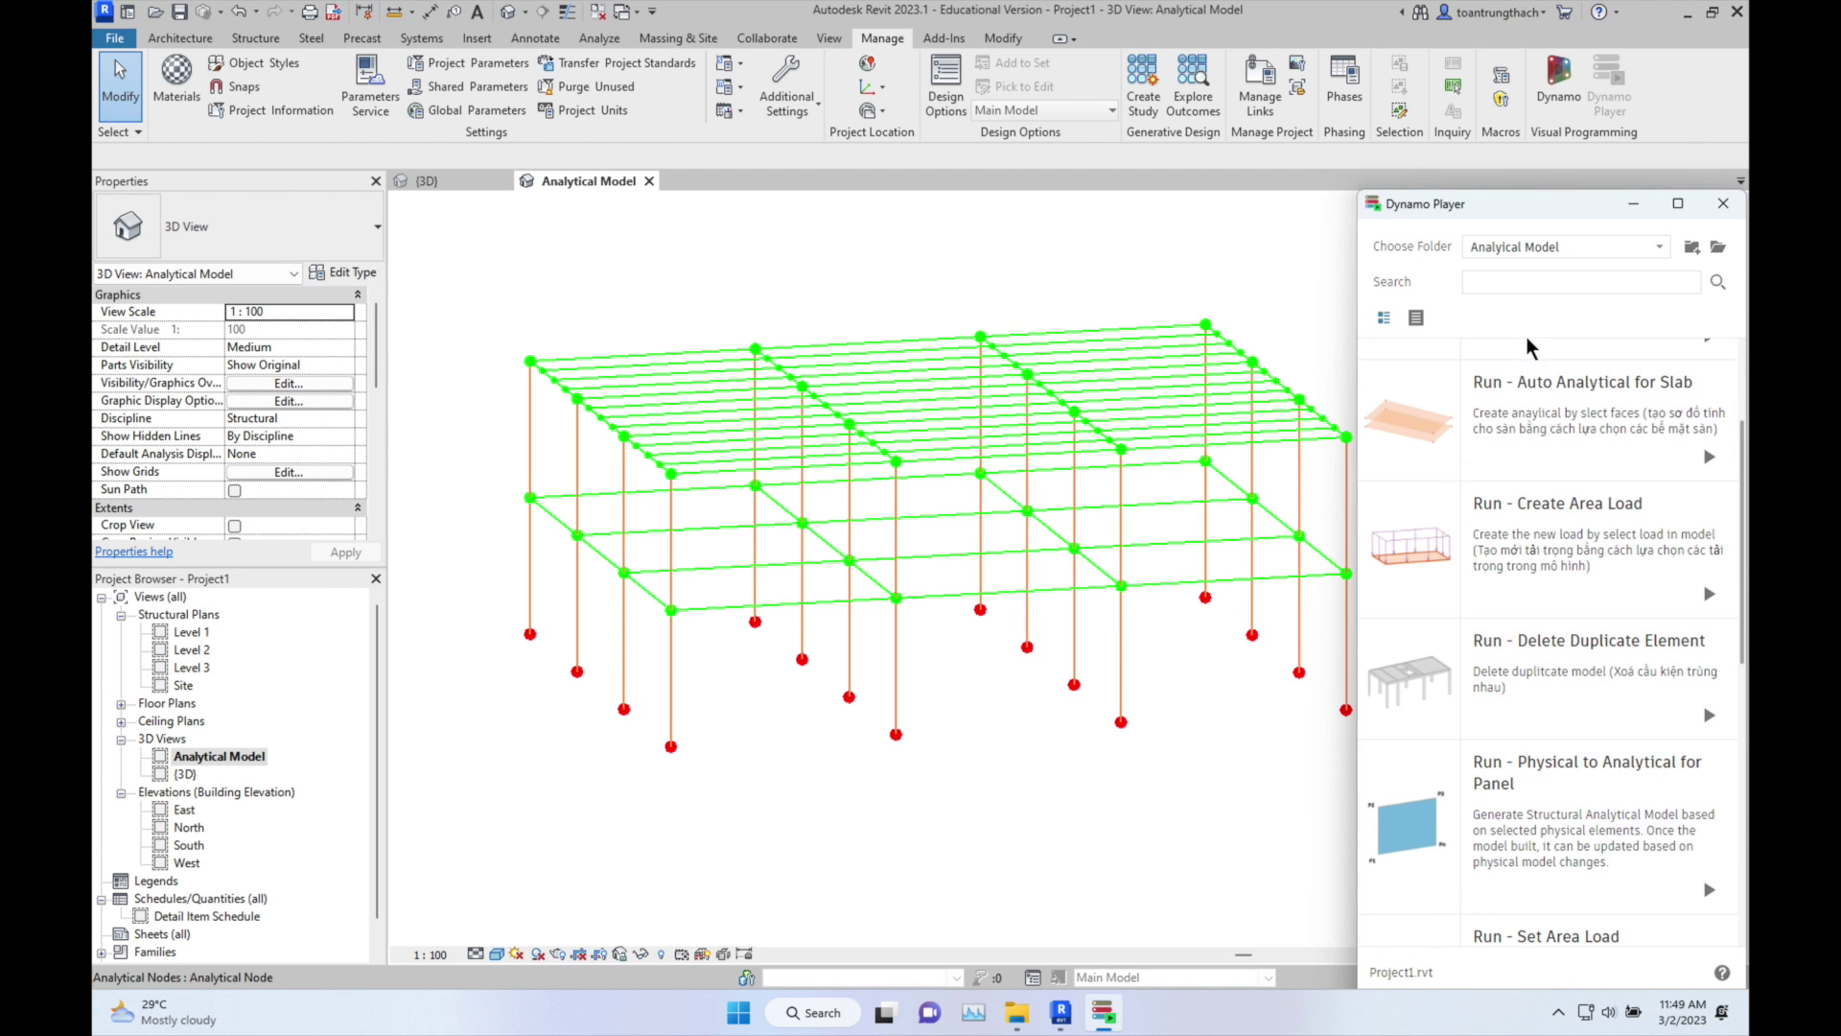
pyautogui.click(1525, 289)
pyautogui.write('update')
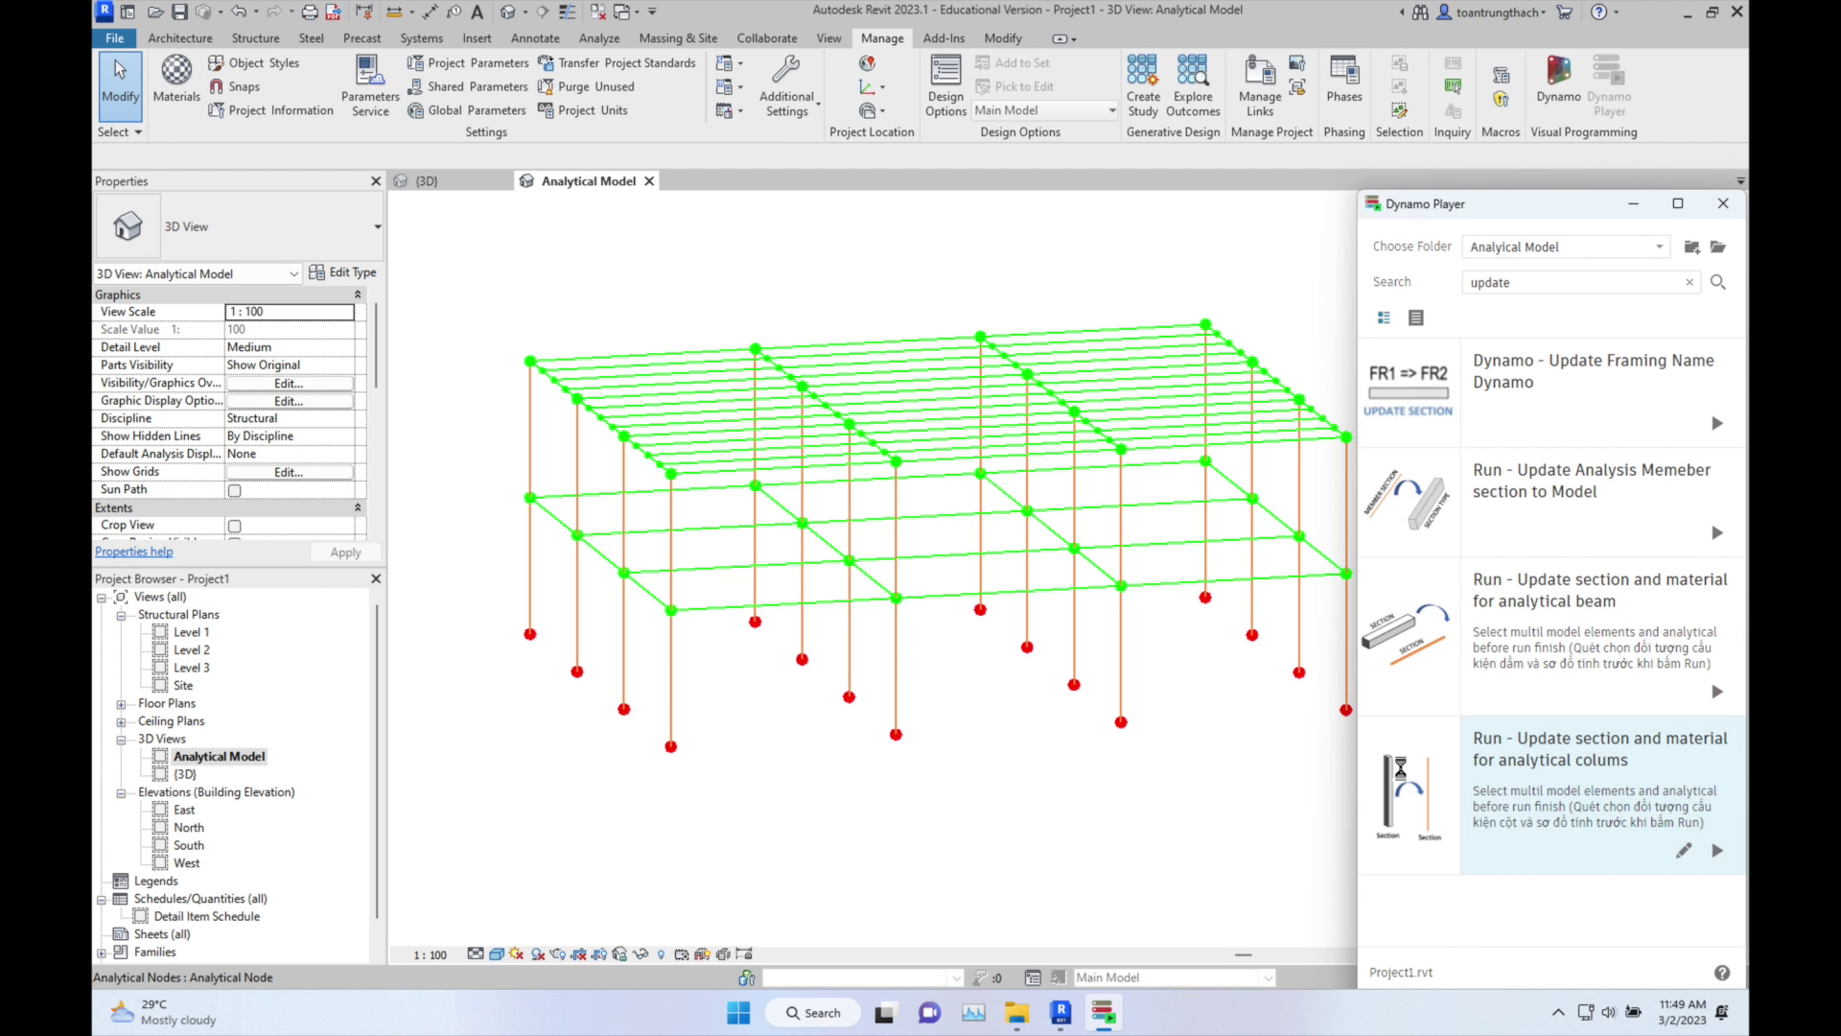
pyautogui.click(443, 182)
pyautogui.moveTo(888, 474); pyautogui.dragTo(895, 556, button='middle')
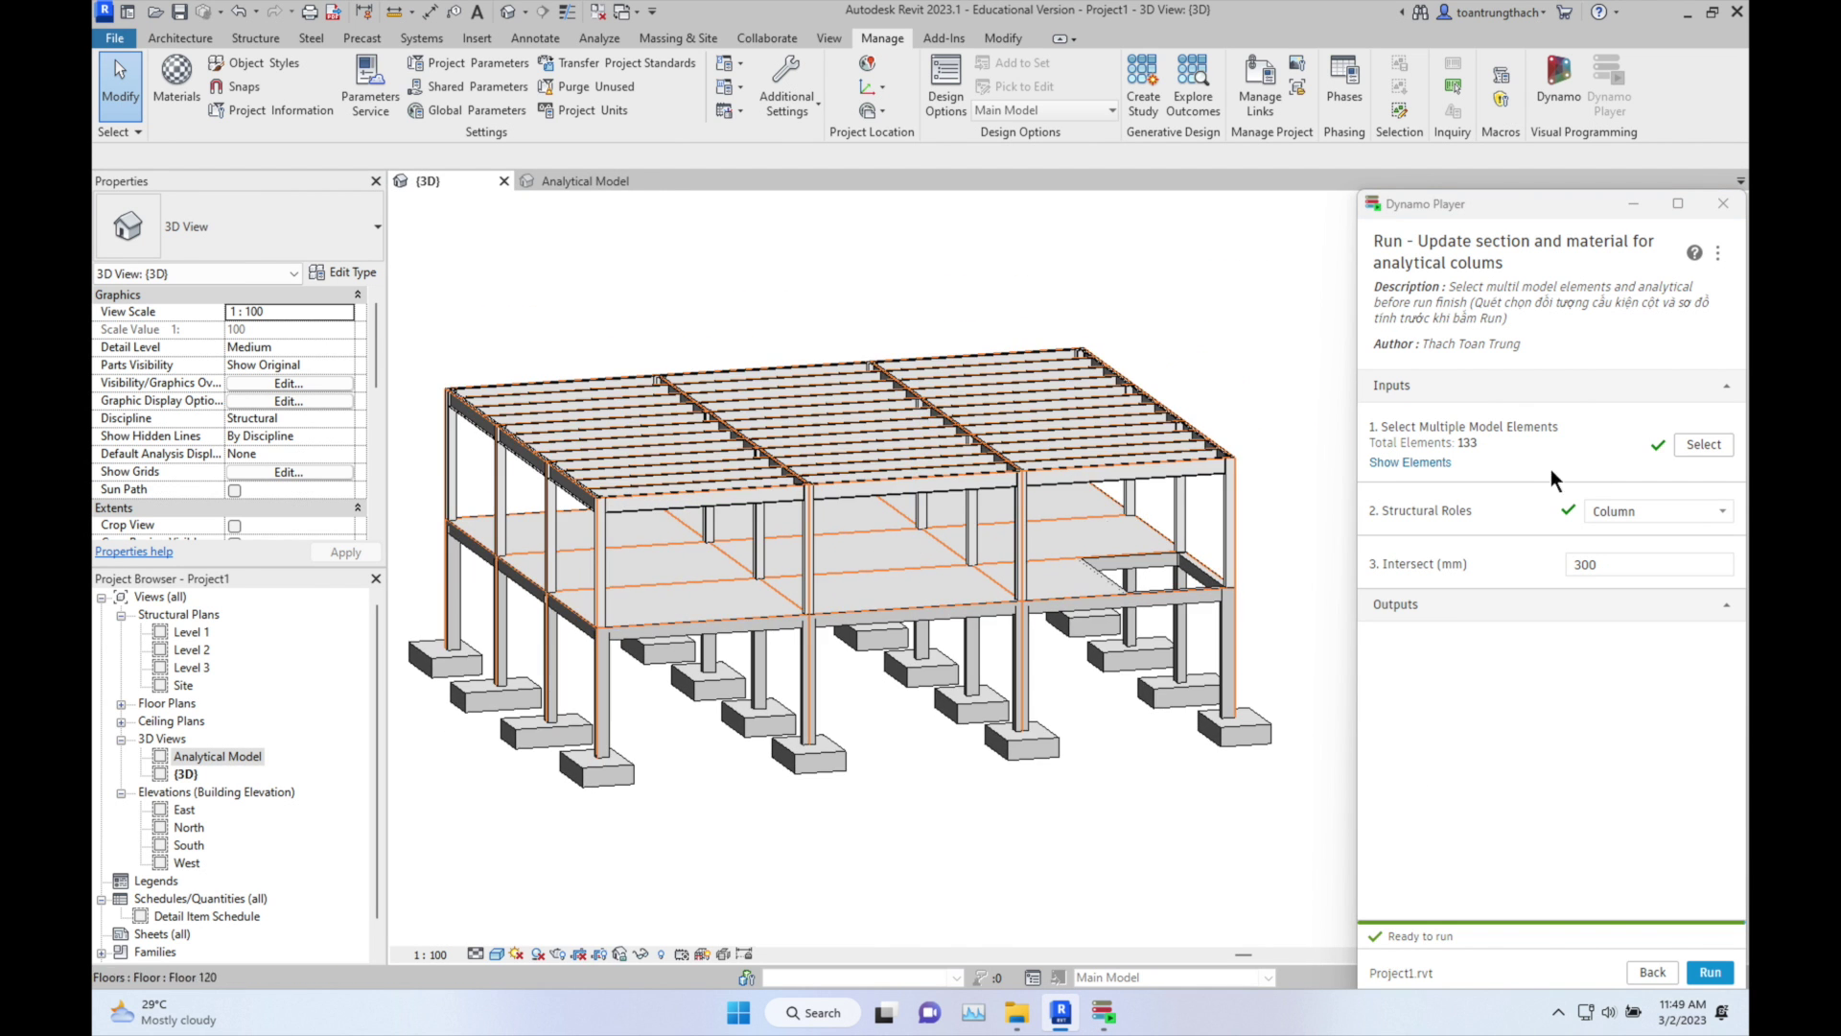
# Step: Window-select all 240 elements and run the column update with Column role and 300 mm intersect
pyautogui.click(1704, 444)
pyautogui.moveTo(1132, 707); pyautogui.dragTo(408, 319)
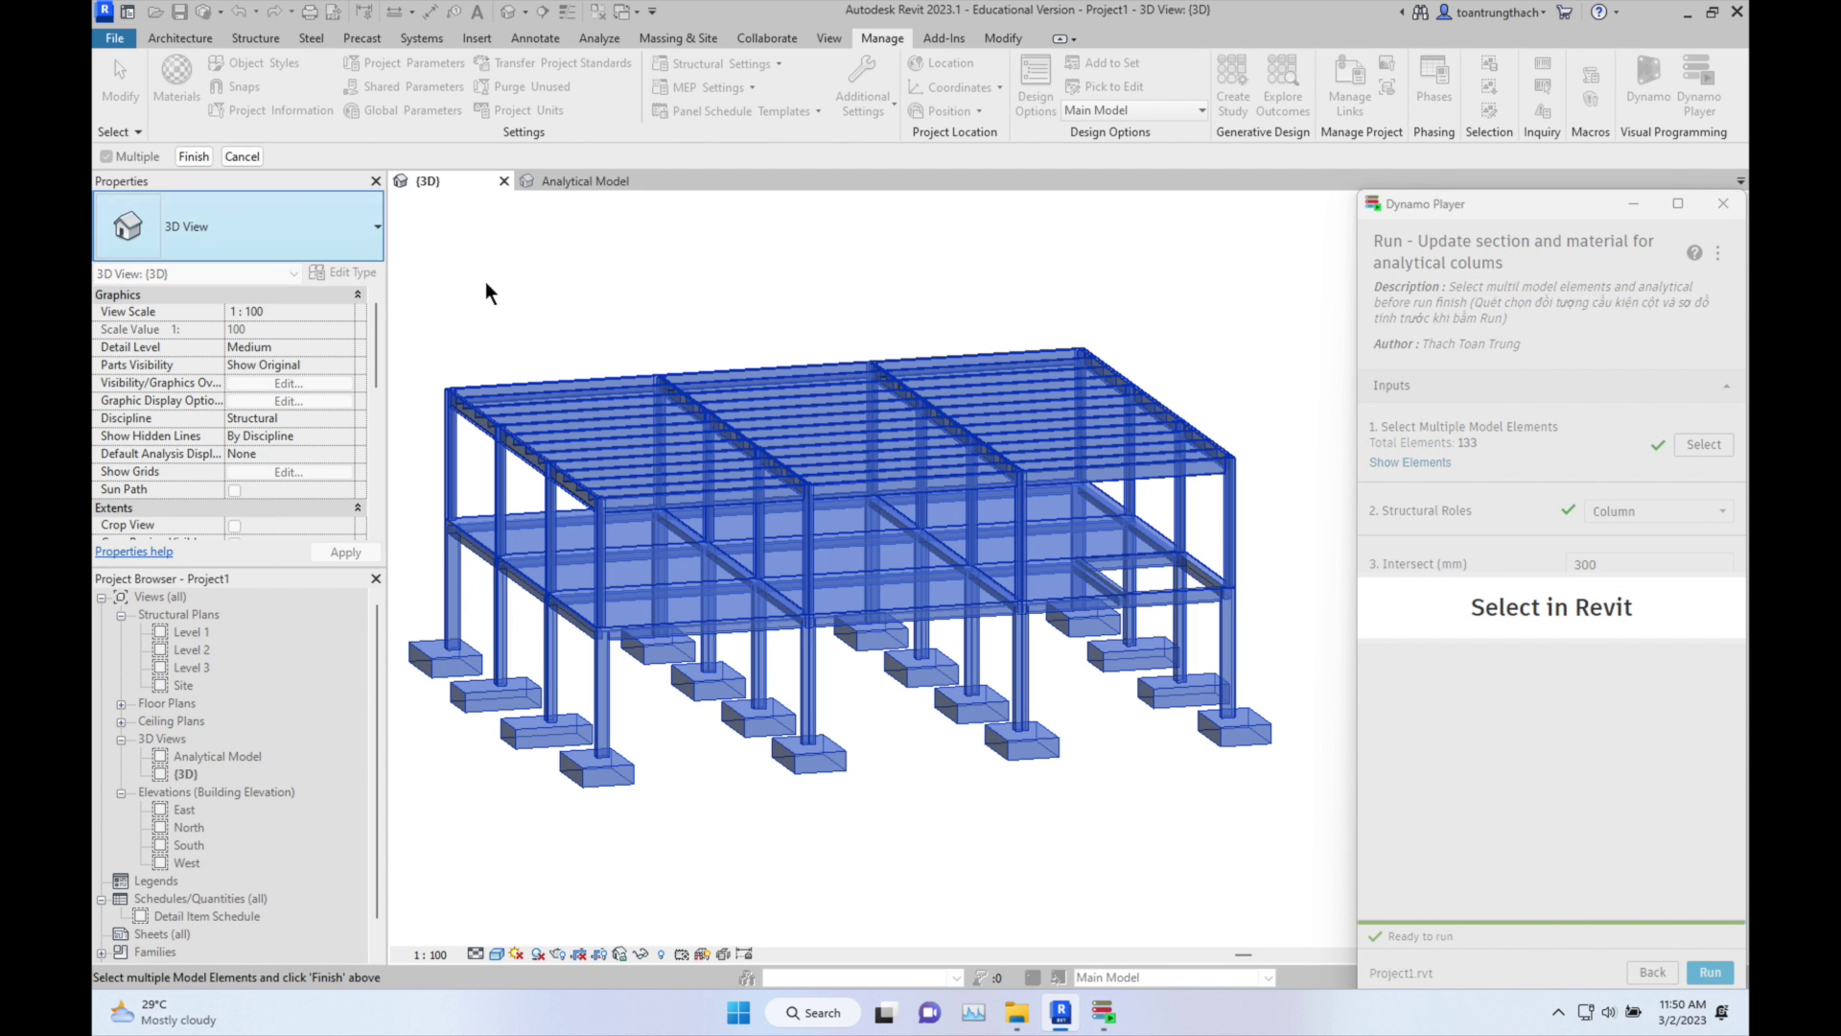
pyautogui.click(198, 155)
pyautogui.click(1710, 973)
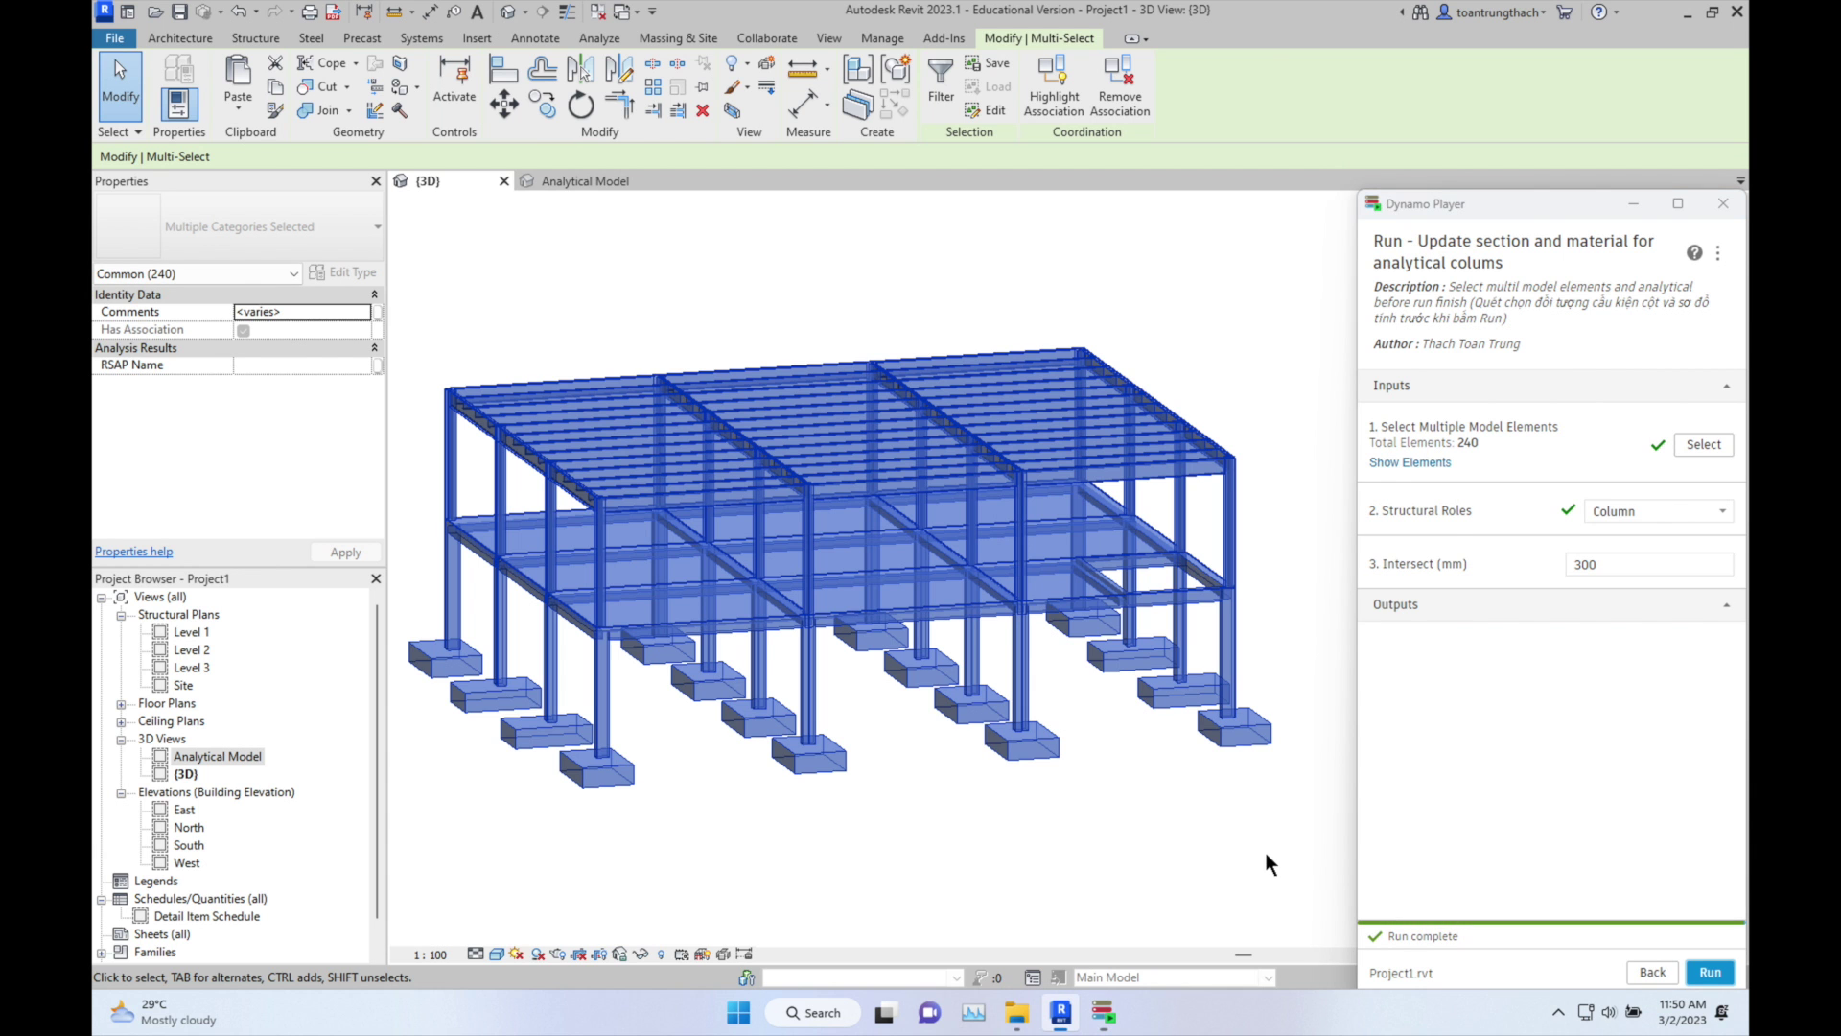
pyautogui.click(630, 267)
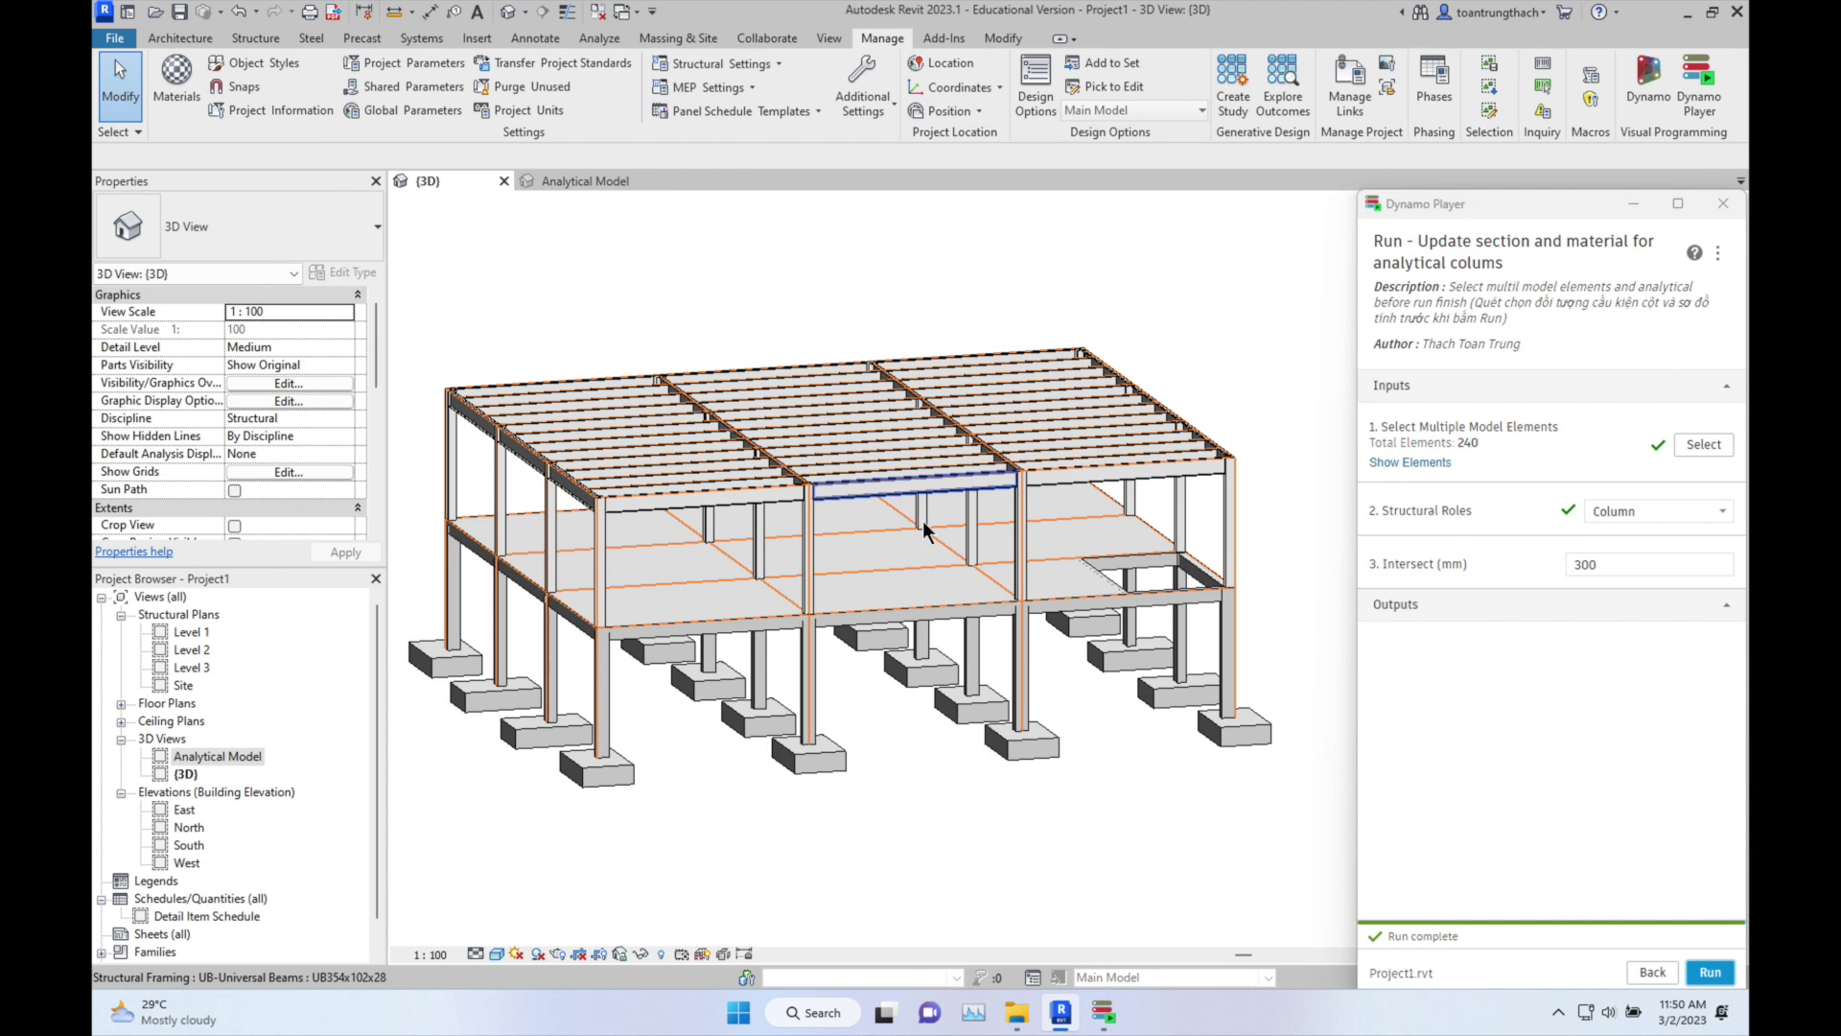
pyautogui.scroll(5, 1026, 657)
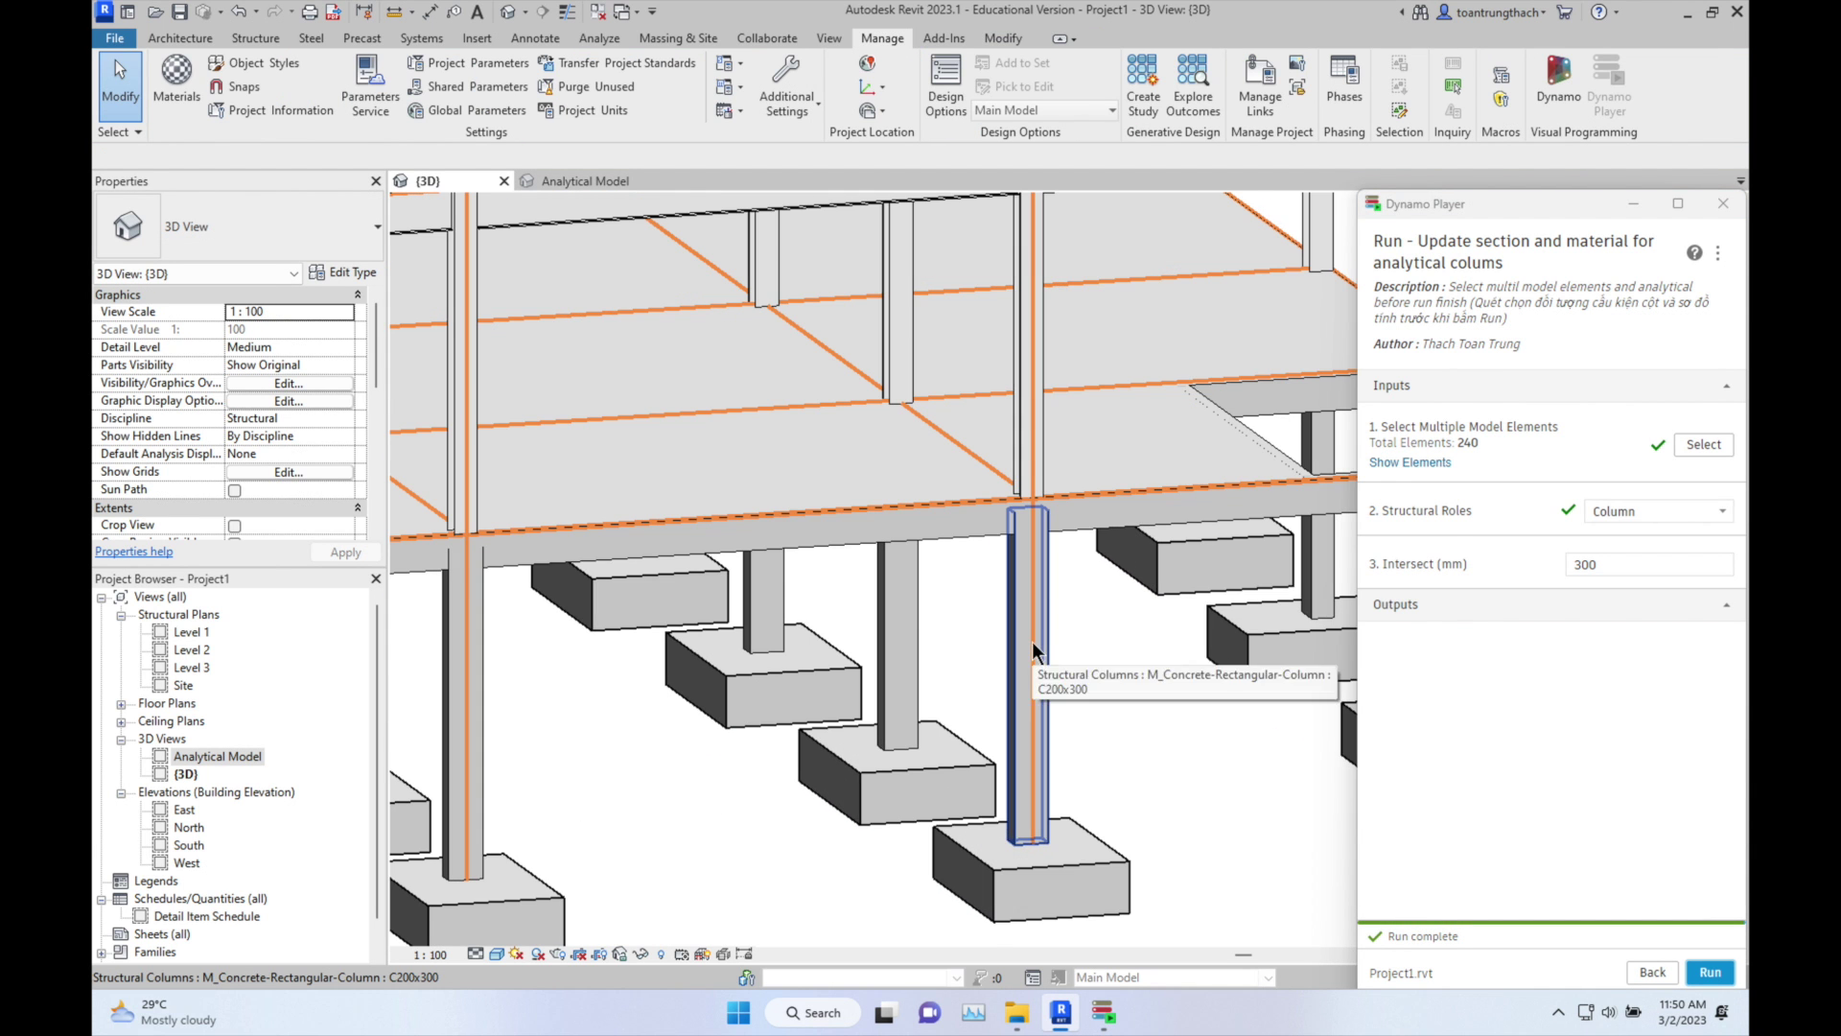
pyautogui.click(1032, 641)
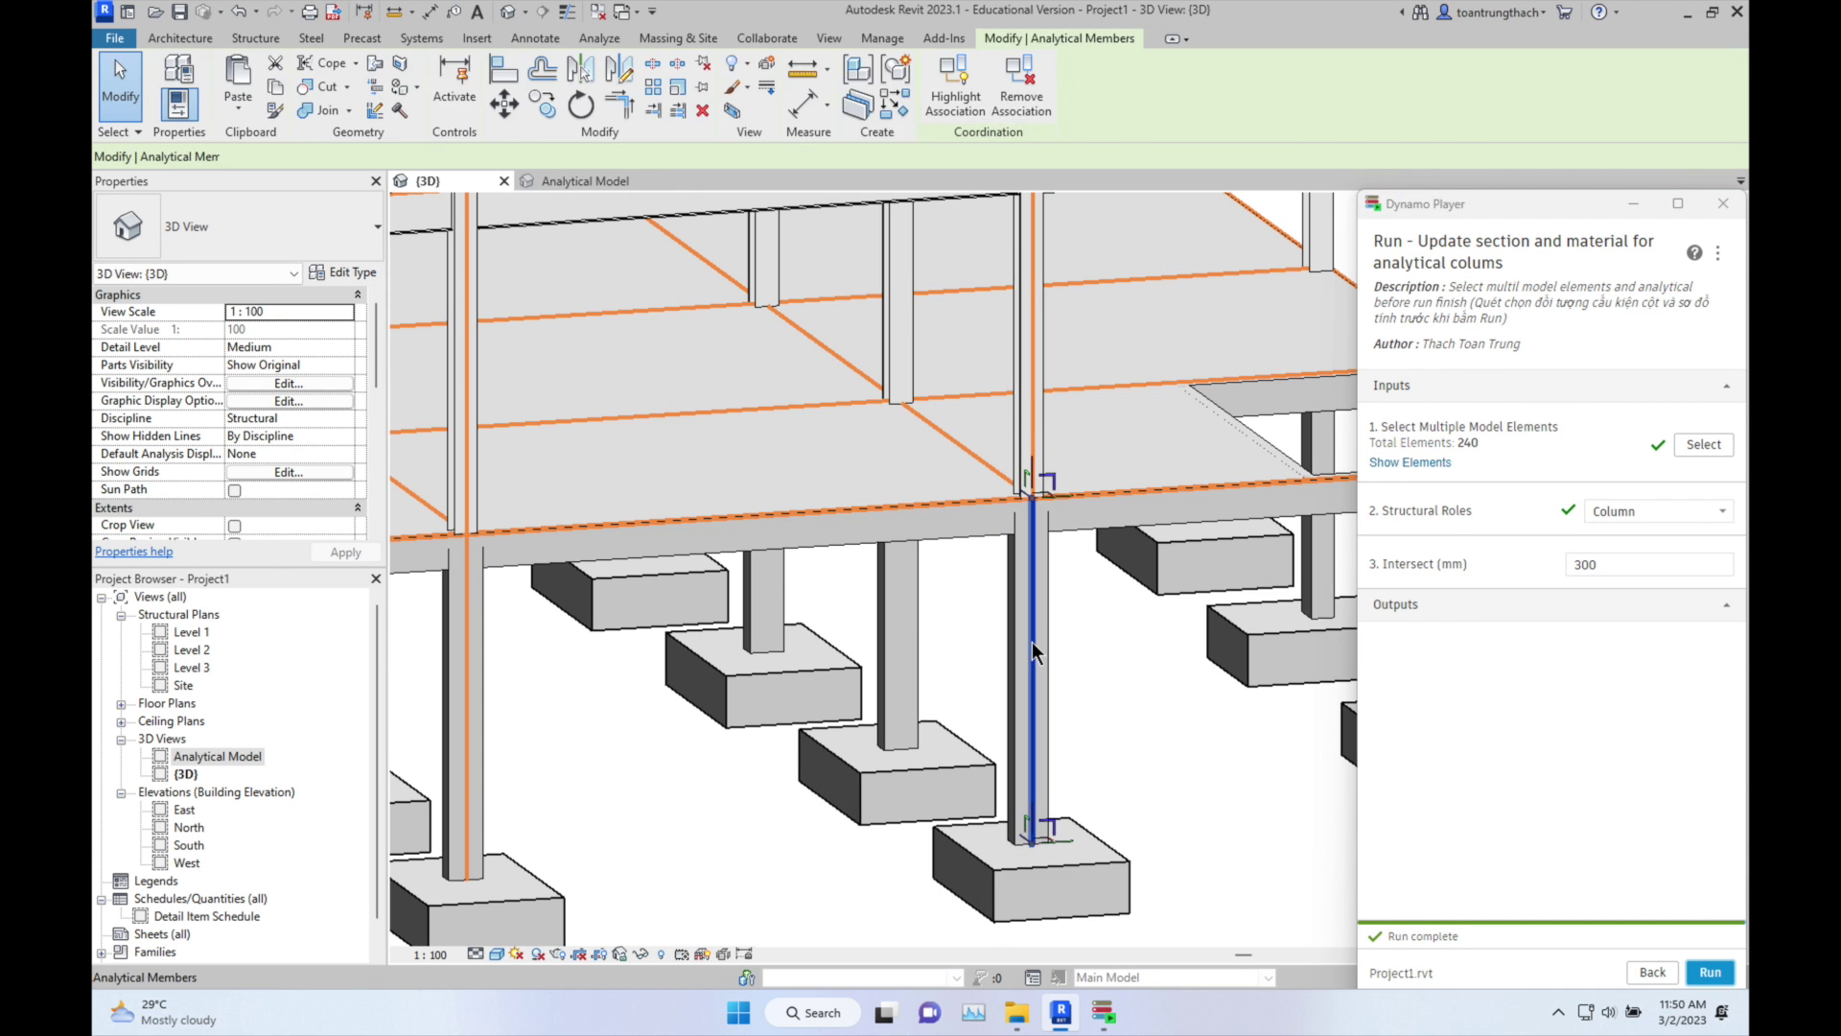
pyautogui.click(978, 103)
pyautogui.click(1096, 612)
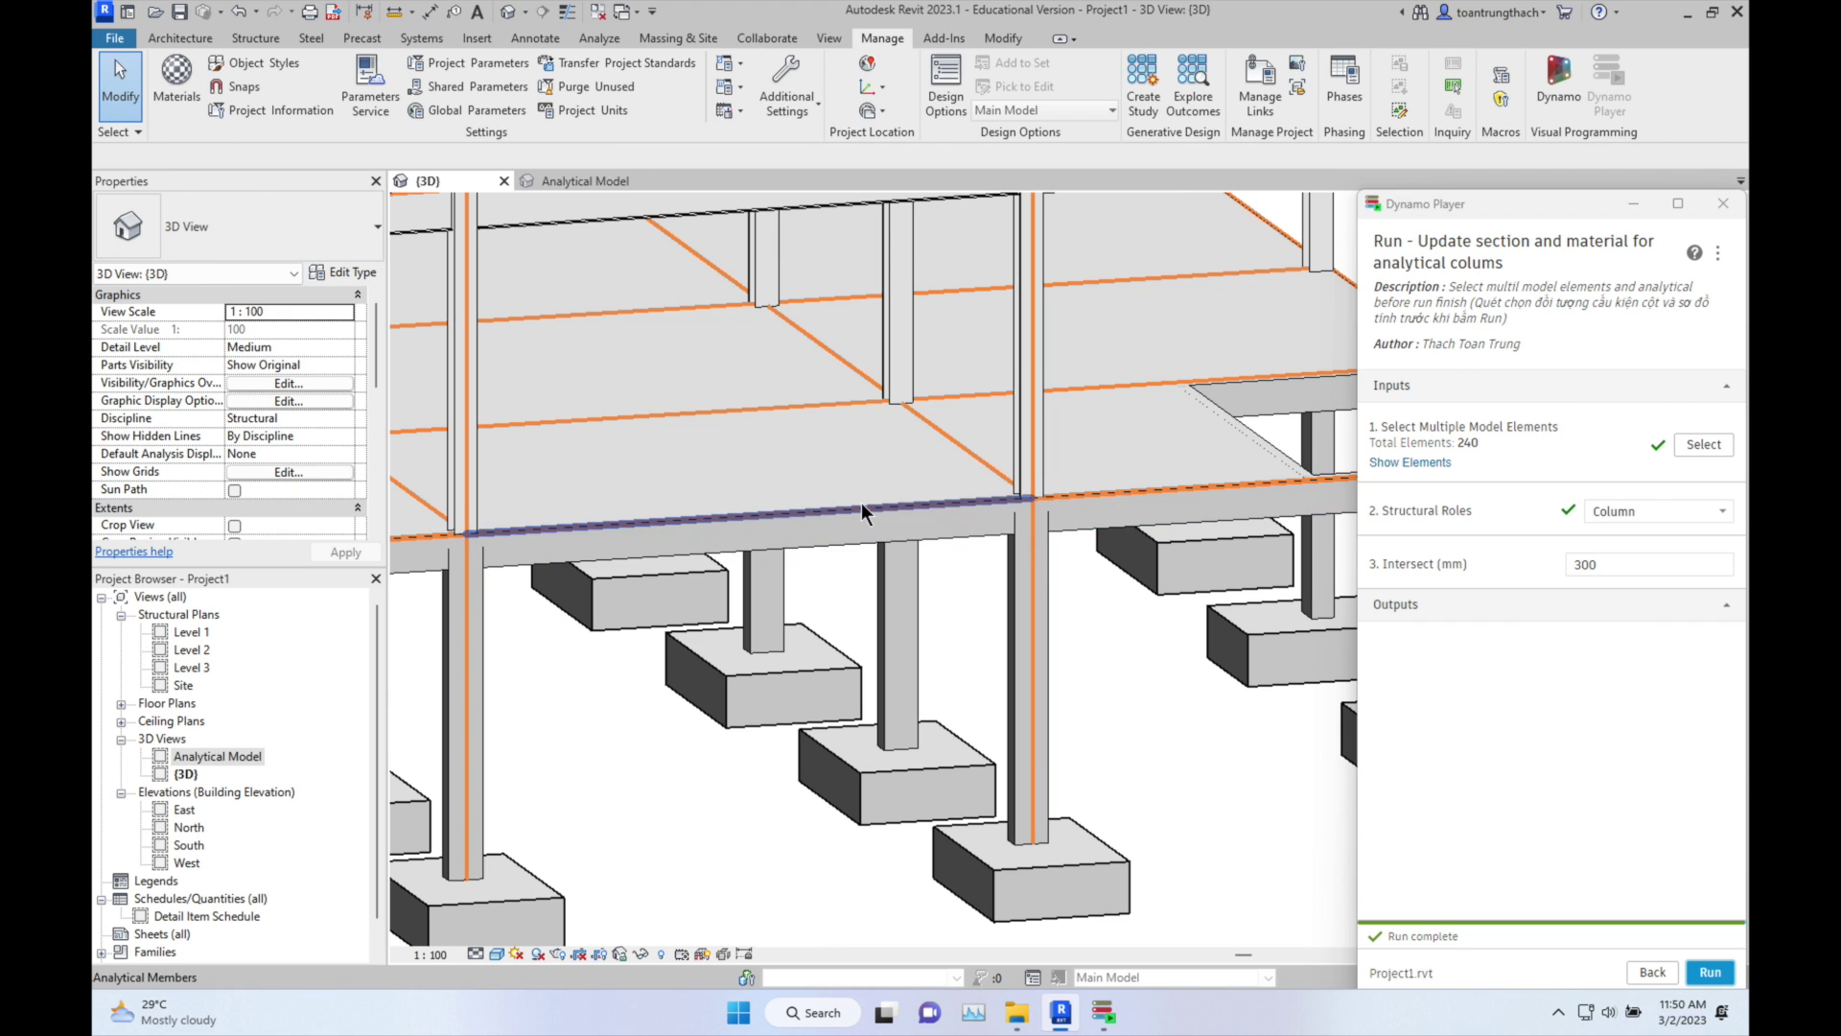
pyautogui.click(862, 503)
pyautogui.click(953, 93)
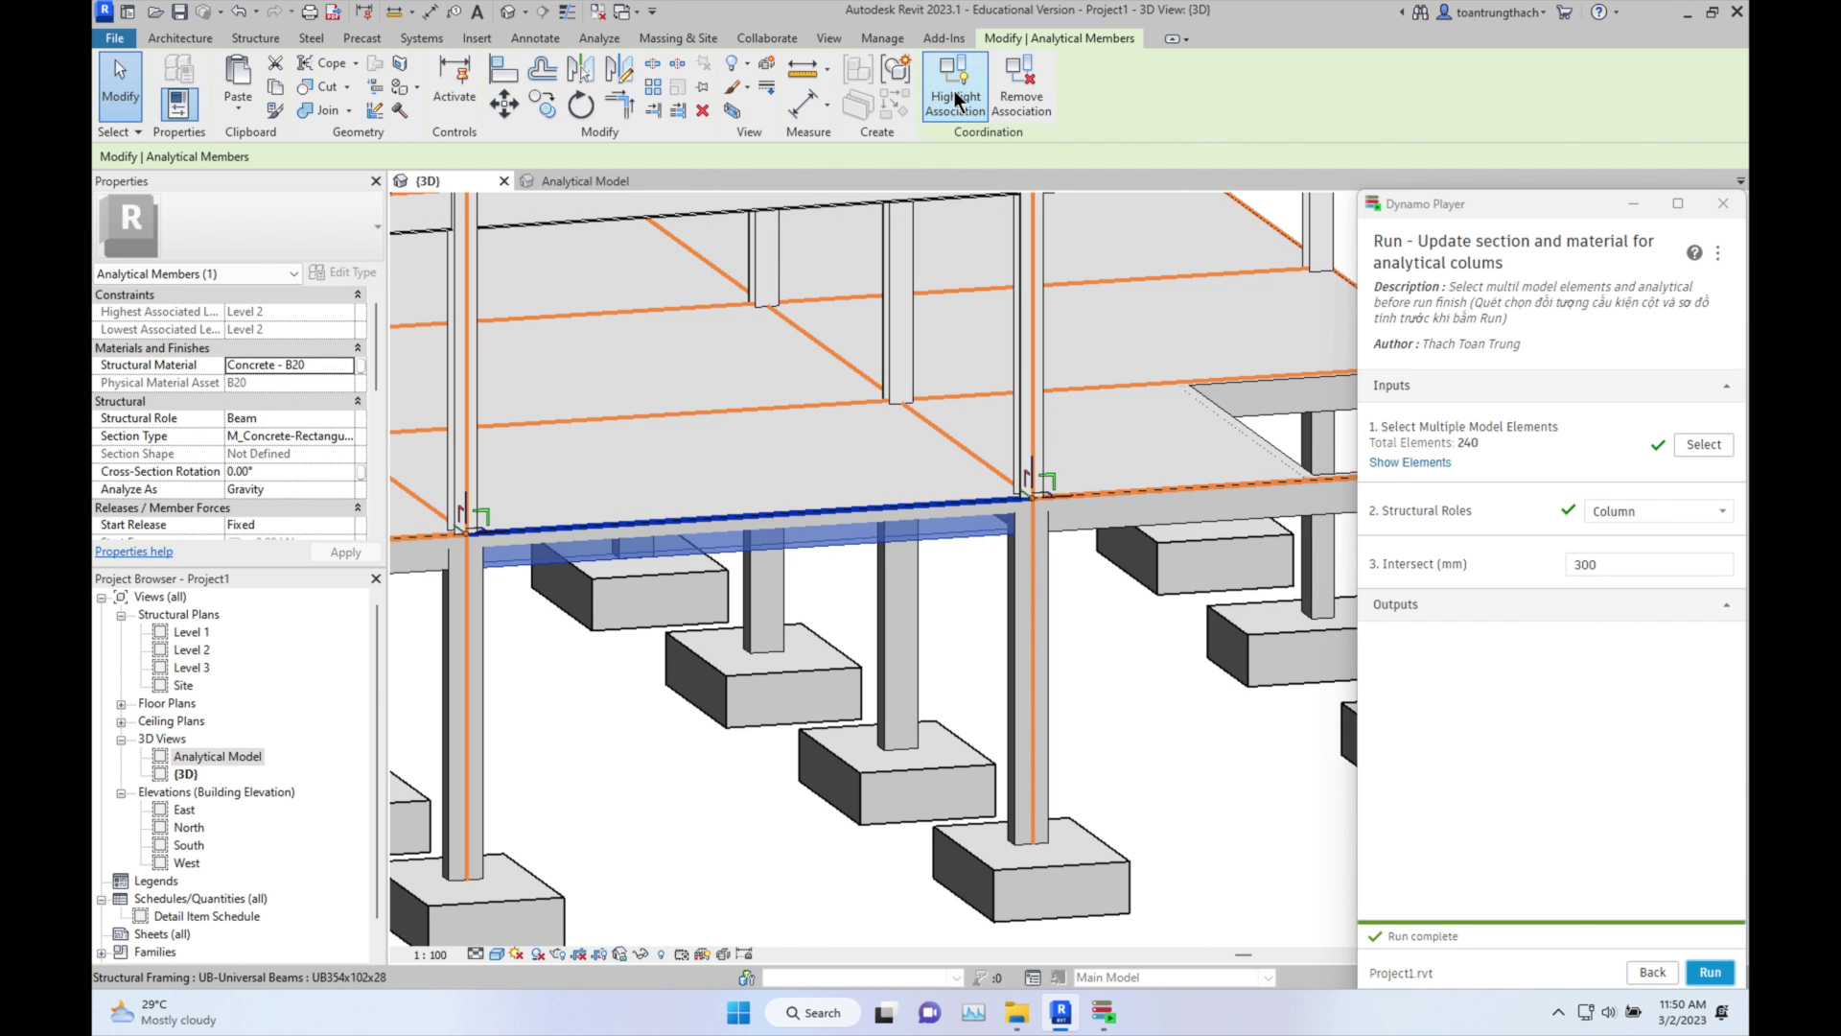
pyautogui.click(1109, 675)
pyautogui.scroll(-5, 1107, 675)
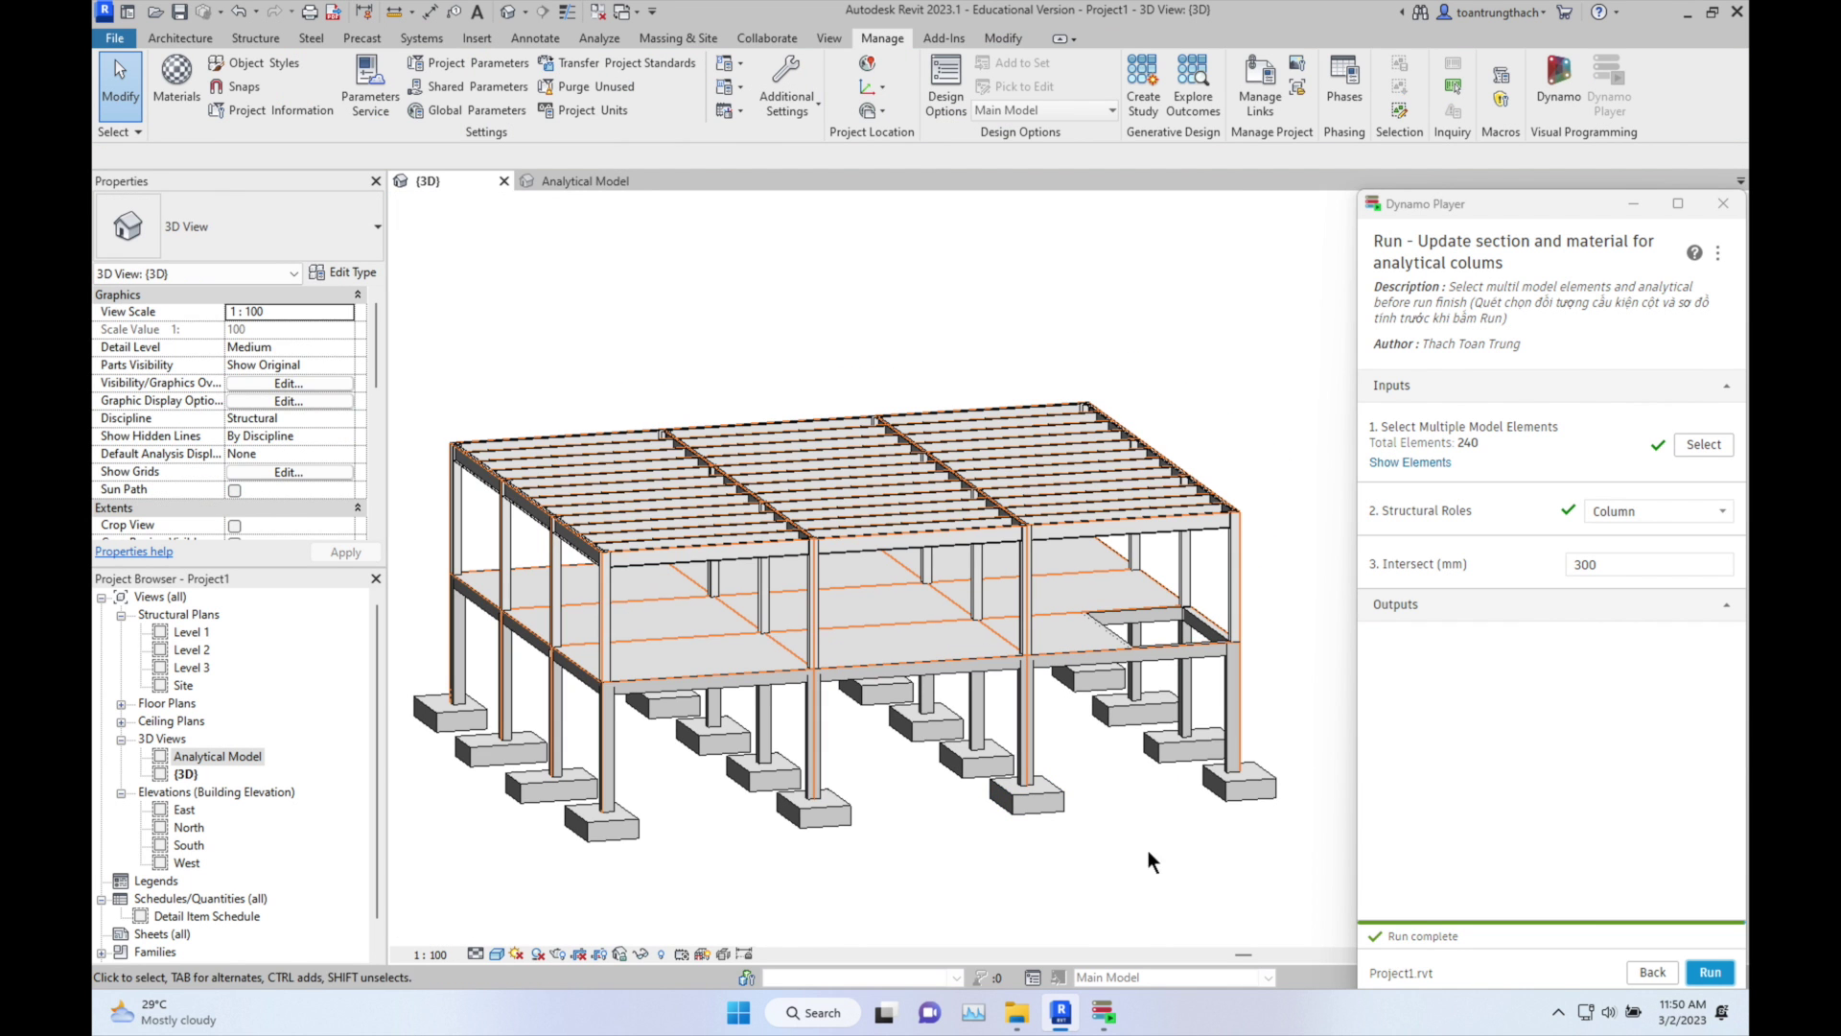
# Step: Duplicate the corner column's type as C400x500 with b 500 and h 400, then return to Dynamo's script list
pyautogui.click(1227, 710)
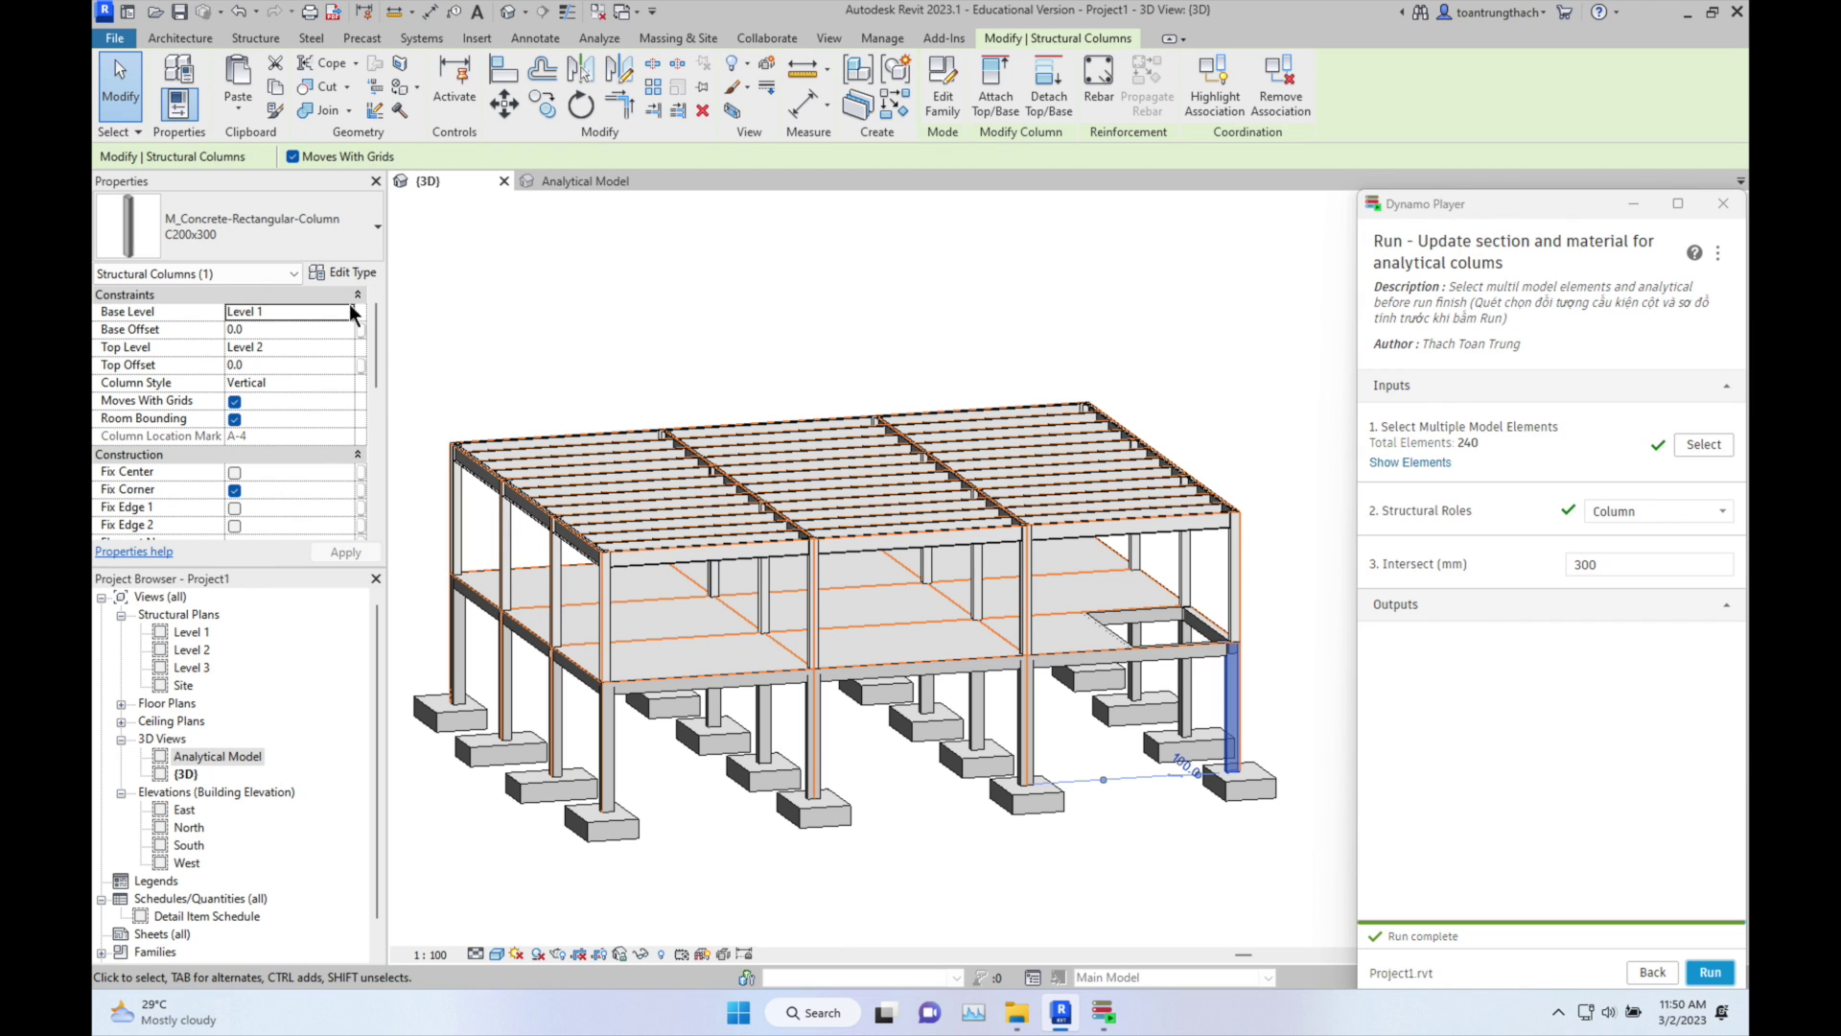
pyautogui.click(356, 275)
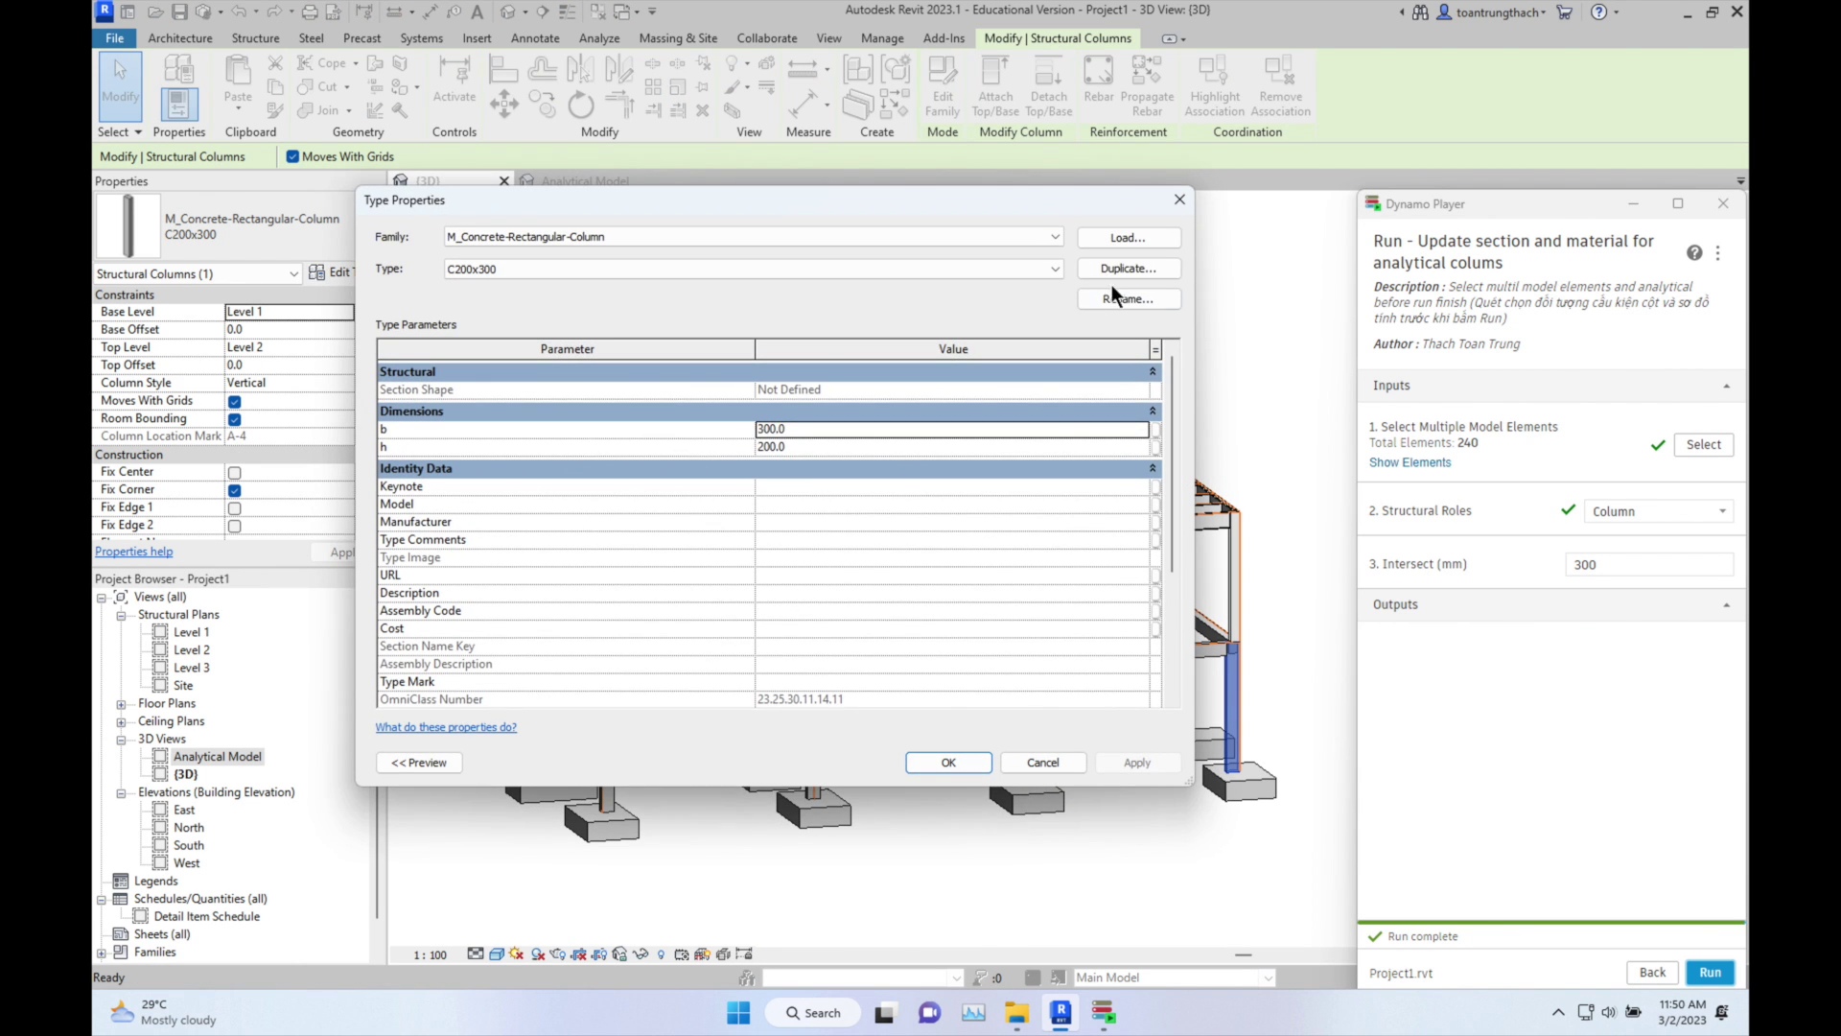
pyautogui.click(1119, 272)
pyautogui.write('C400x500')
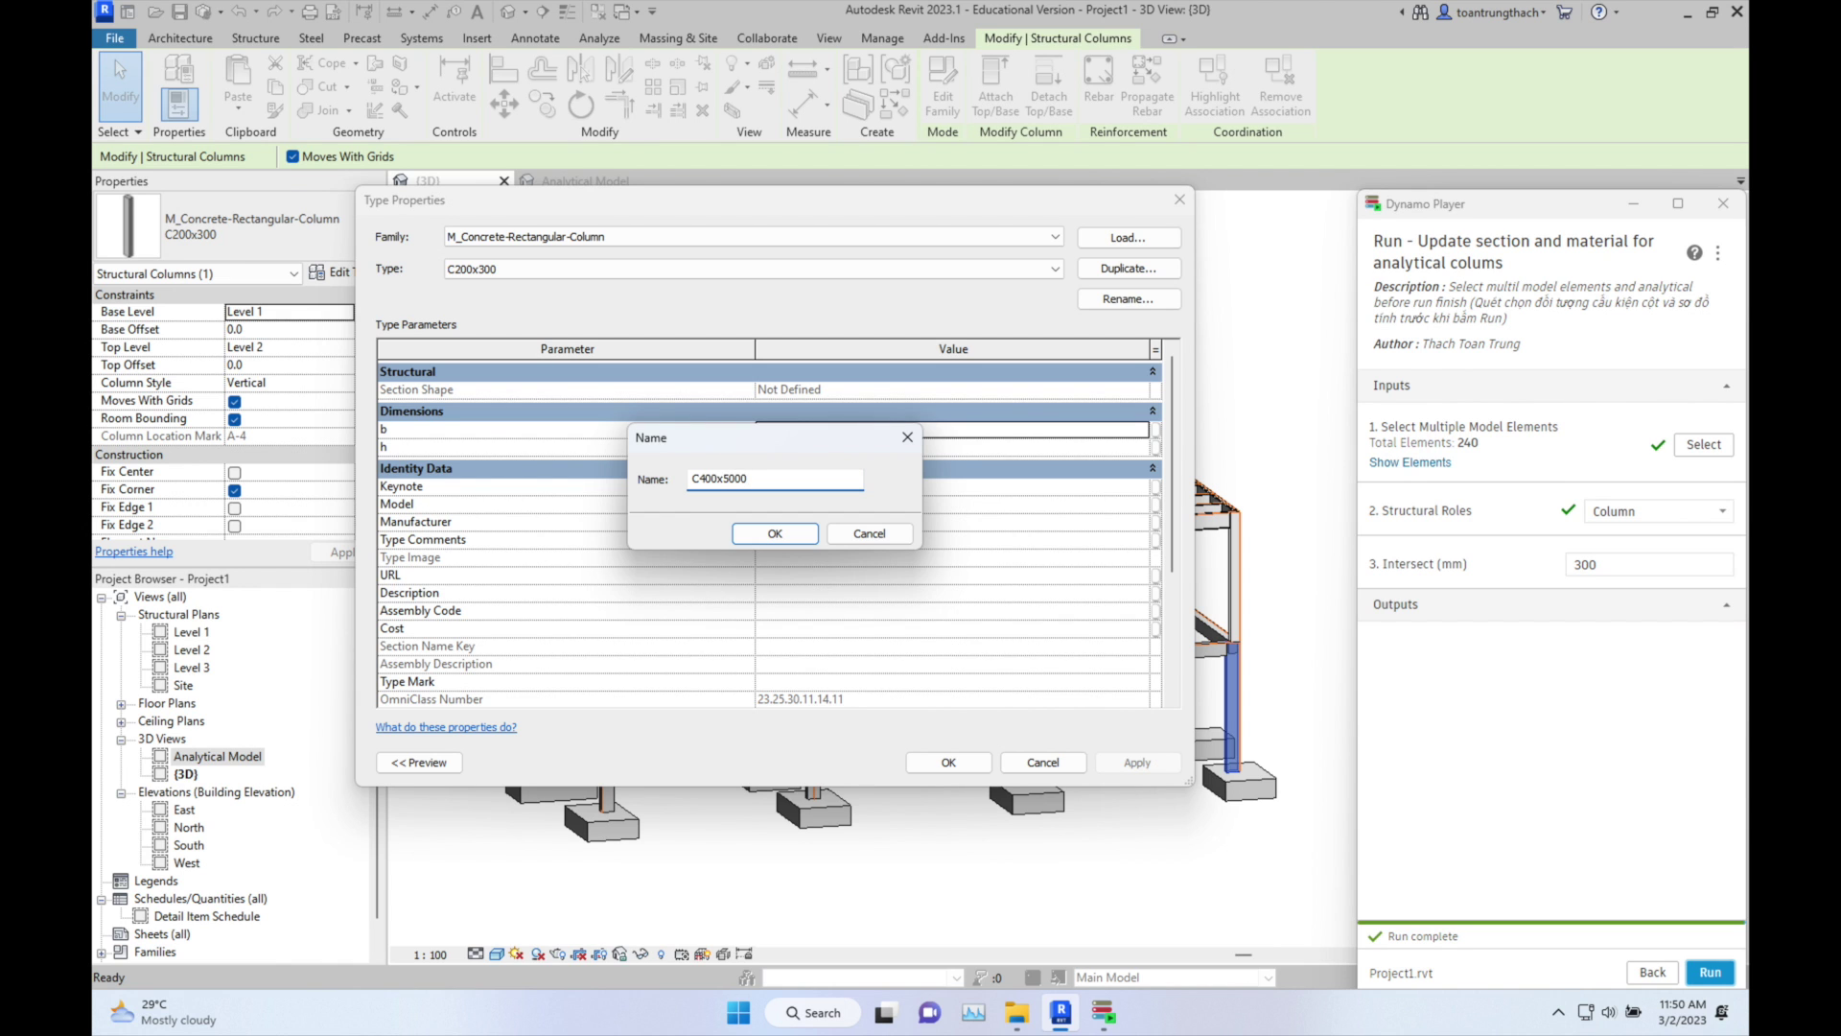
pyautogui.click(775, 534)
pyautogui.click(798, 430)
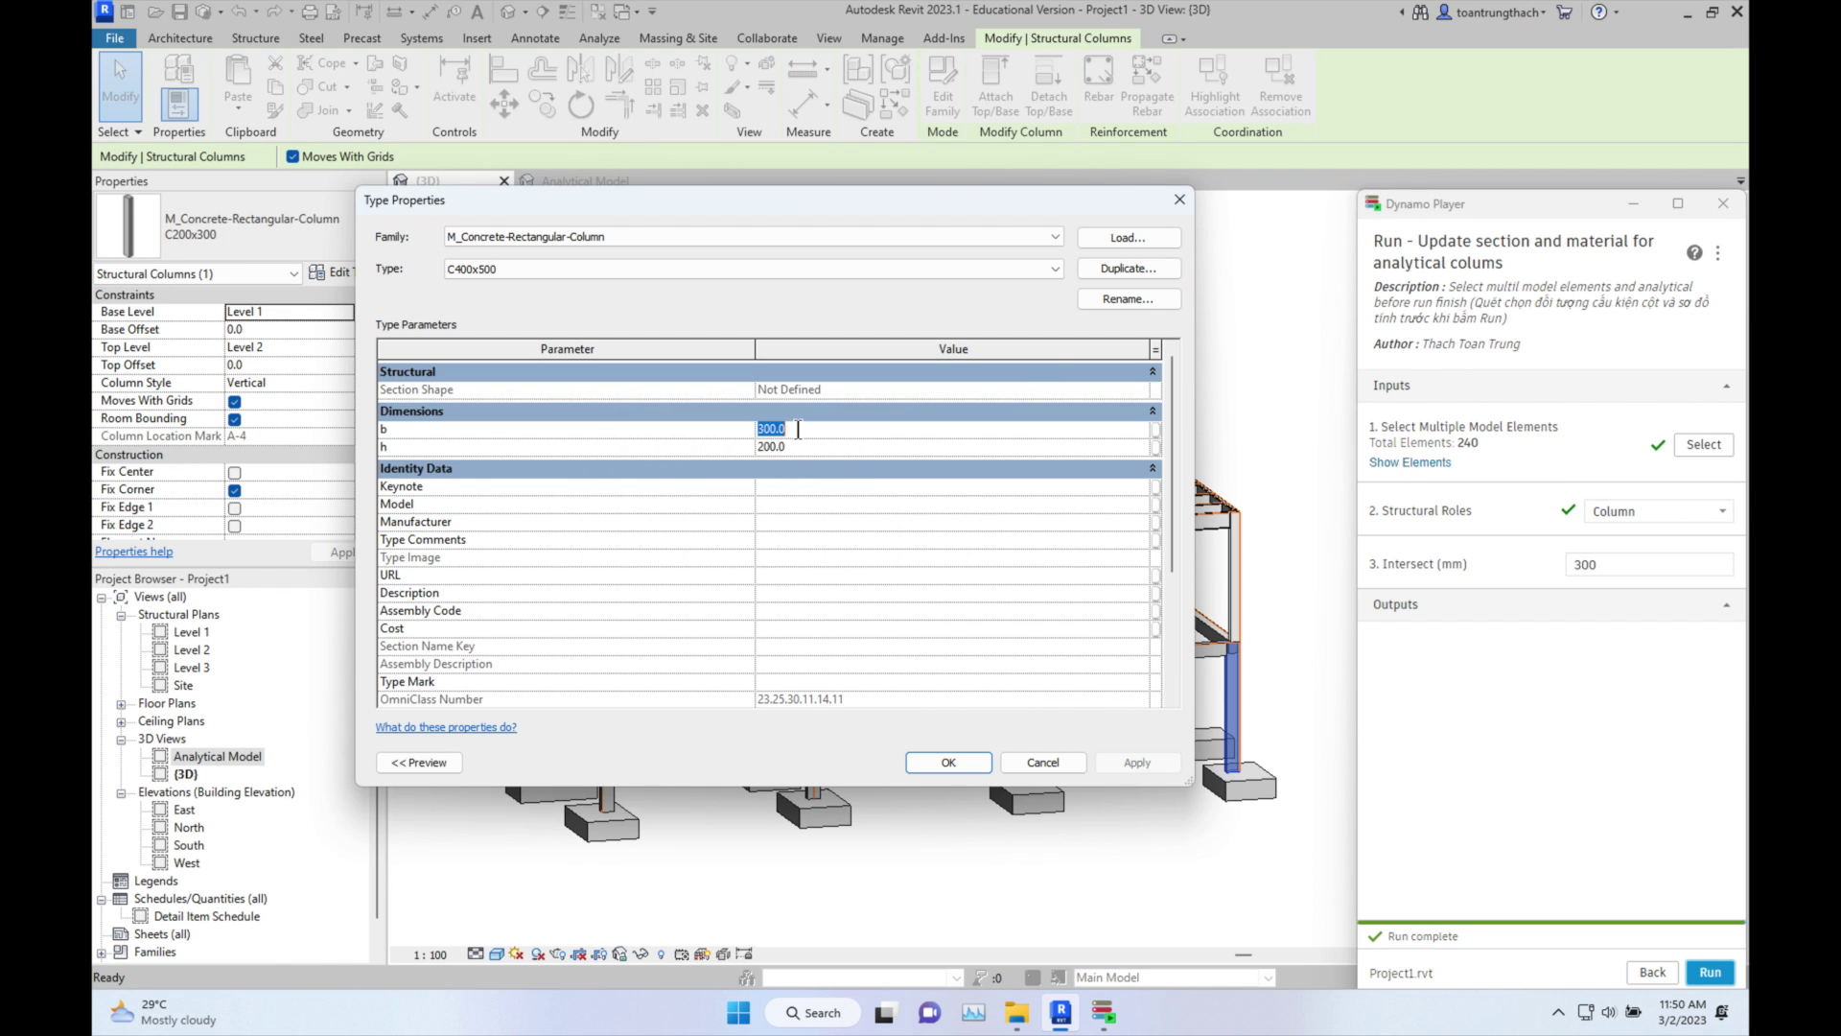
pyautogui.write('500')
pyautogui.click(803, 447)
pyautogui.write('400')
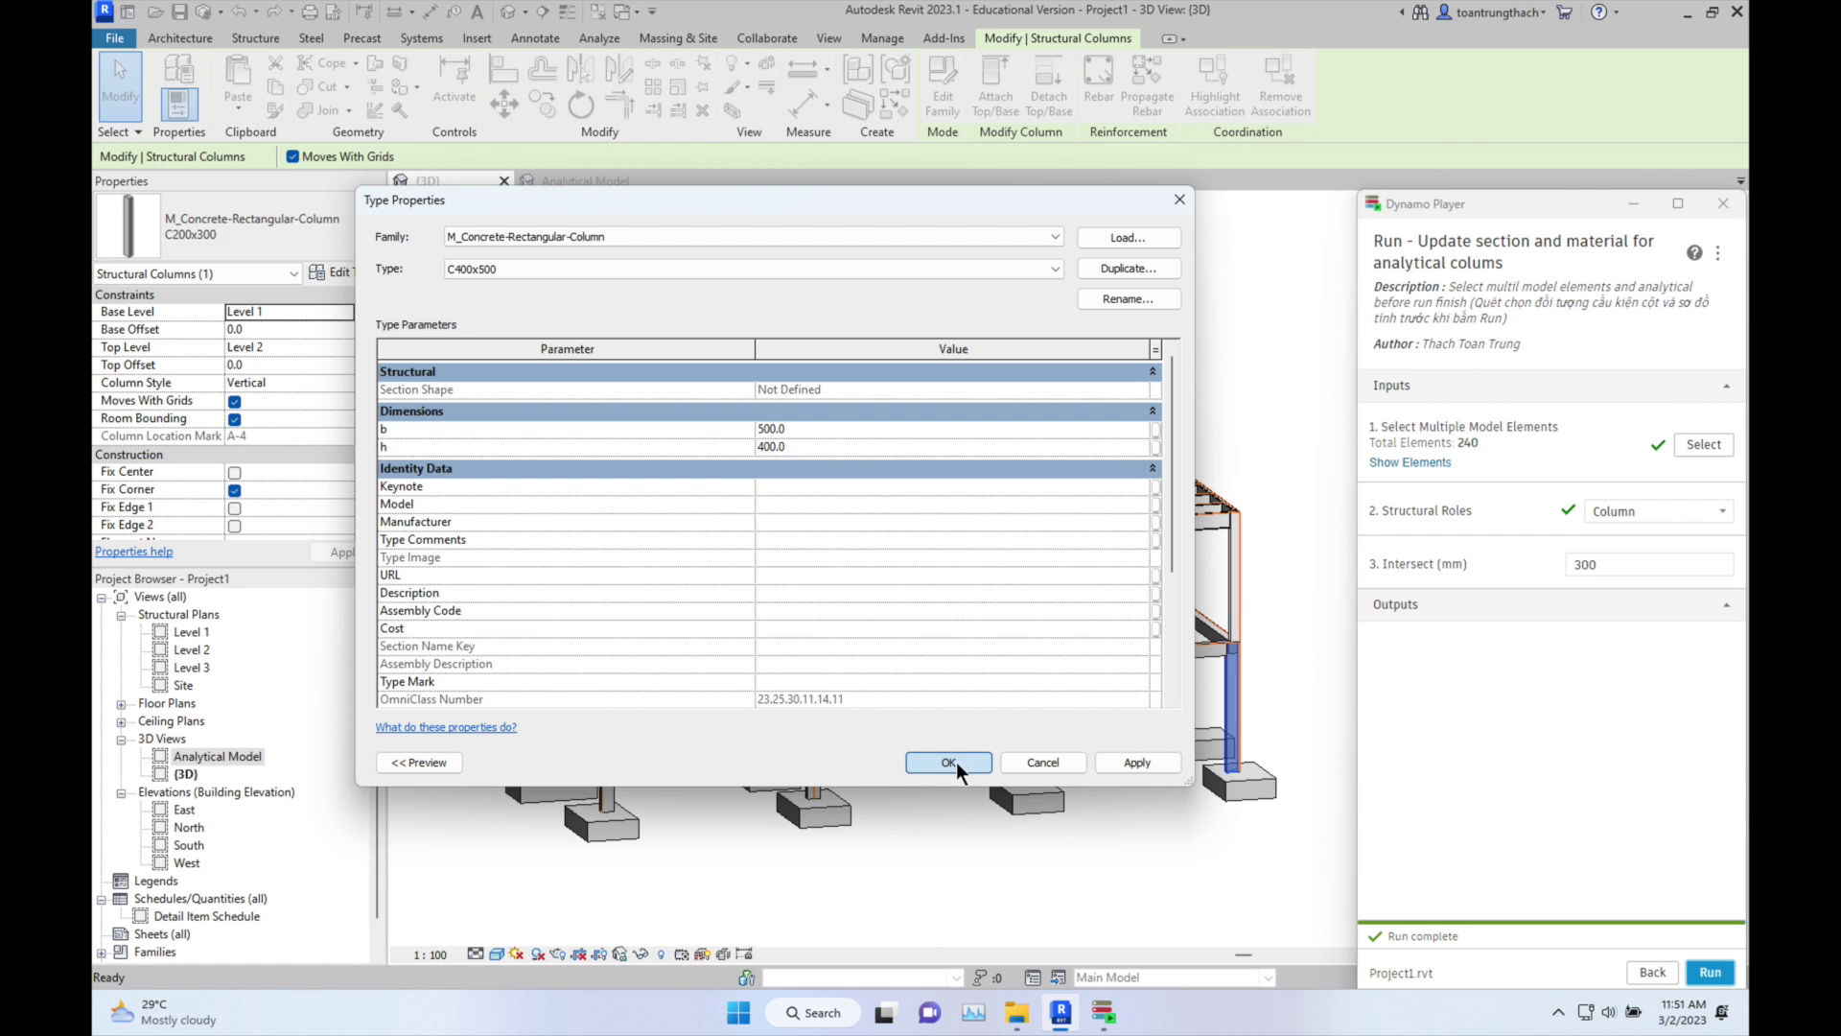
pyautogui.click(957, 762)
pyautogui.click(925, 869)
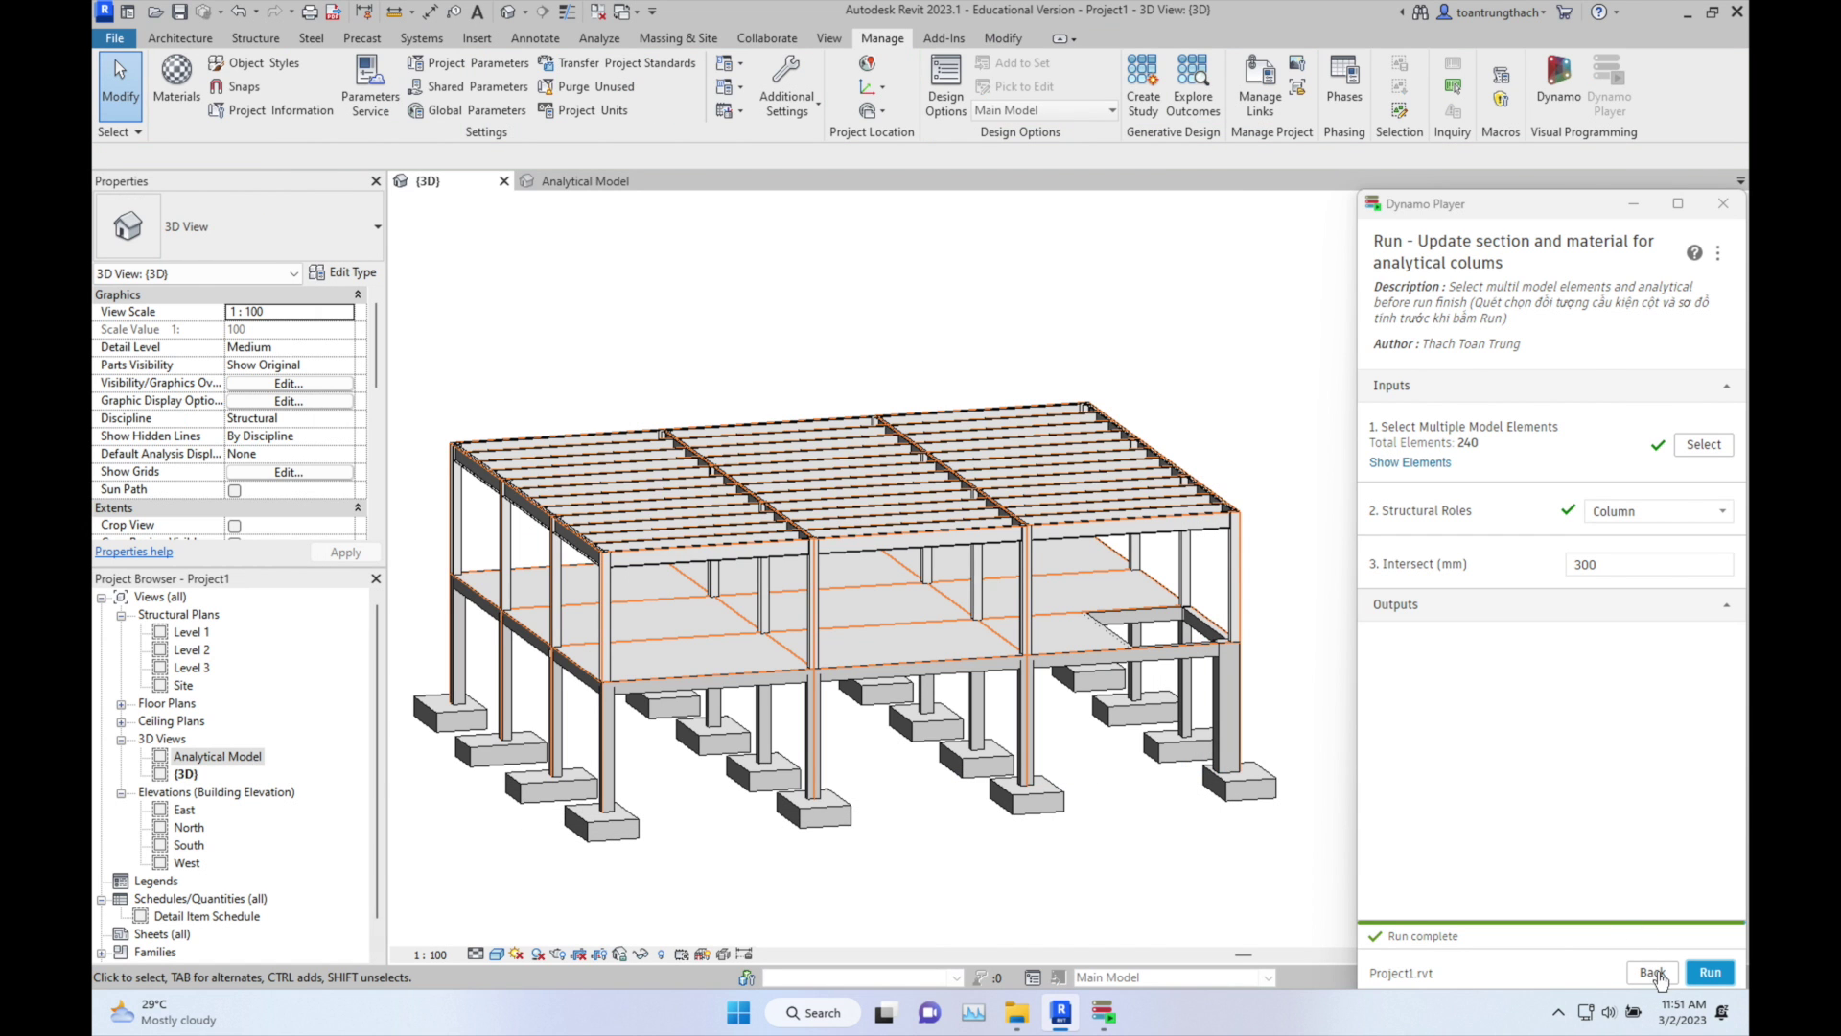
pyautogui.click(1652, 972)
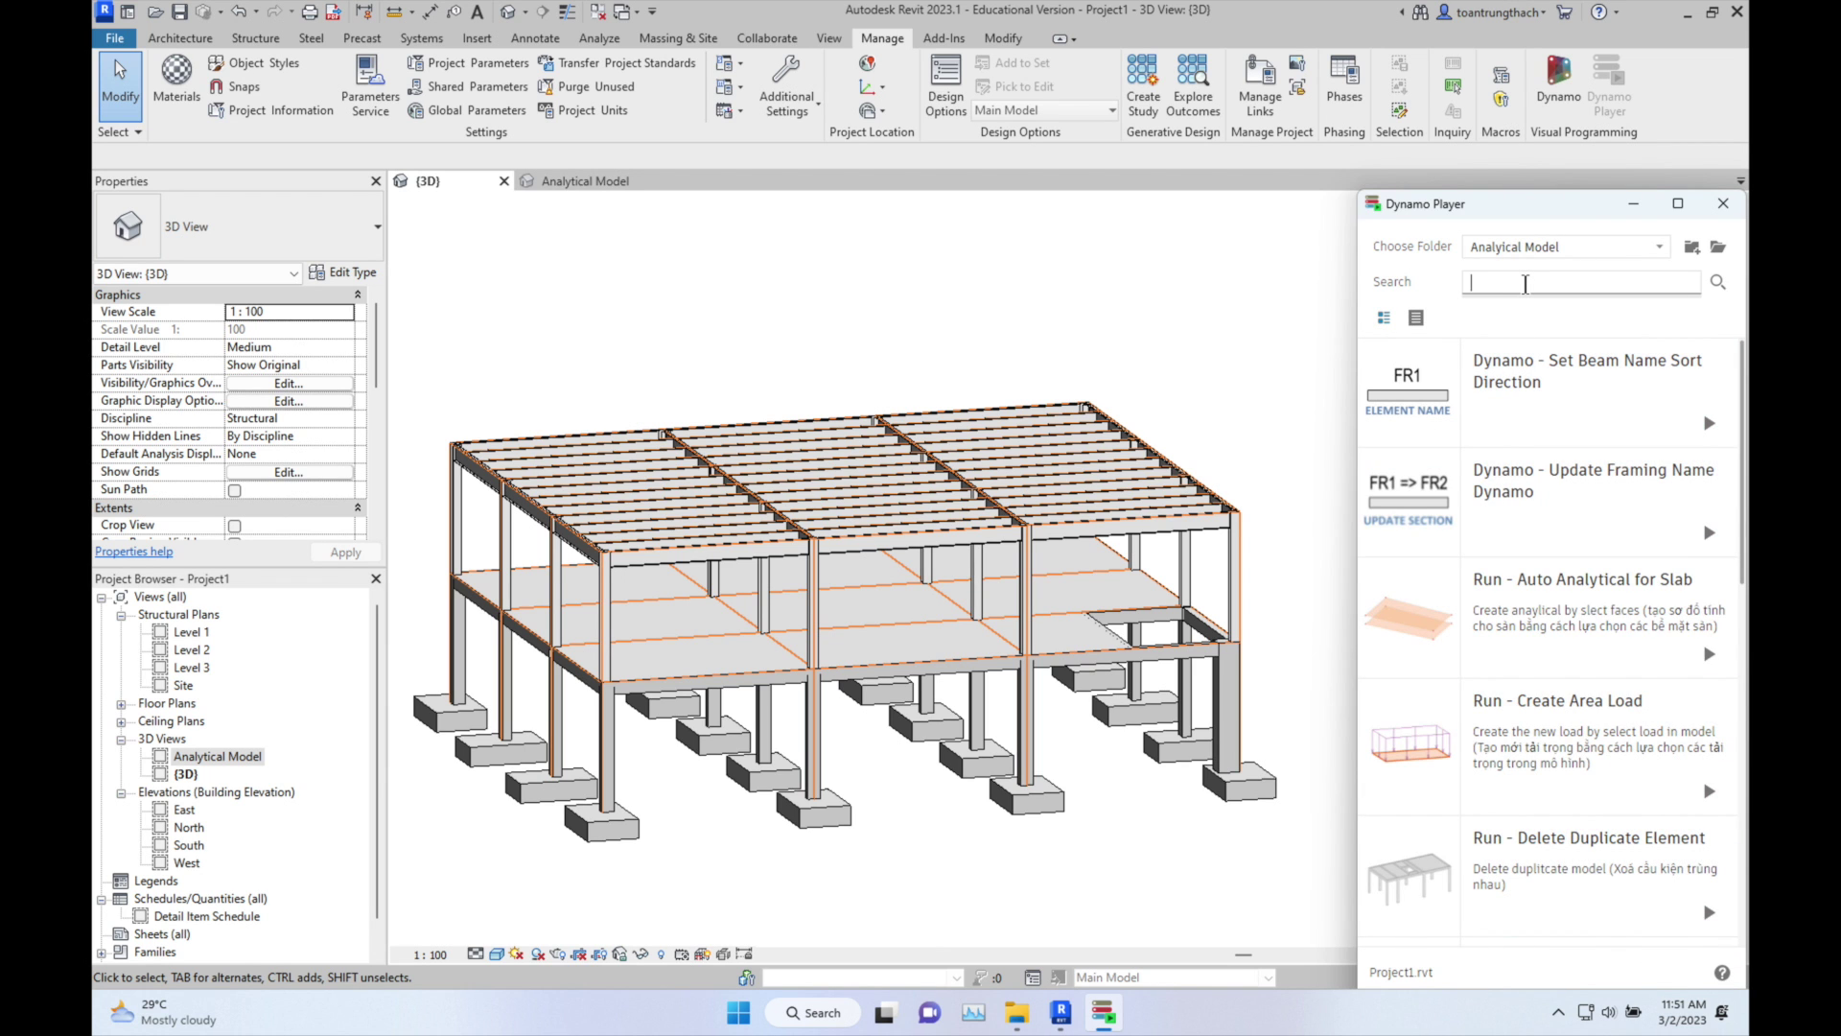
# Step: Find and run the 'Update Analysis Memeber section to Model' Dynamo script on Analytical Members
pyautogui.write('update')
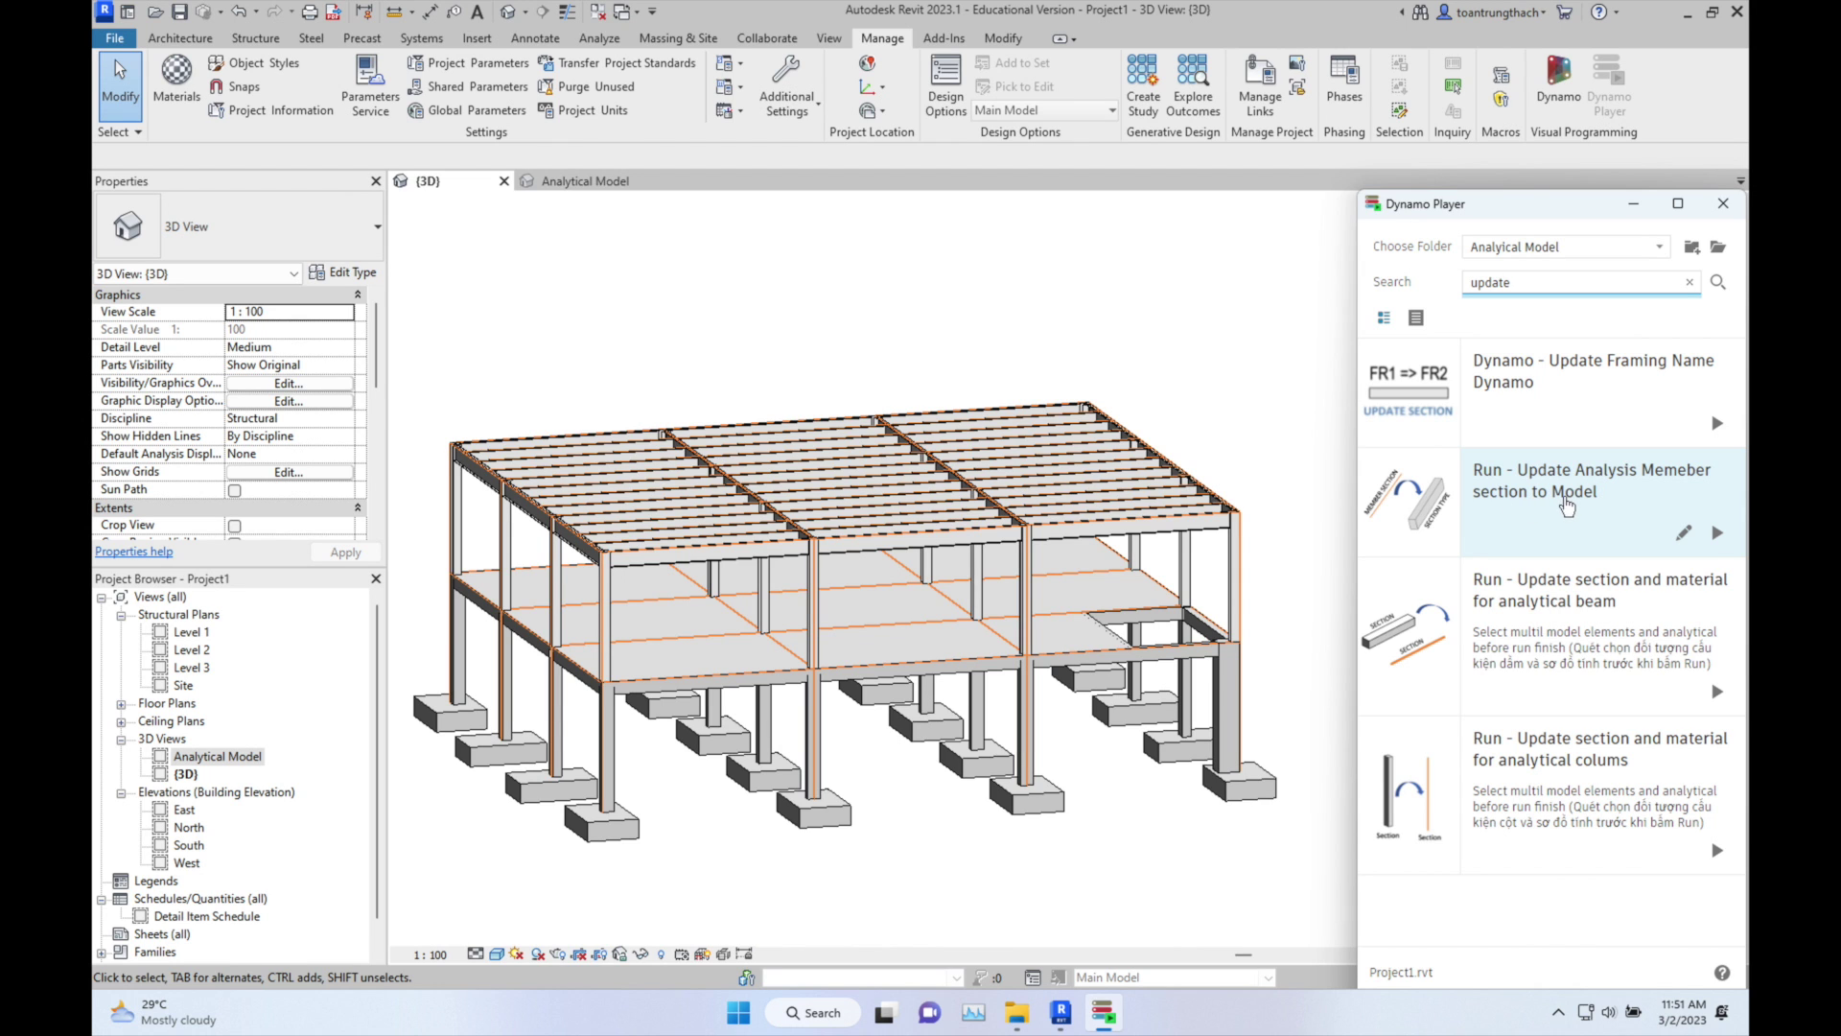
pyautogui.click(1437, 506)
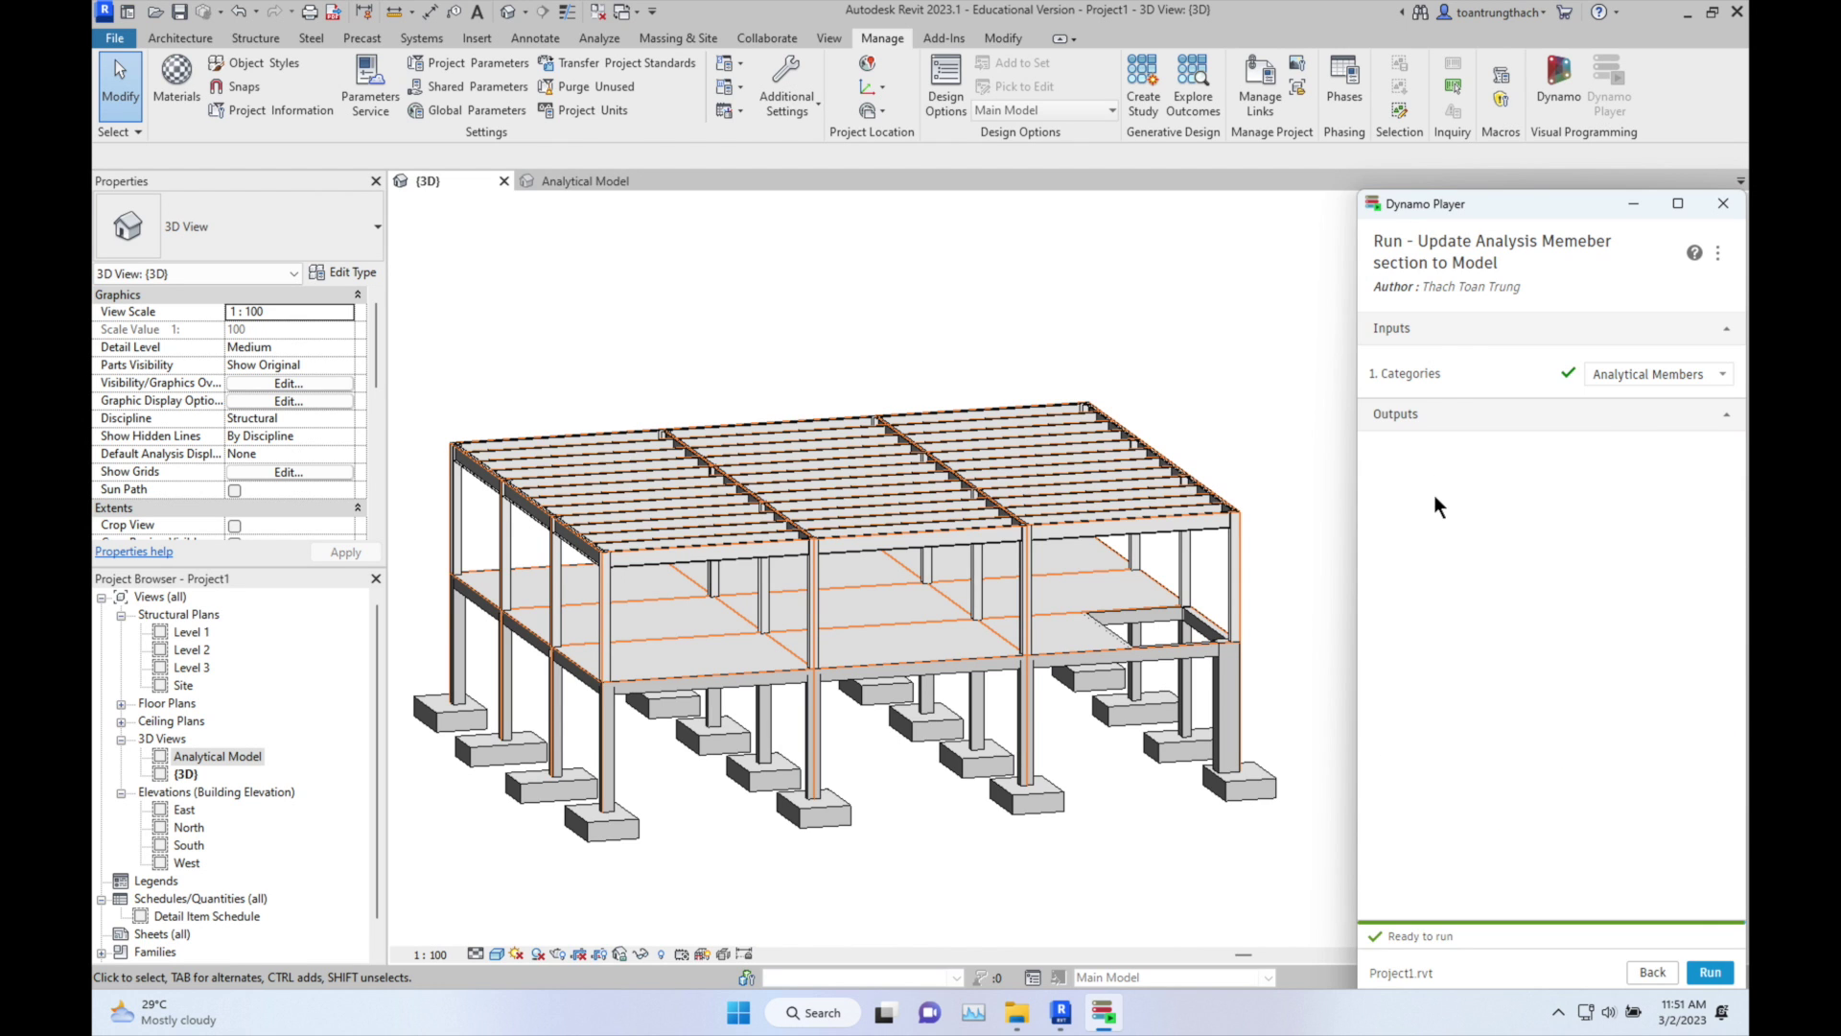
pyautogui.click(1707, 972)
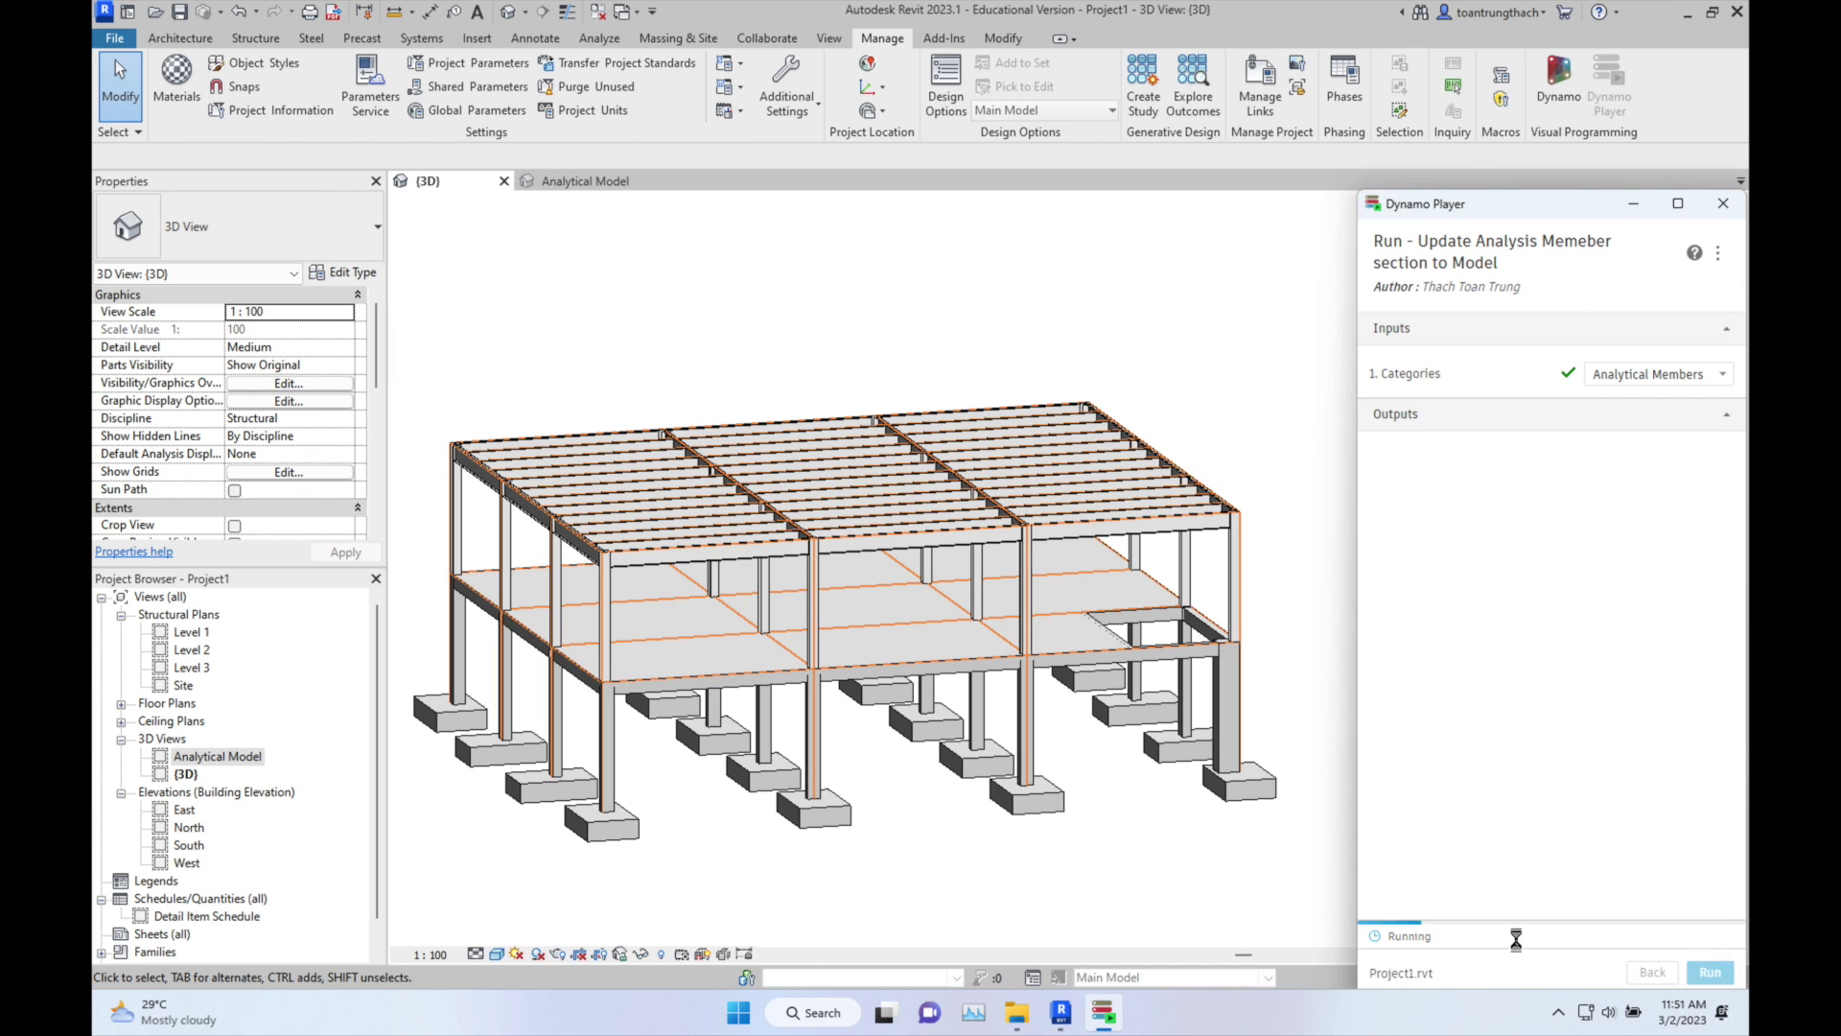
pyautogui.click(1290, 906)
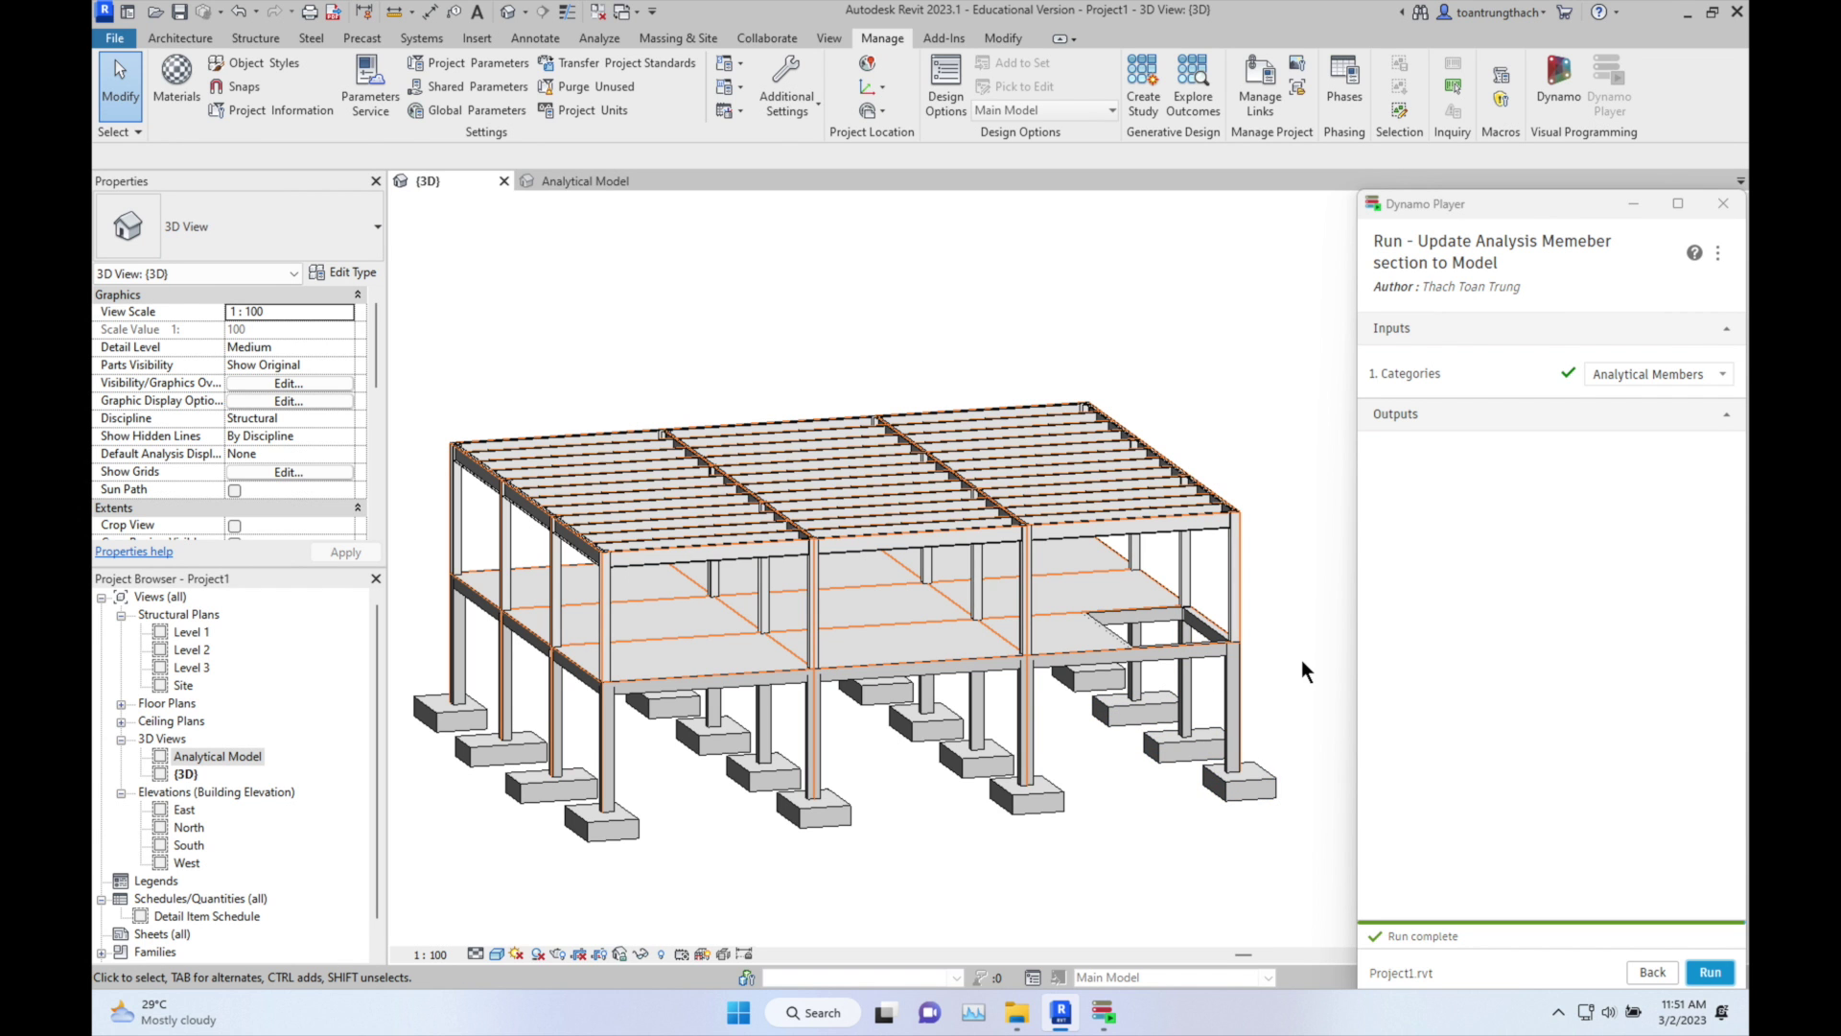
# Step: Set the corner column's analytical member to C400x500 and rerun the section update script
pyautogui.scroll(4, 1239, 675)
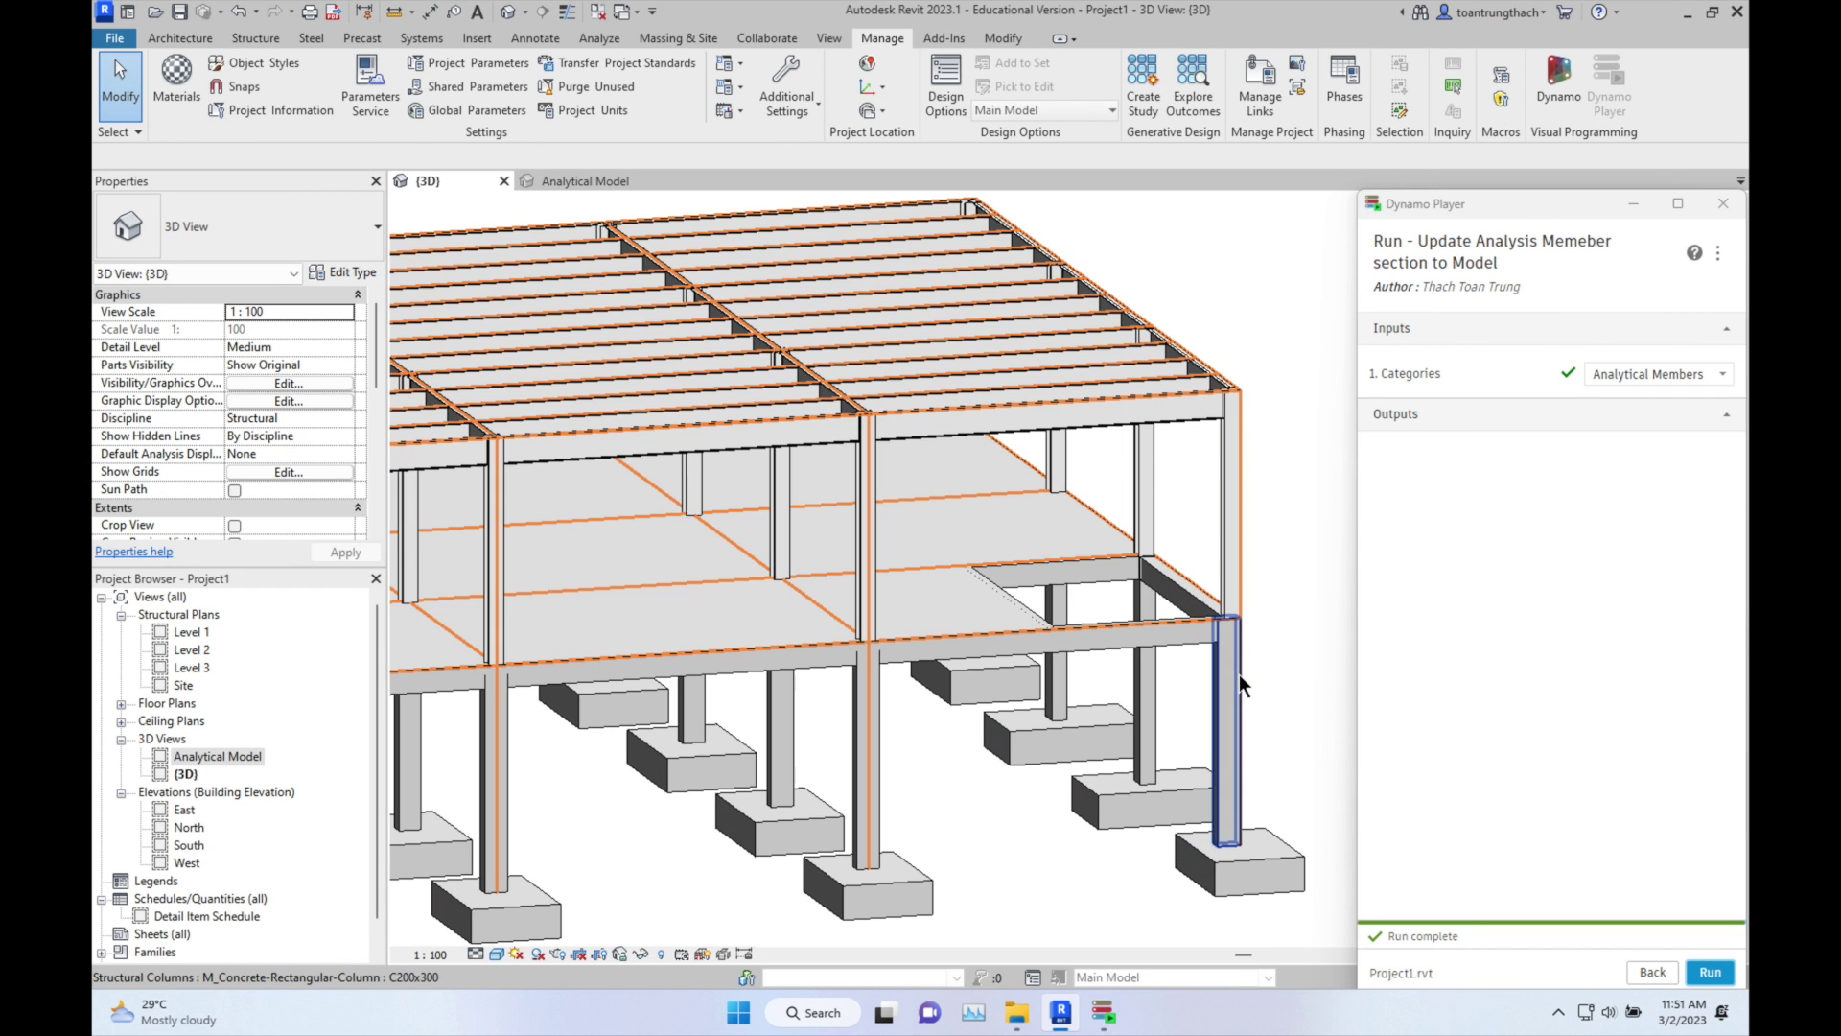
pyautogui.click(1238, 673)
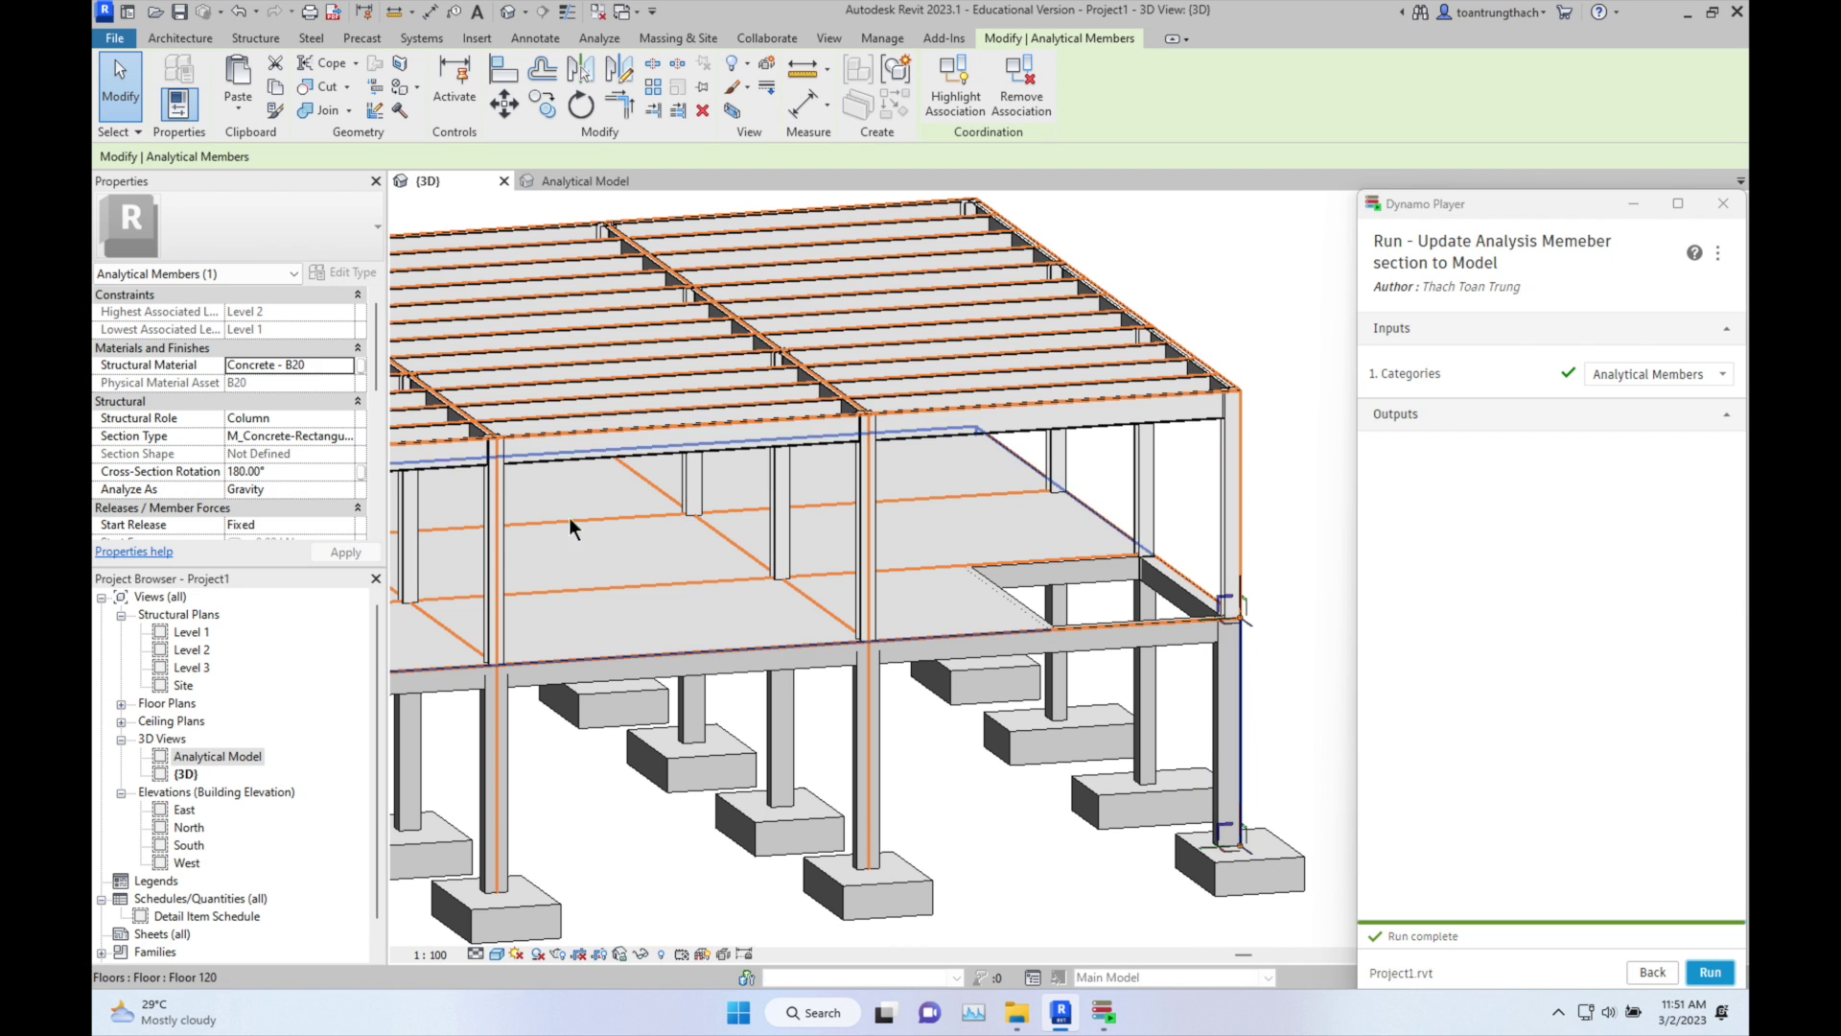
pyautogui.click(342, 439)
pyautogui.click(344, 438)
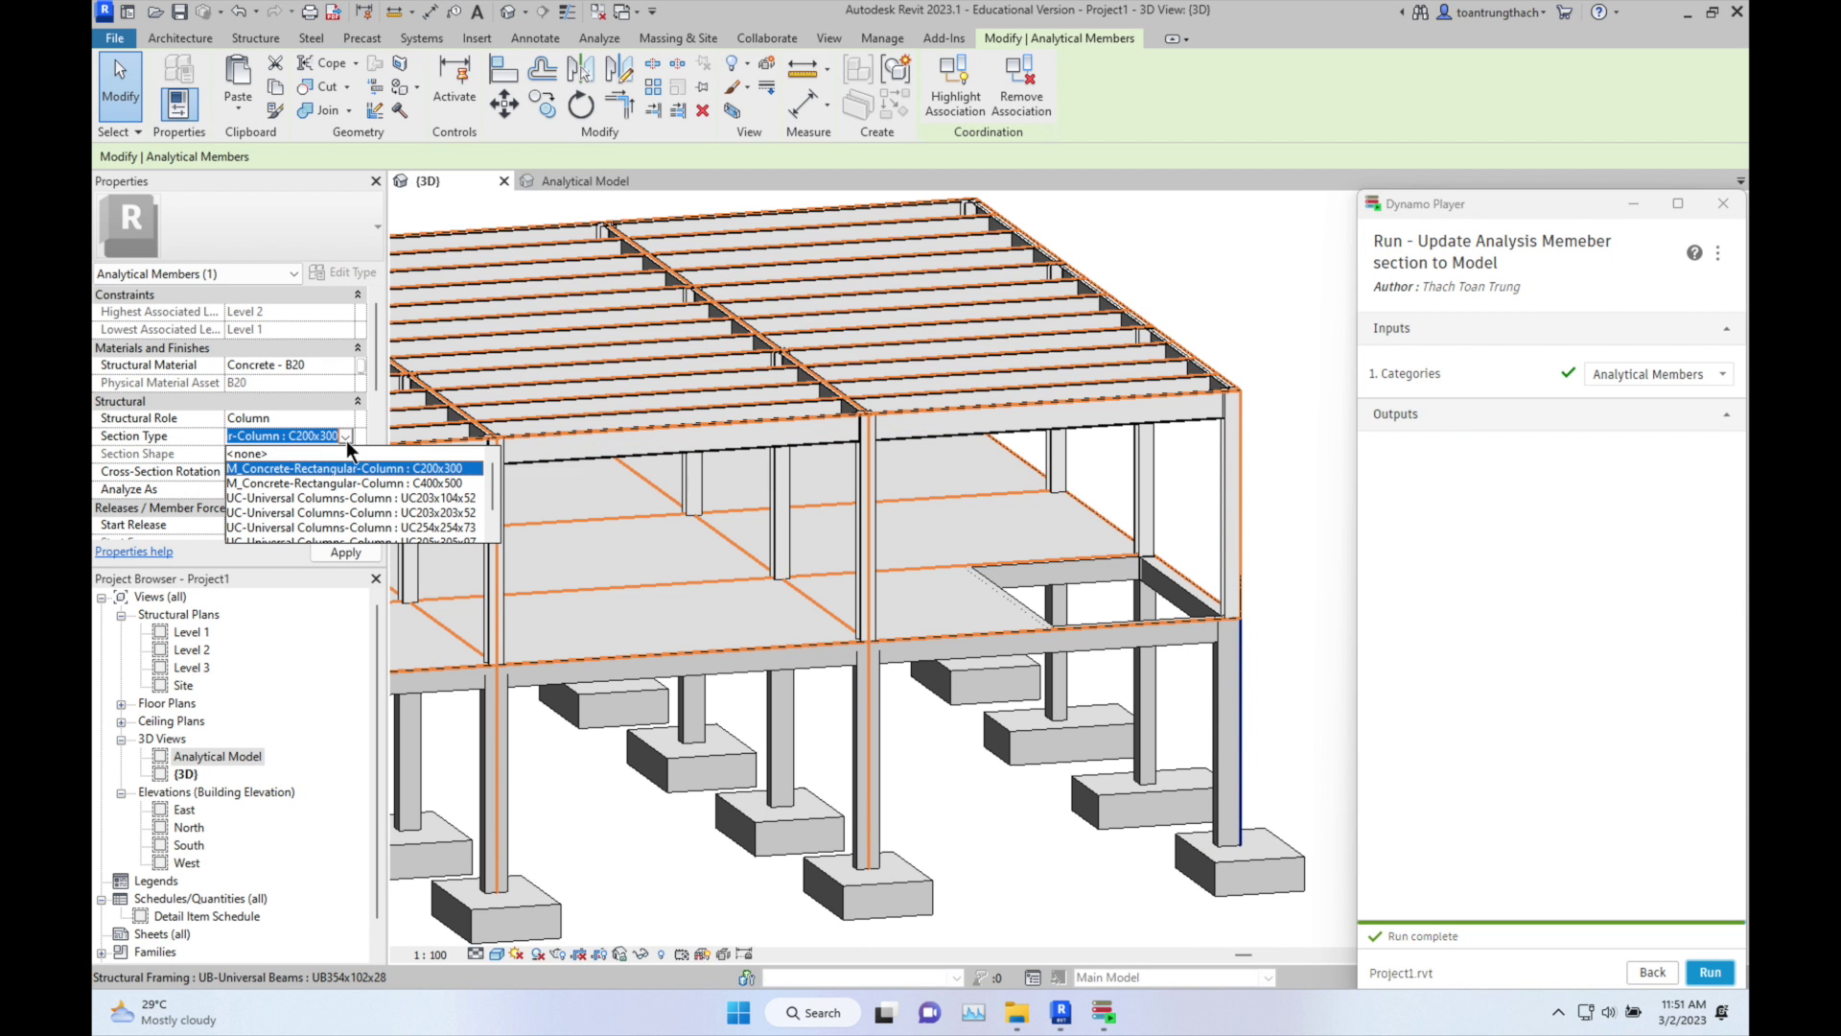
pyautogui.click(440, 482)
pyautogui.press('Escape')
pyautogui.scroll(-6, 1033, 844)
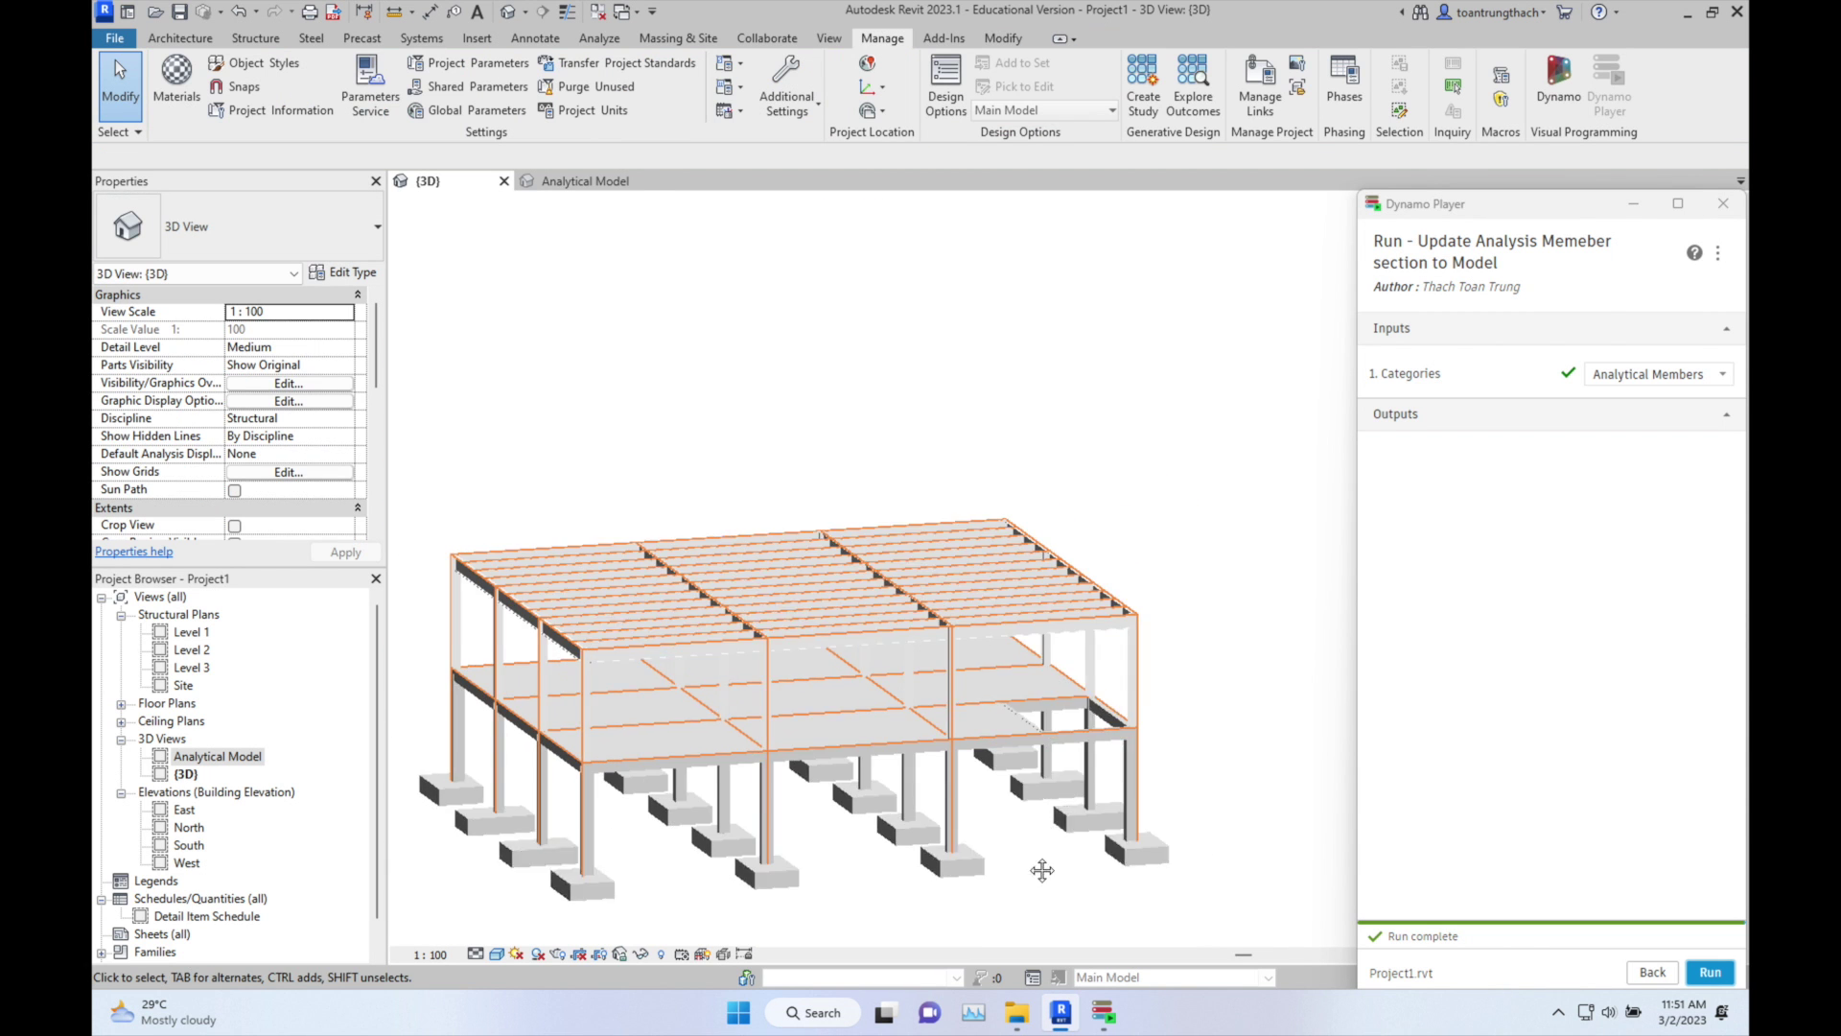
pyautogui.click(1708, 974)
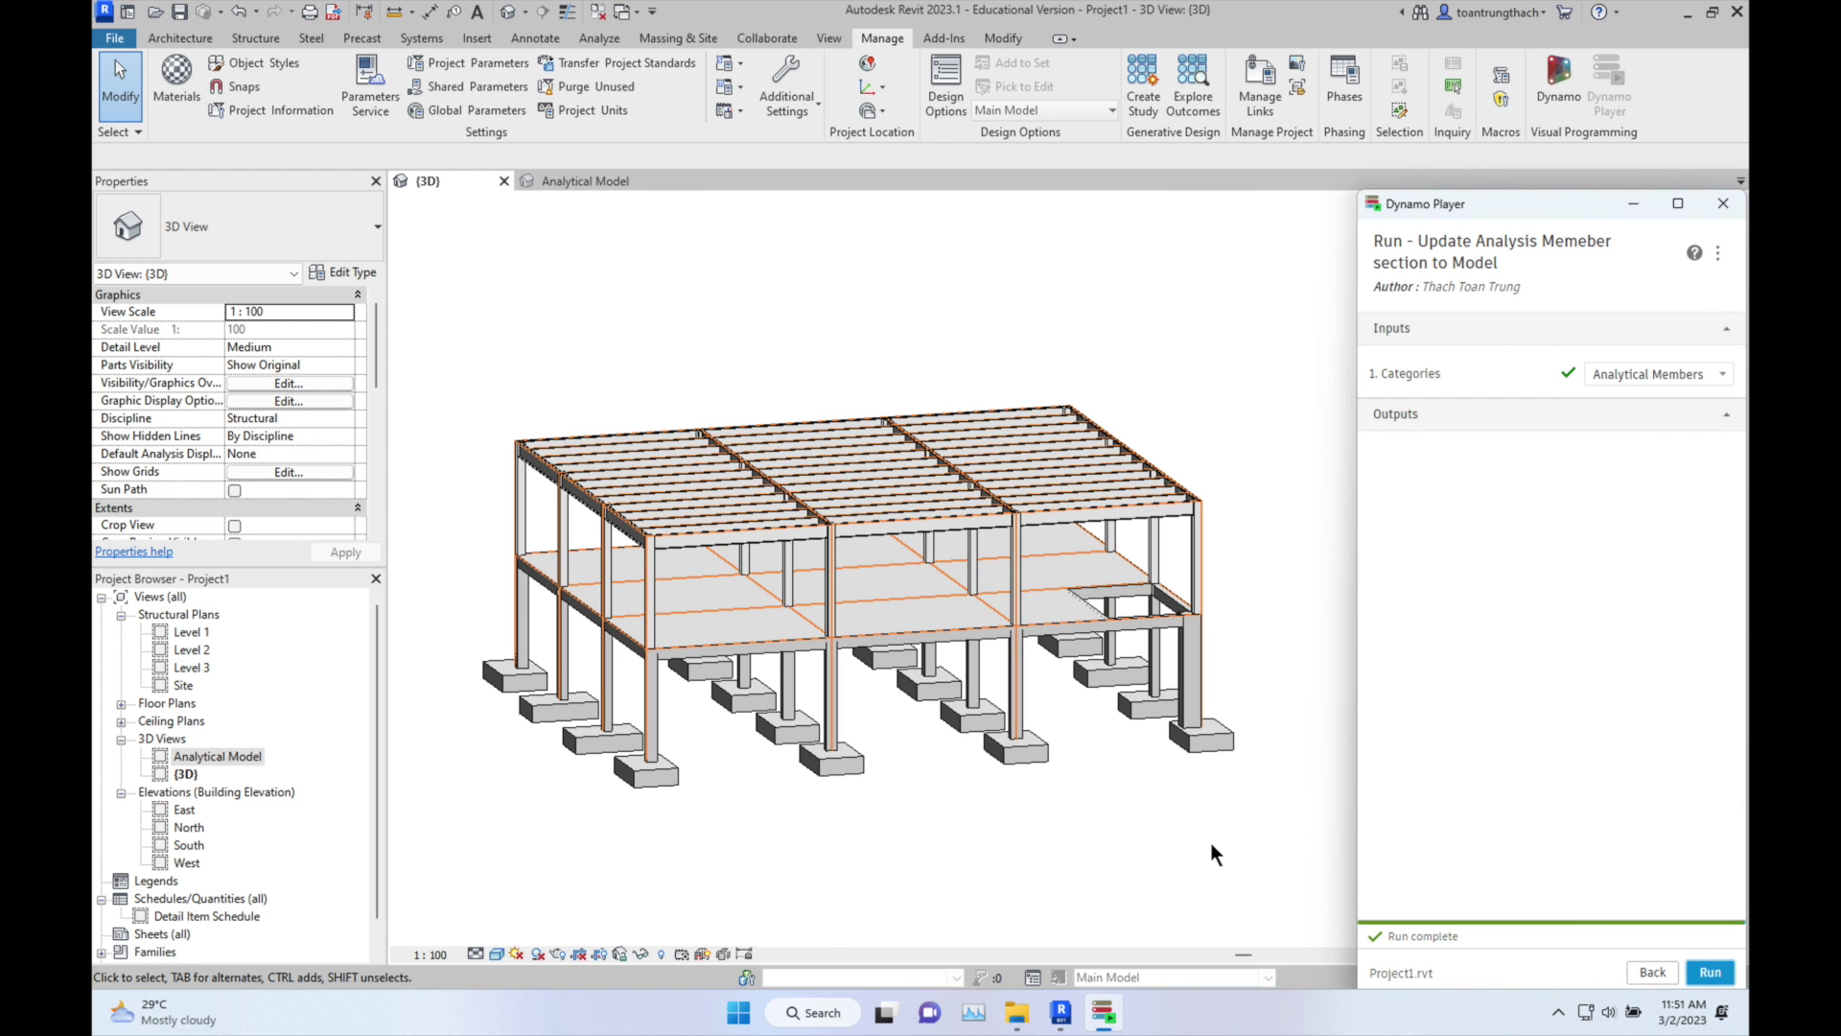
# Step: Check the updated corner column, then zoom out and orbit to a corner-on view
pyautogui.scroll(4, 1189, 671)
pyautogui.click(1189, 647)
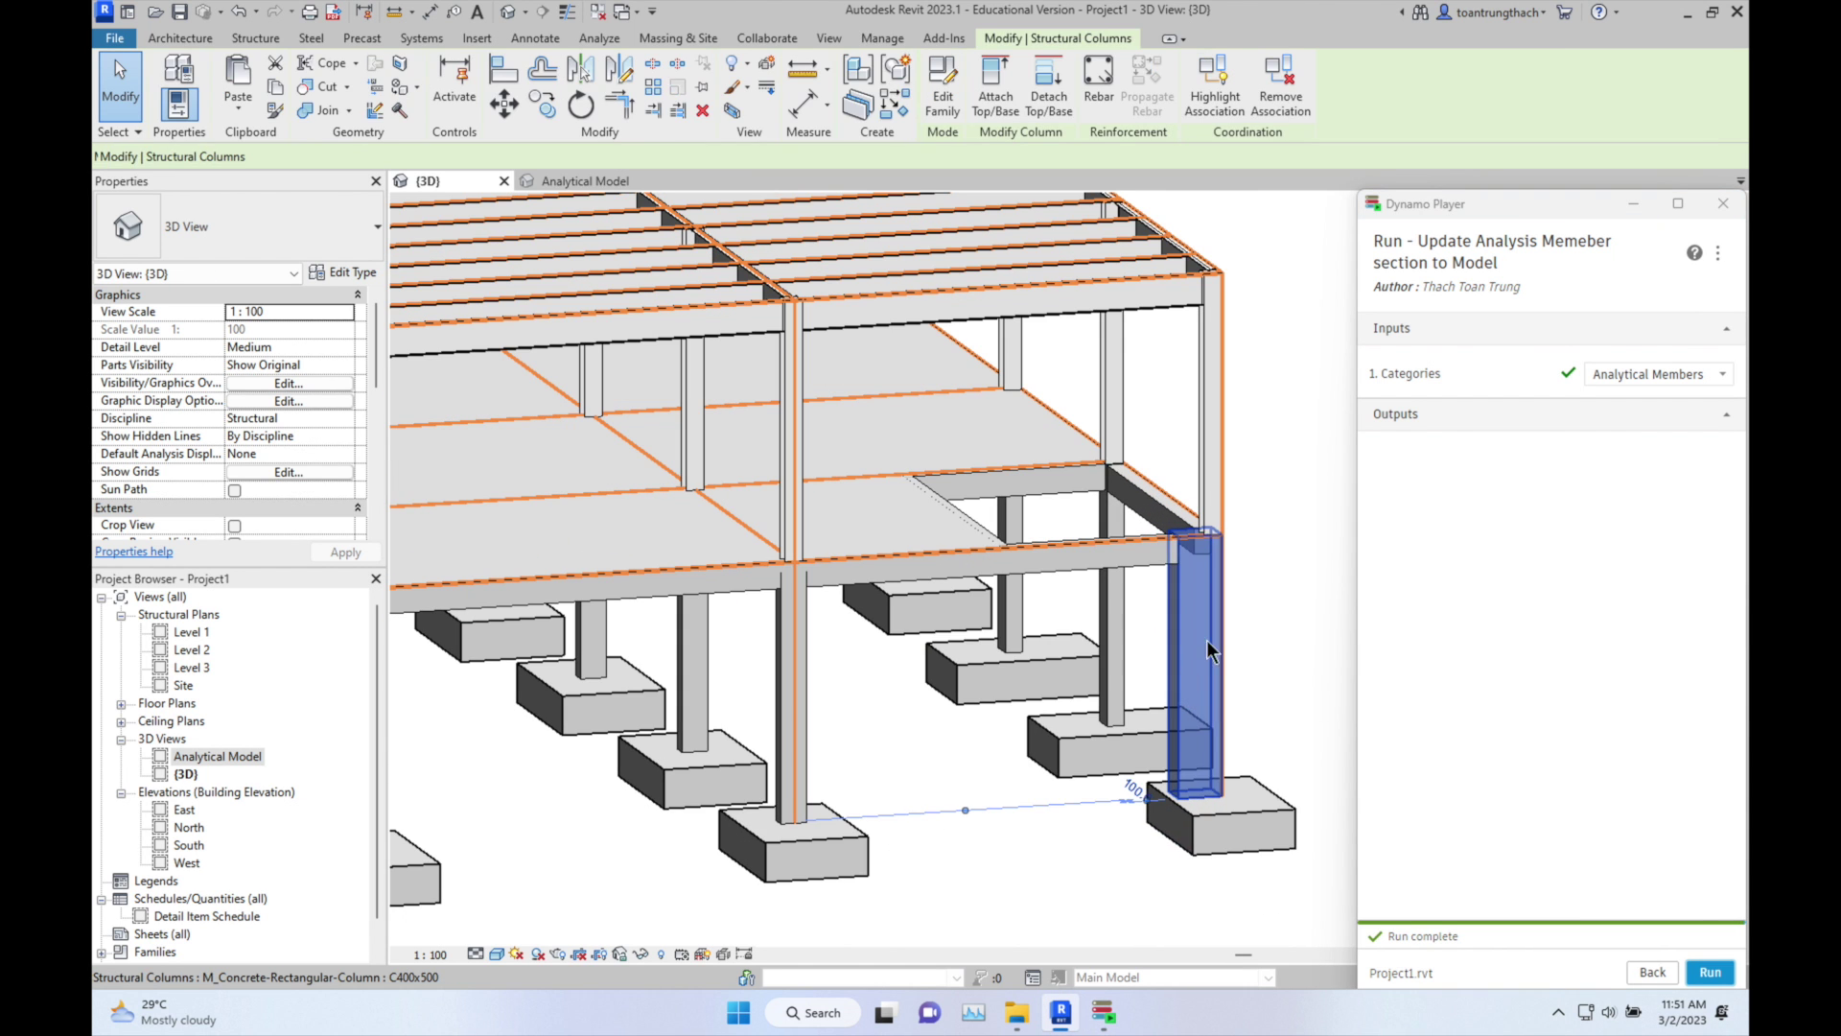
pyautogui.click(1286, 612)
pyautogui.scroll(-4, 1287, 611)
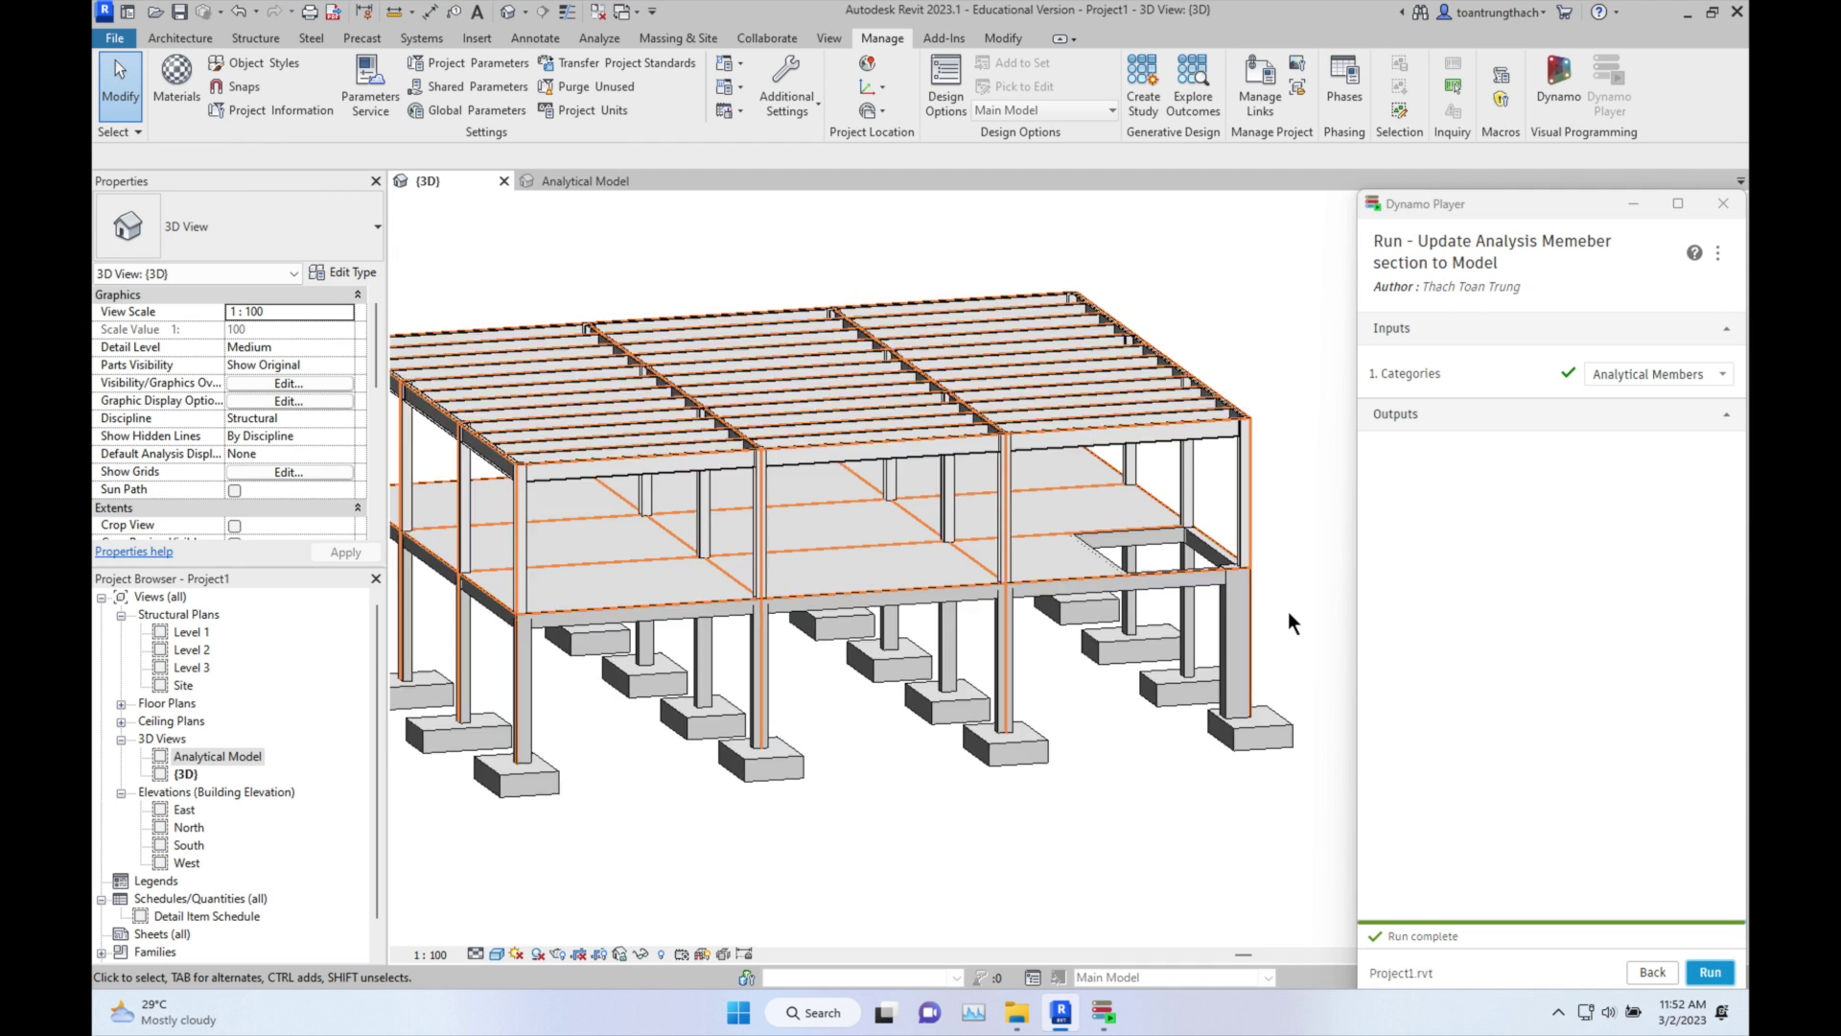
pyautogui.scroll(-2, 1286, 612)
pyautogui.keyDown('shift'); pyautogui.moveTo(1286, 612); pyautogui.dragTo(1245, 623, button='middle'); pyautogui.keyUp('shift')
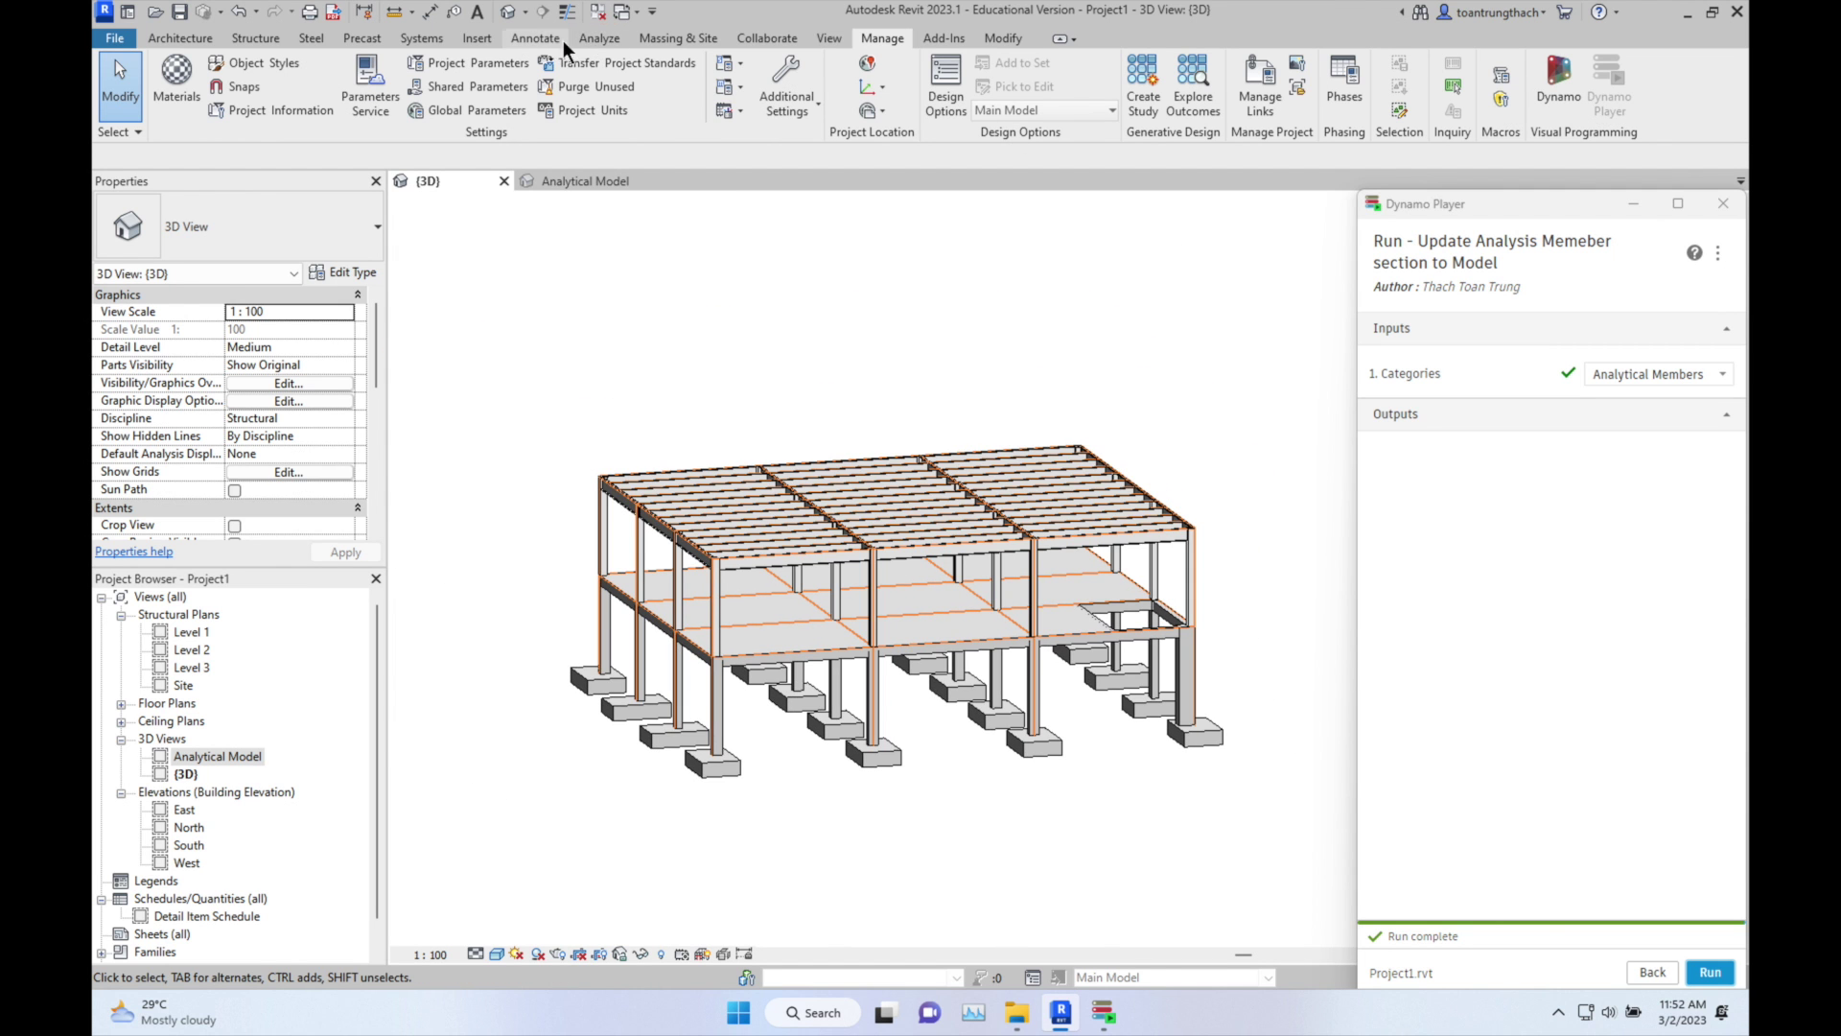
# Step: Send the model to Robot Structural Analysis by direct integration, skipping the events report
pyautogui.click(606, 38)
pyautogui.click(1511, 103)
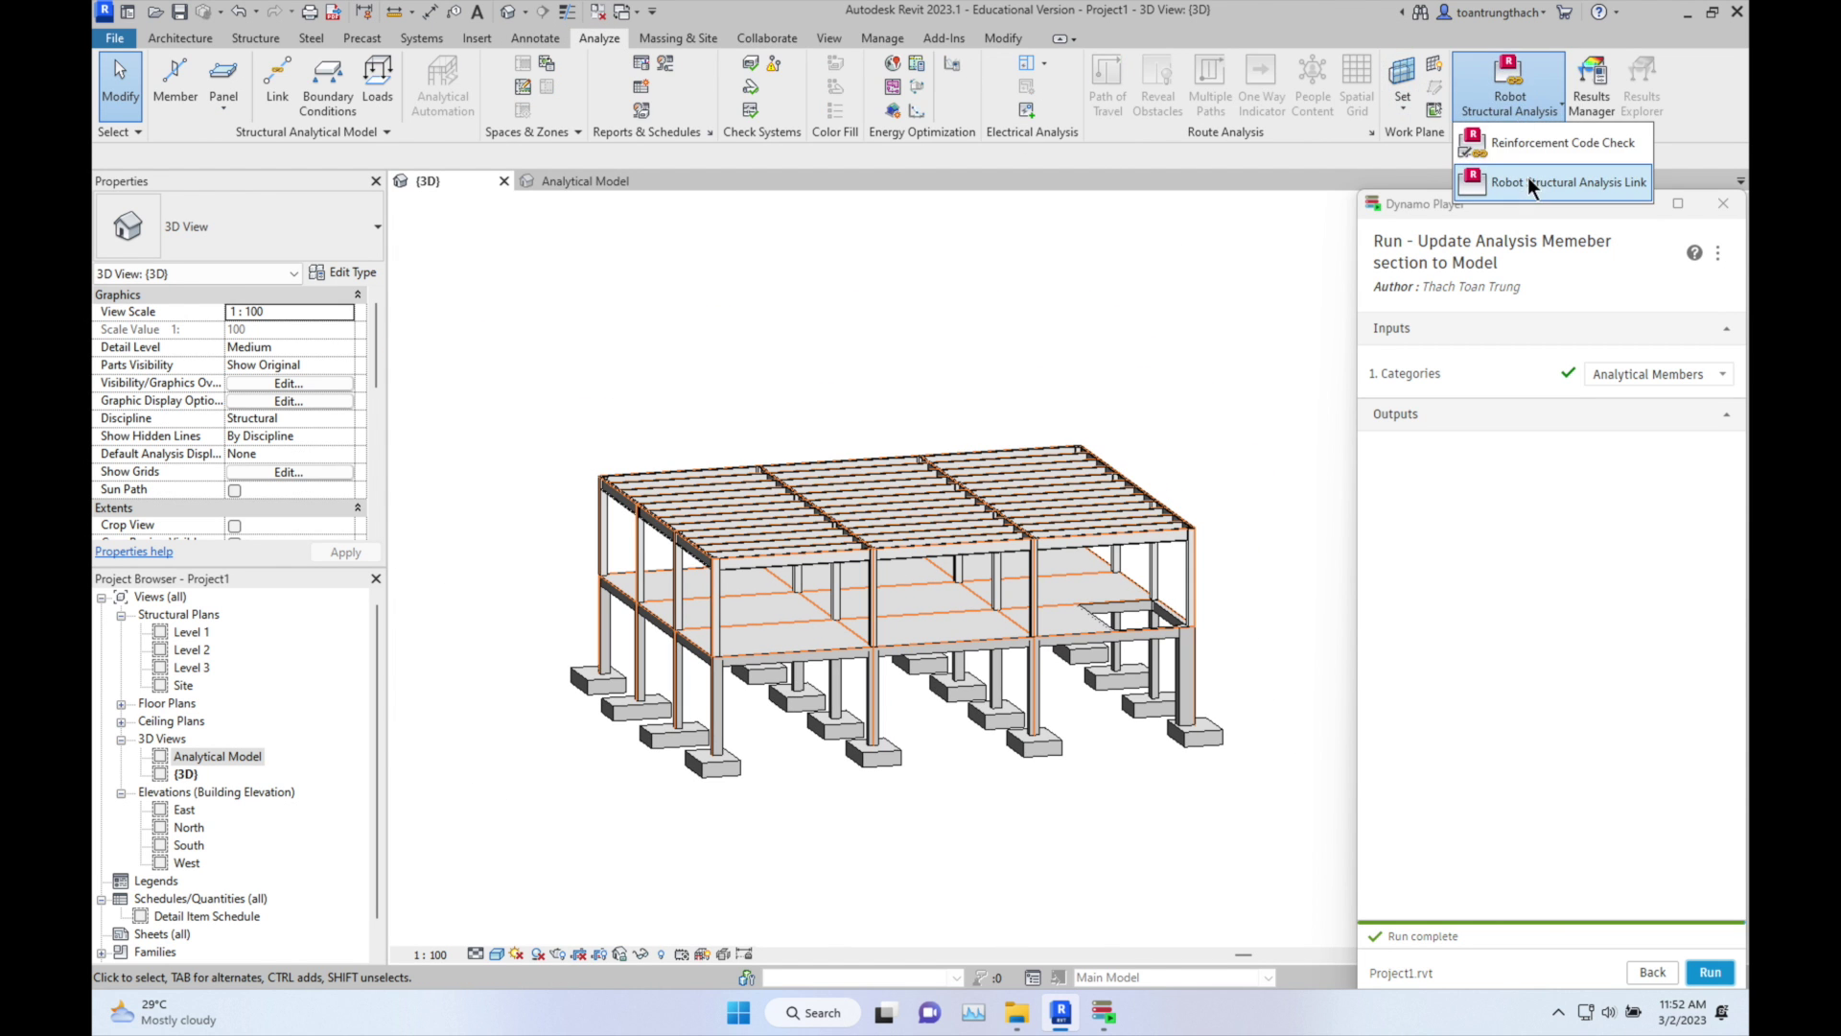
pyautogui.click(1527, 177)
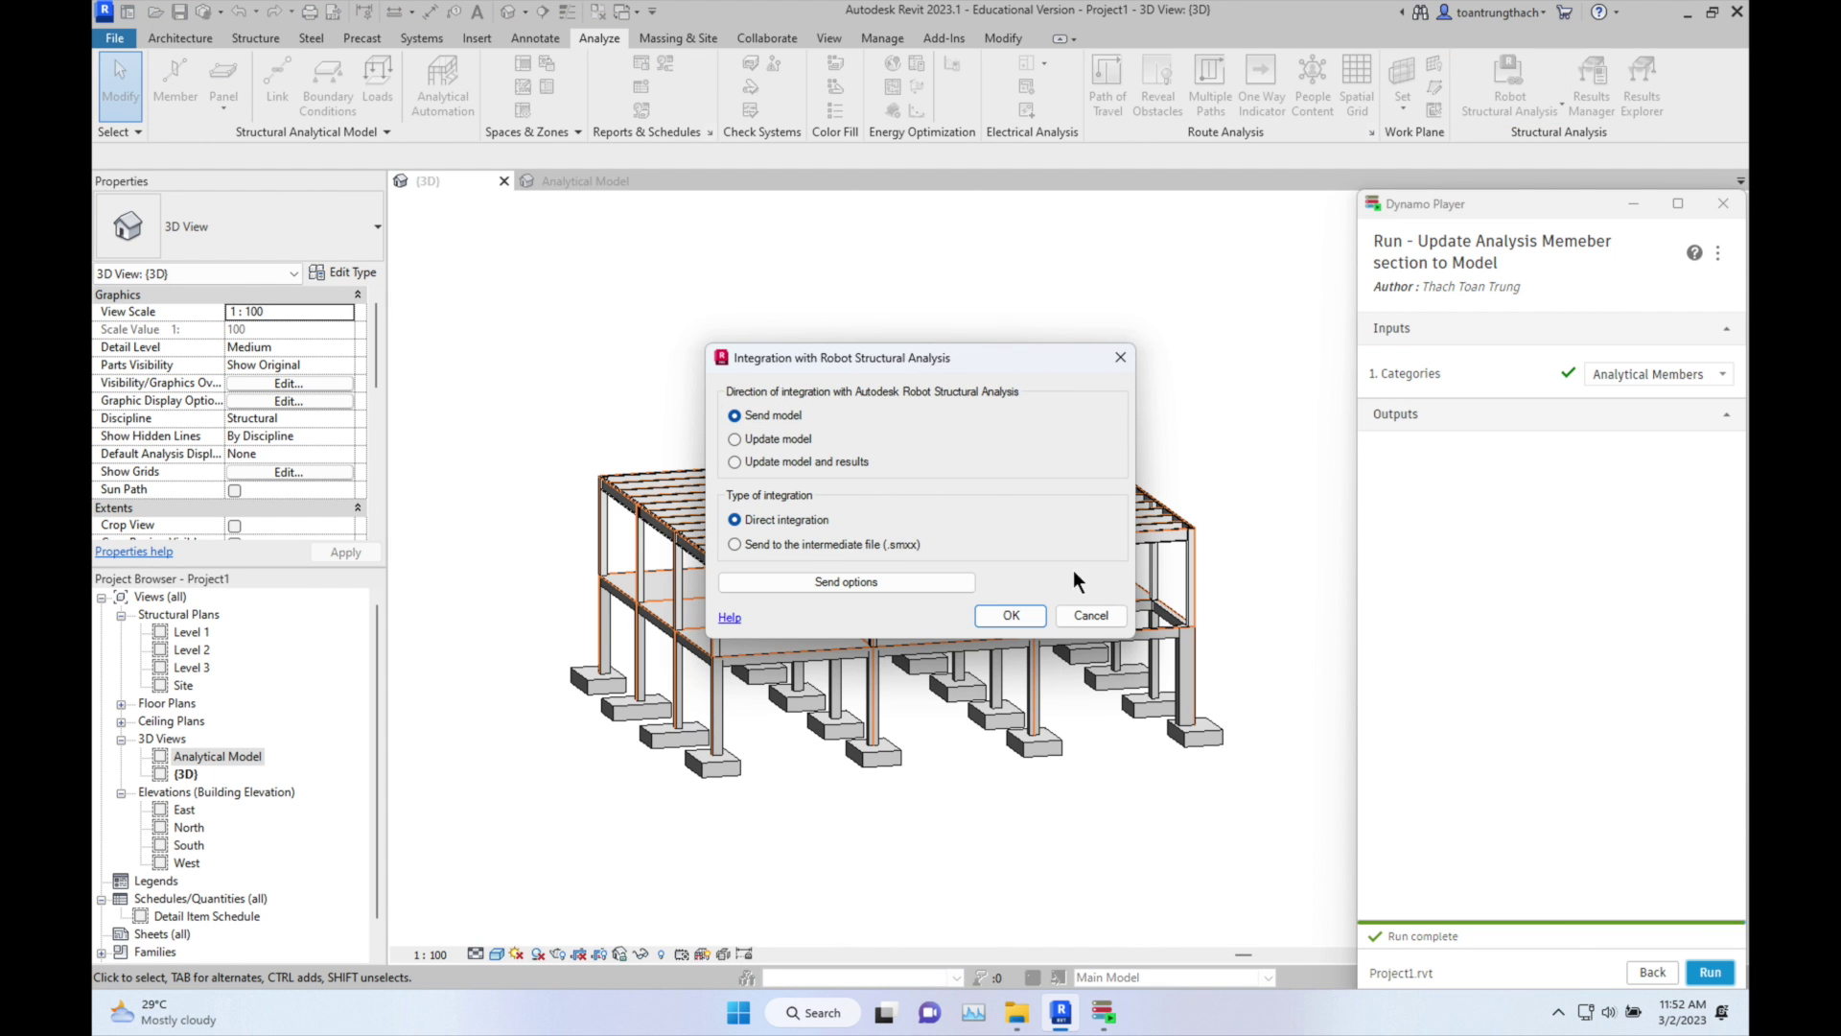
pyautogui.click(1024, 613)
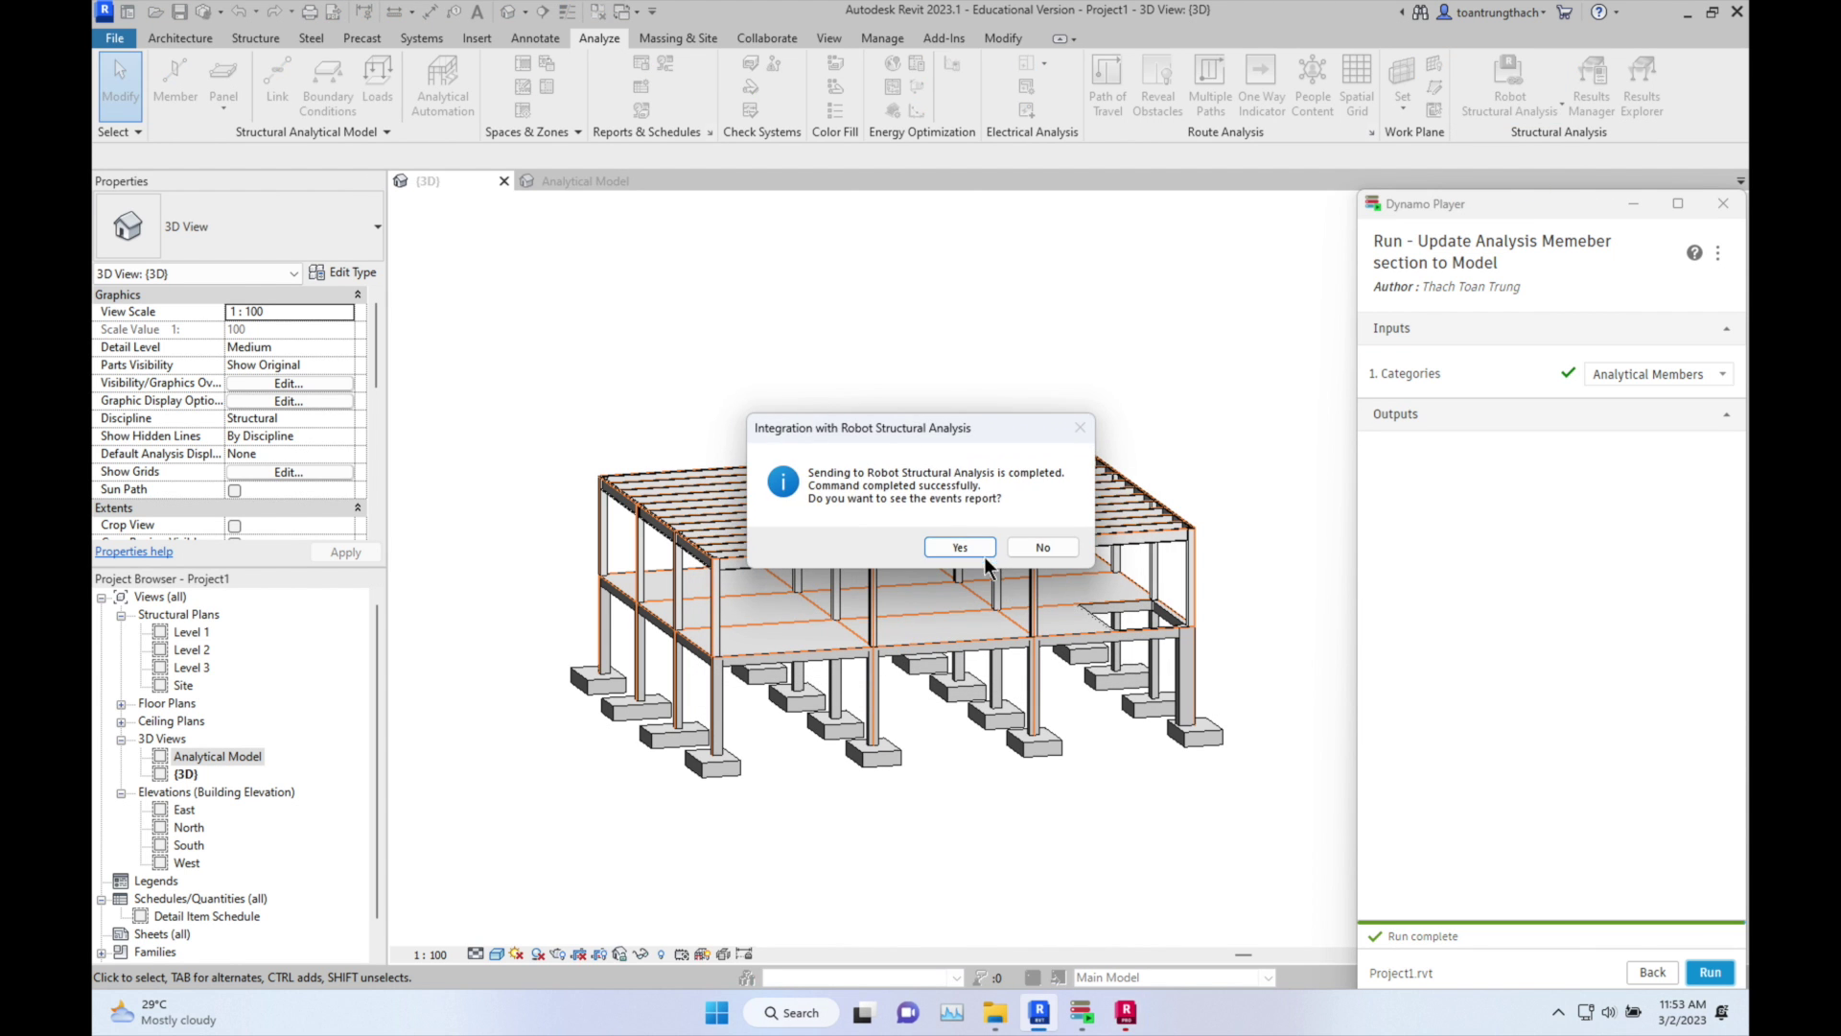
pyautogui.click(1059, 545)
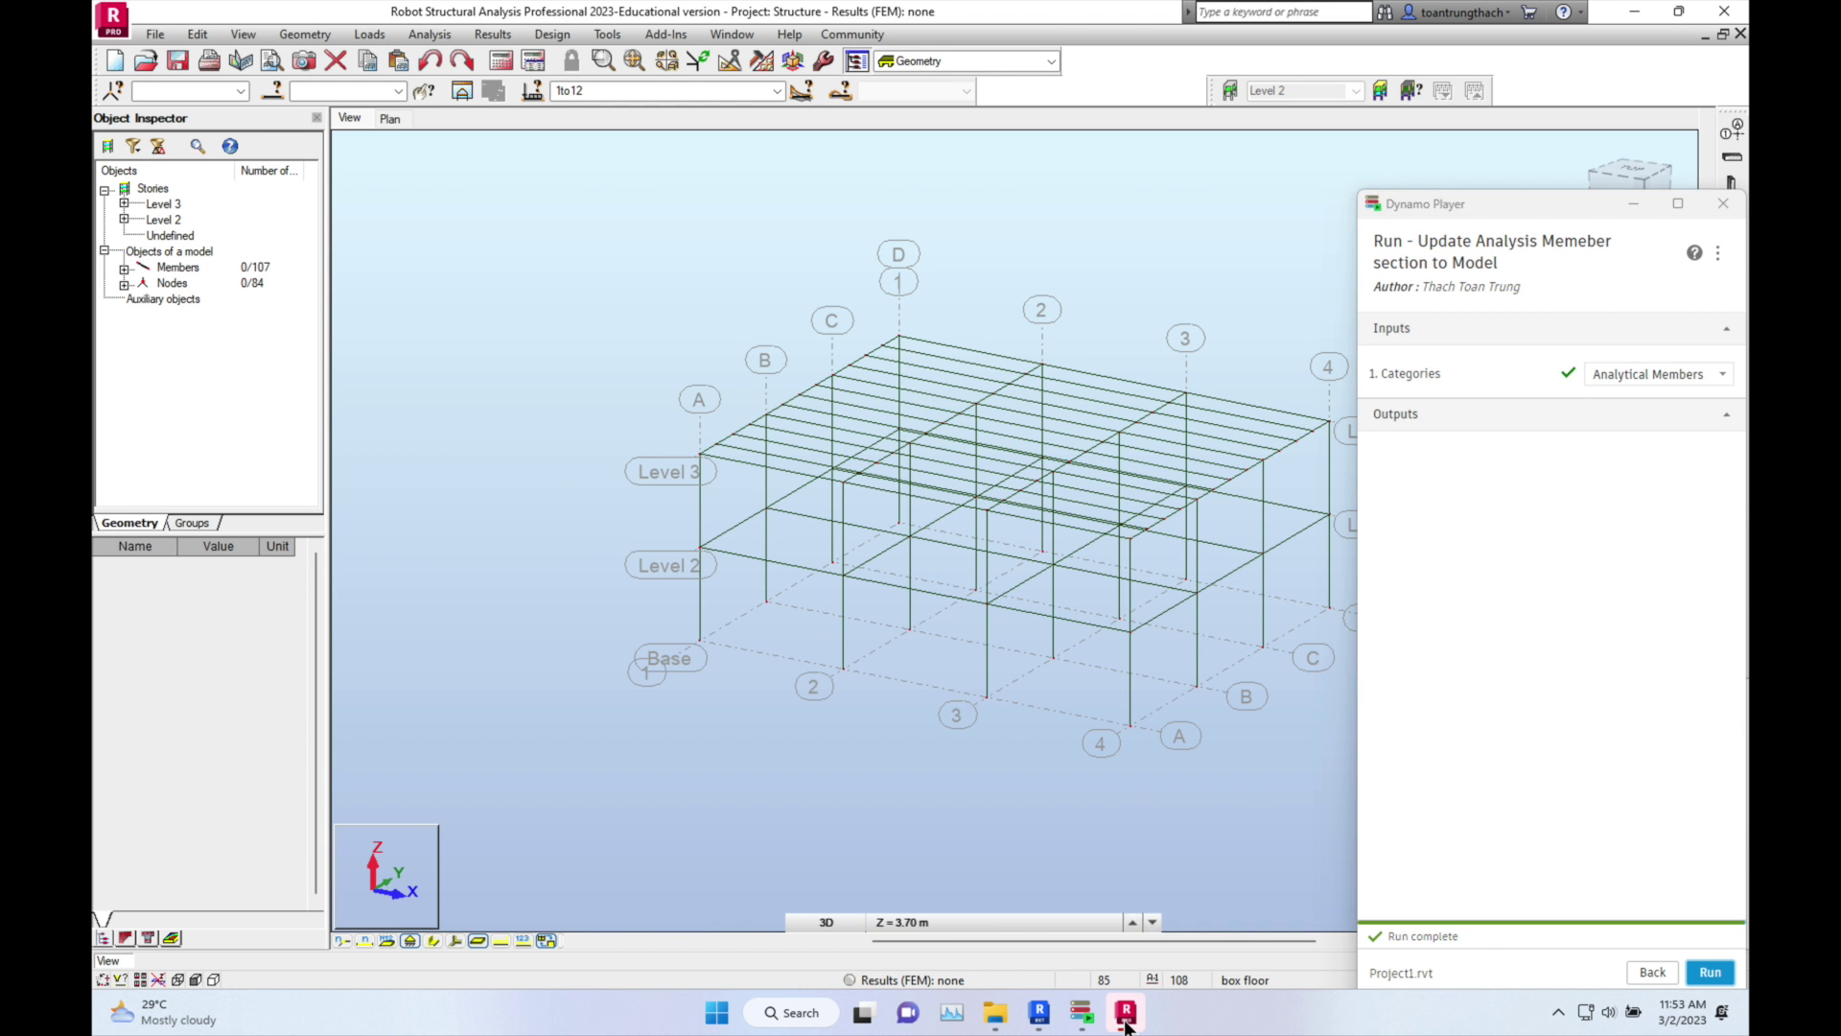
# Step: Window-select the four lower columns 5, 6, 11 and 12 in Robot
pyautogui.moveTo(996, 796); pyautogui.dragTo(892, 775, button='middle')
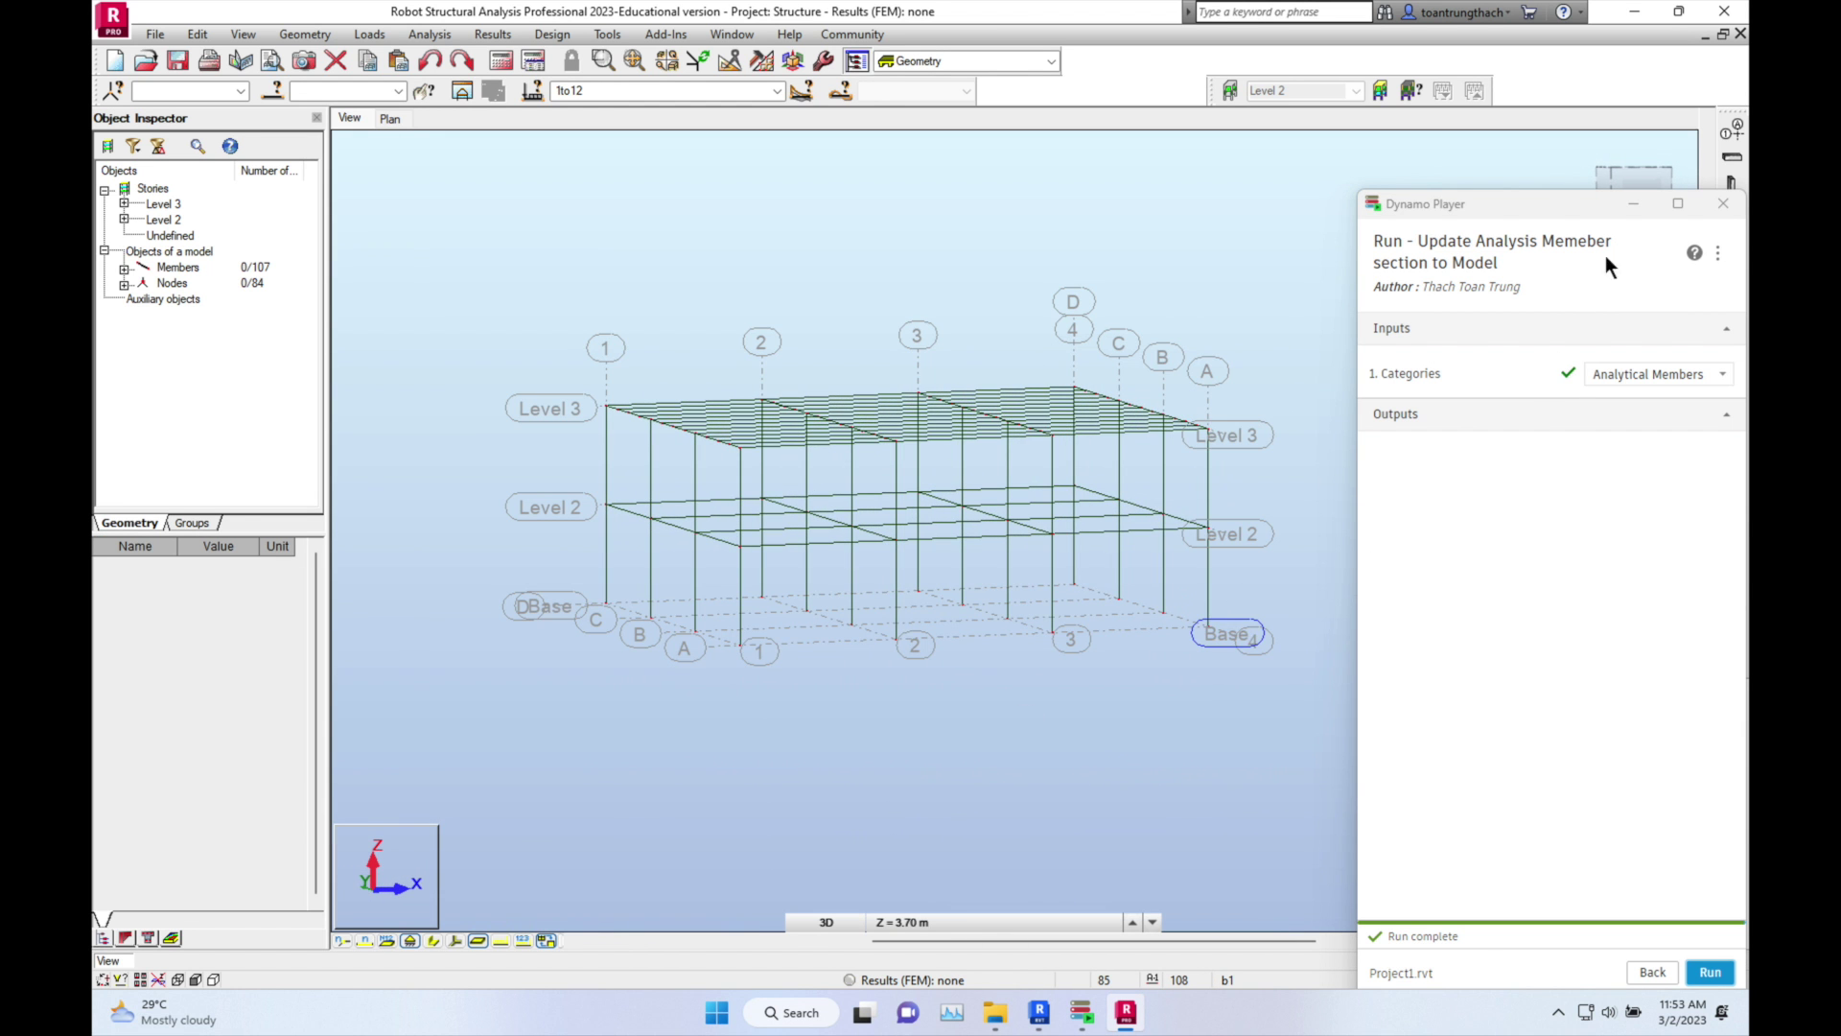
pyautogui.click(1634, 204)
pyautogui.moveTo(1176, 568); pyautogui.dragTo(1089, 550)
pyautogui.keyDown('ctrl'); pyautogui.moveTo(706, 581); pyautogui.dragTo(636, 566); pyautogui.keyUp('ctrl')
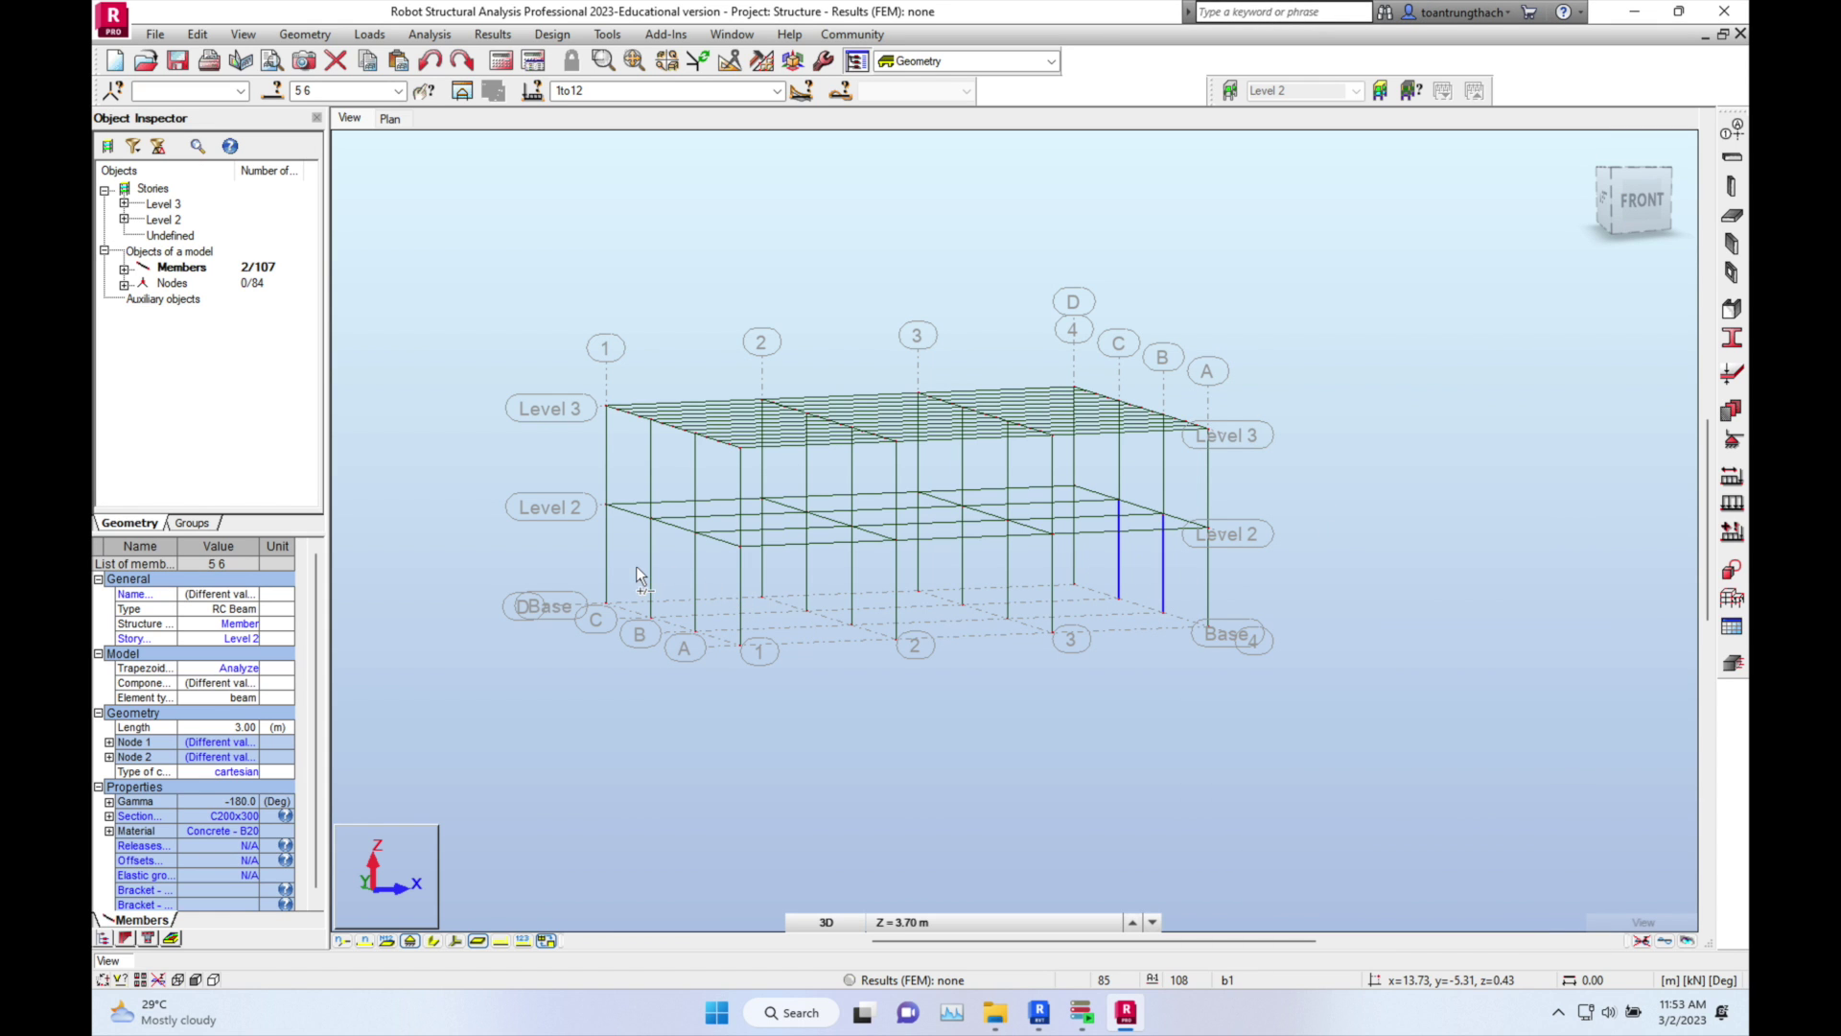
# Step: Assign section C400x500 to the selected columns, accepting the material change
pyautogui.click(1732, 343)
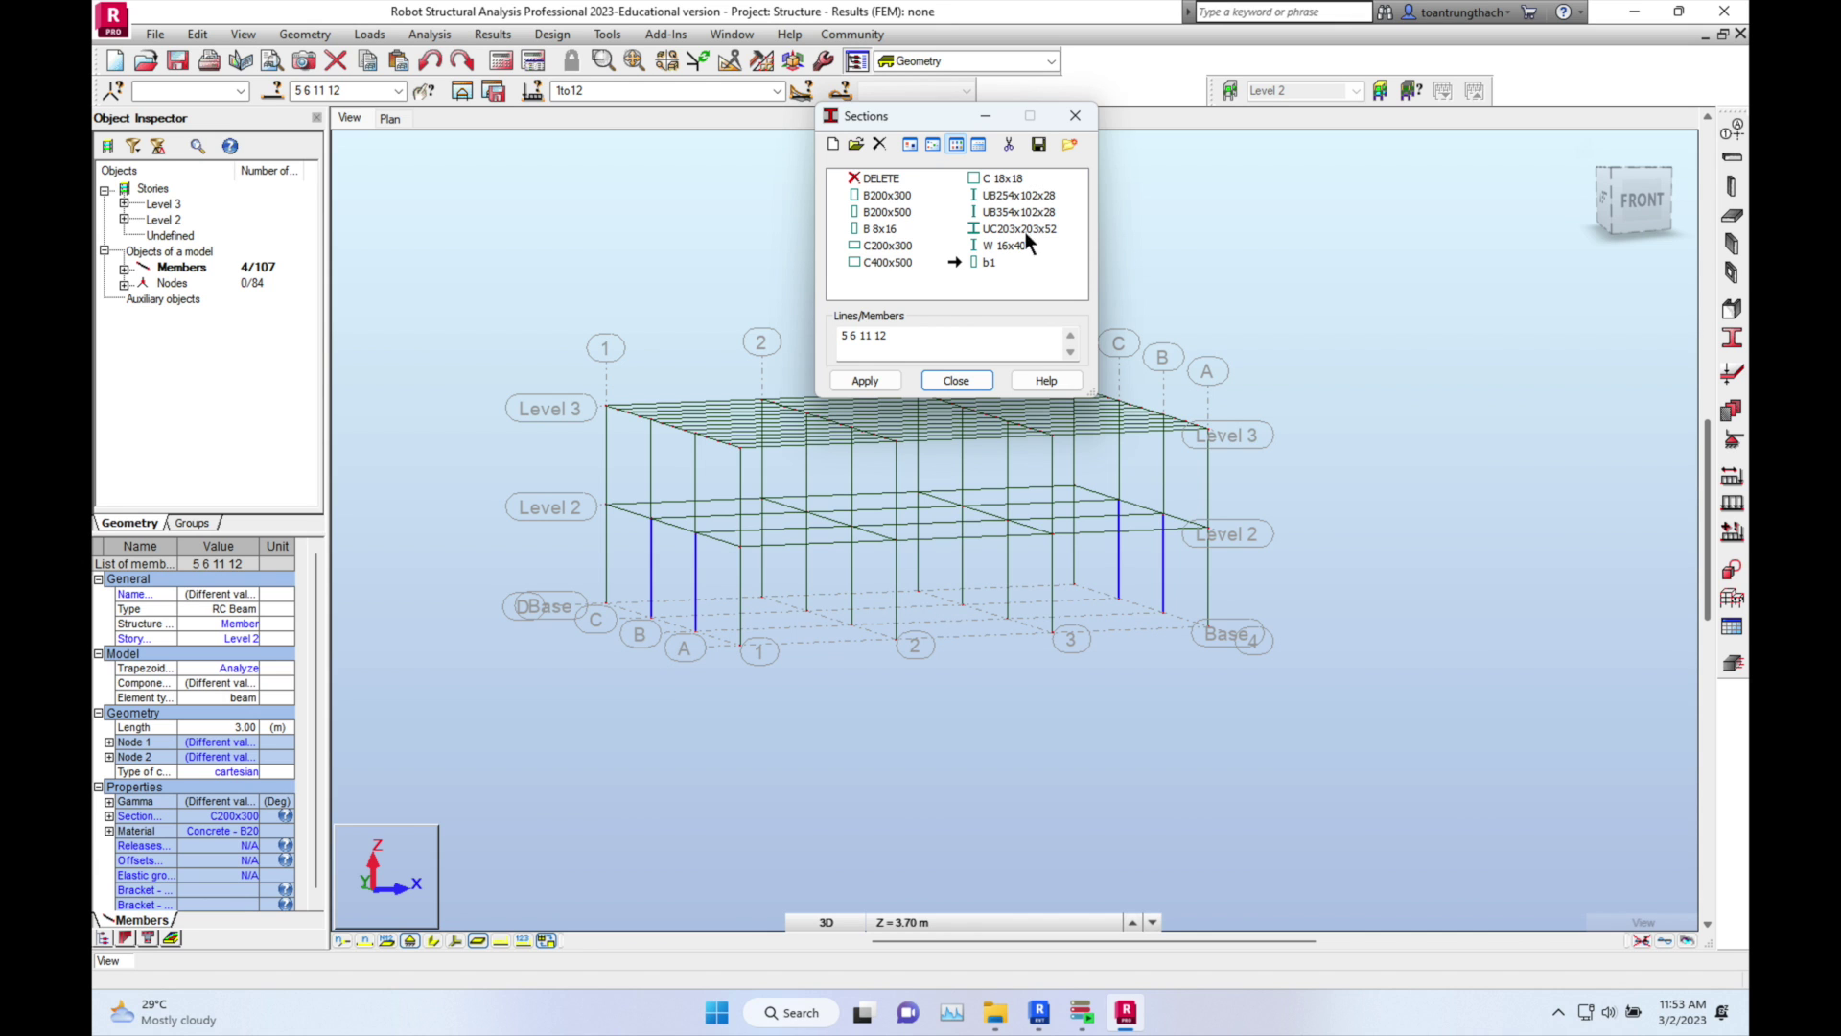
pyautogui.click(878, 263)
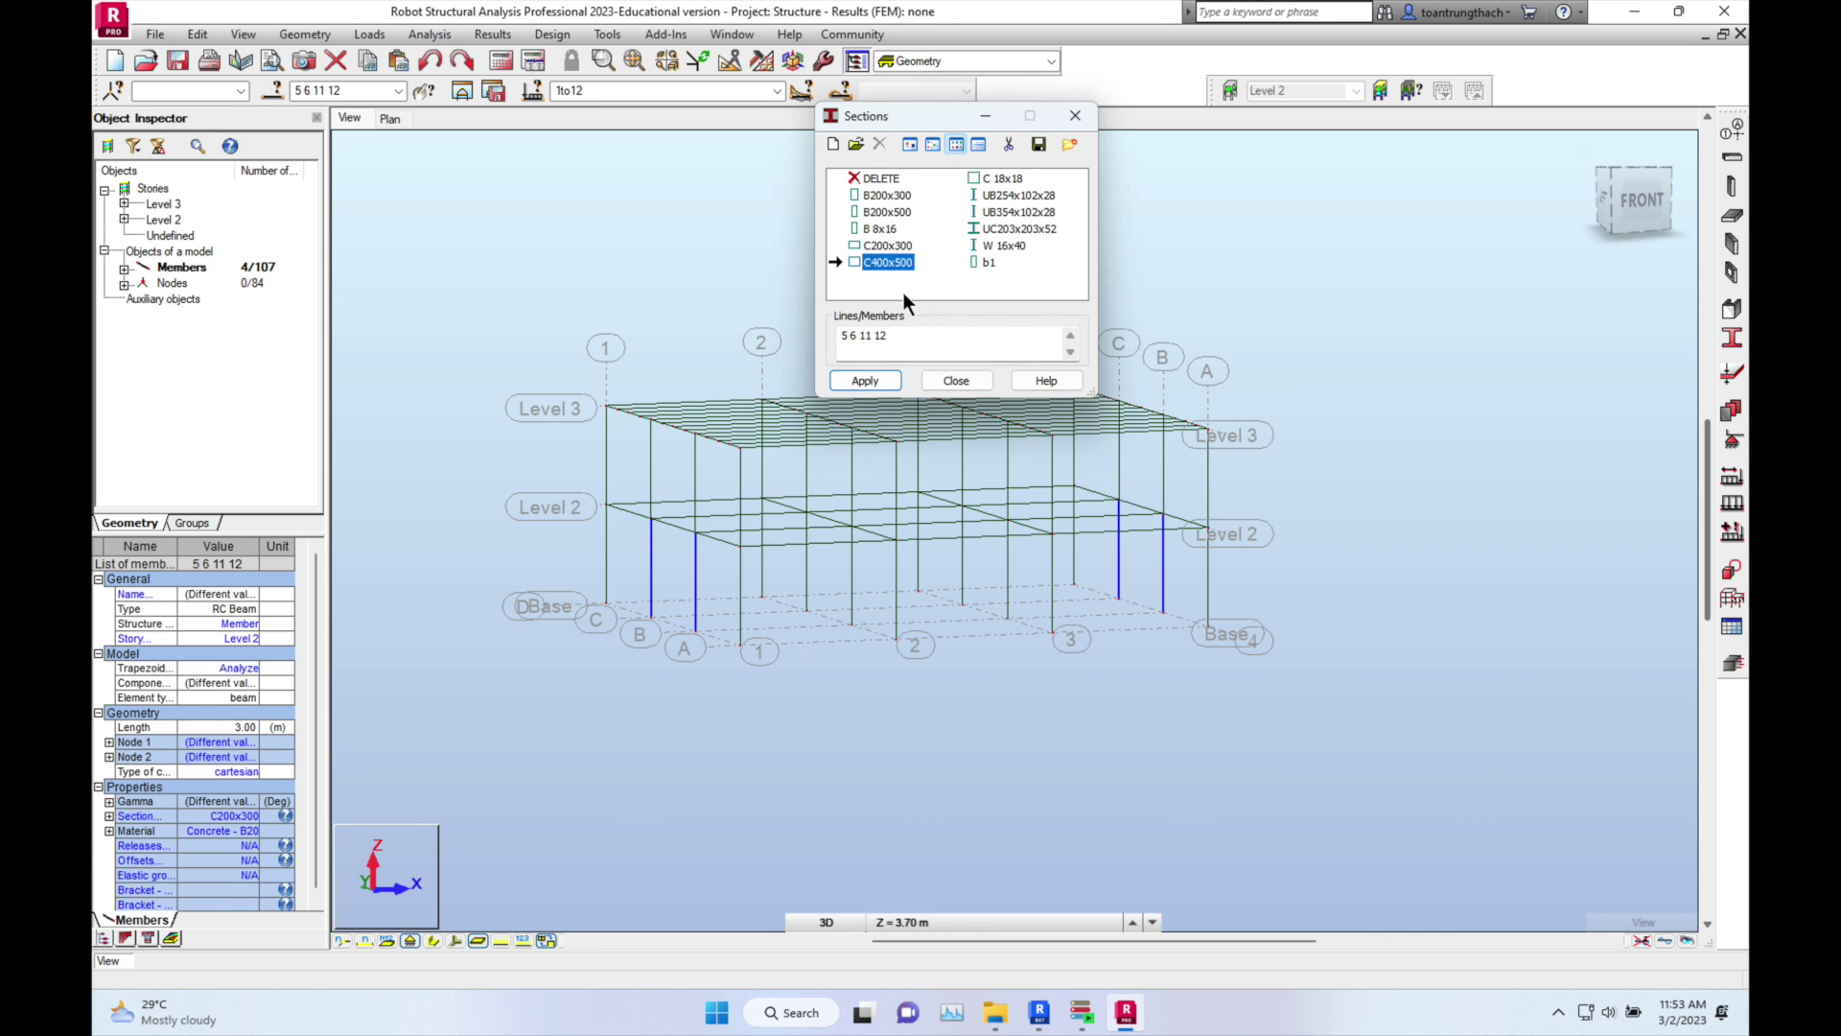
pyautogui.click(892, 381)
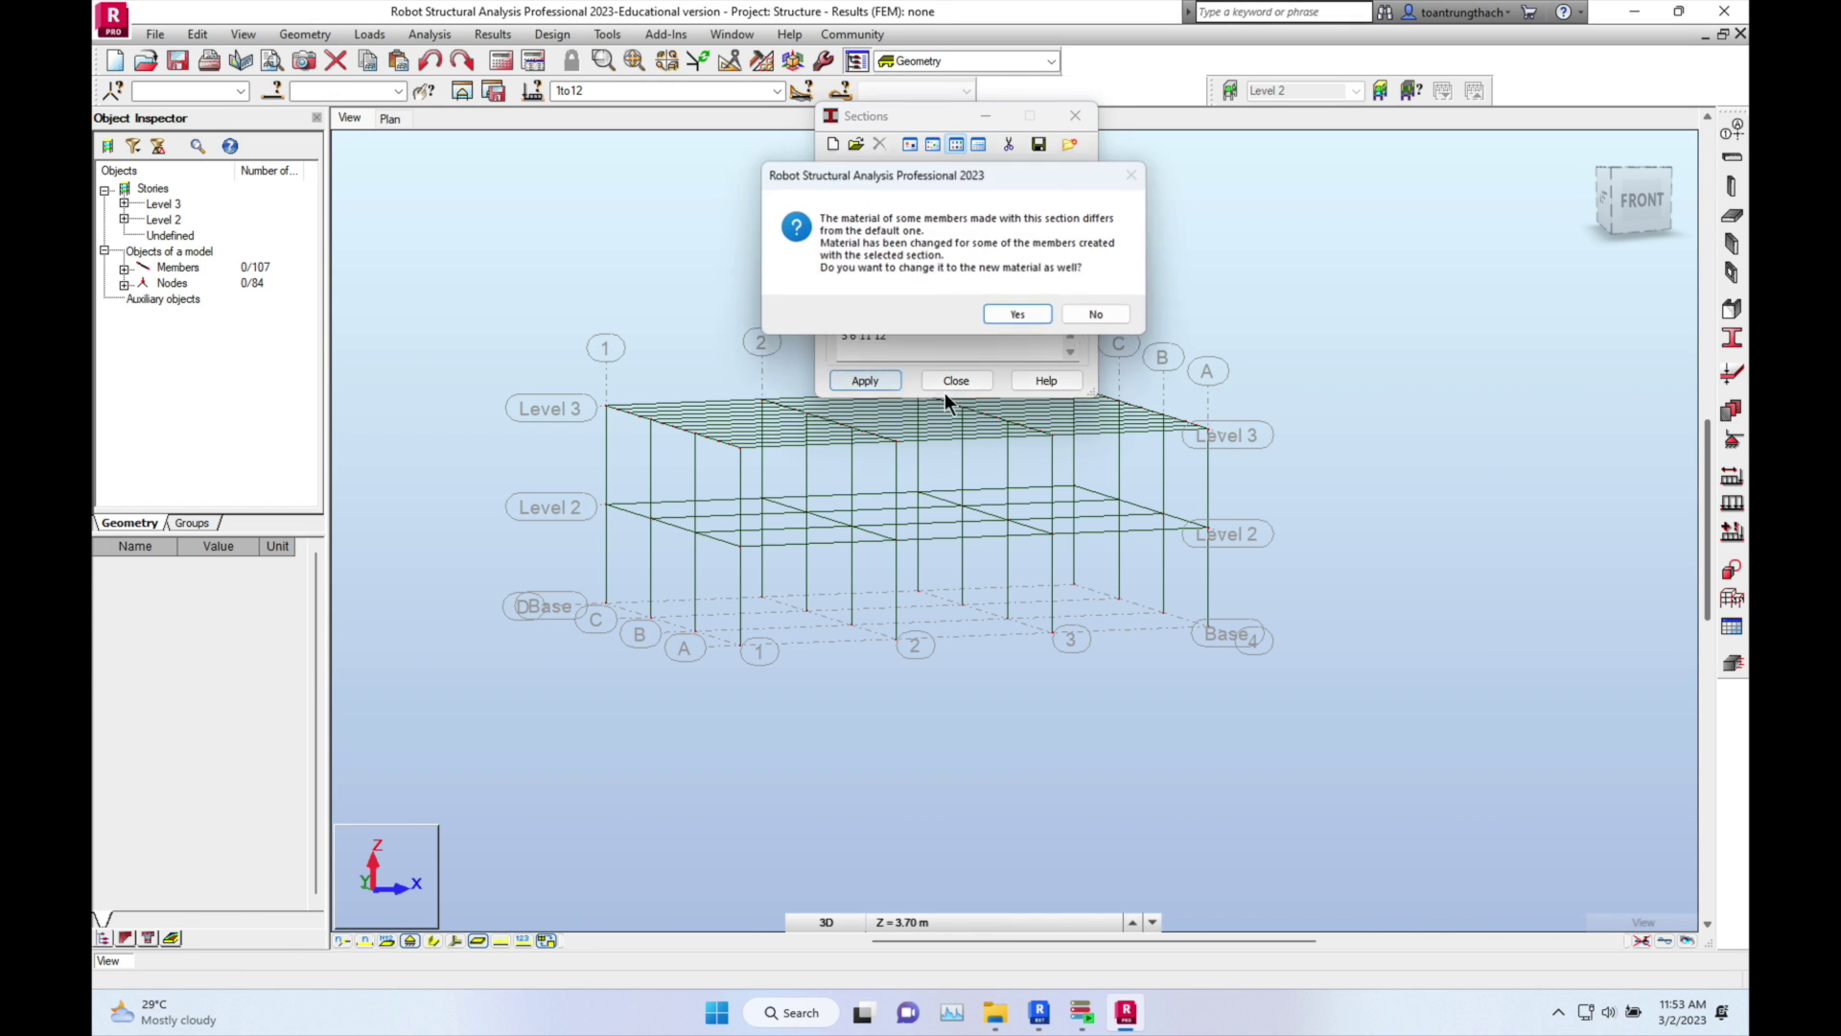
pyautogui.click(1015, 322)
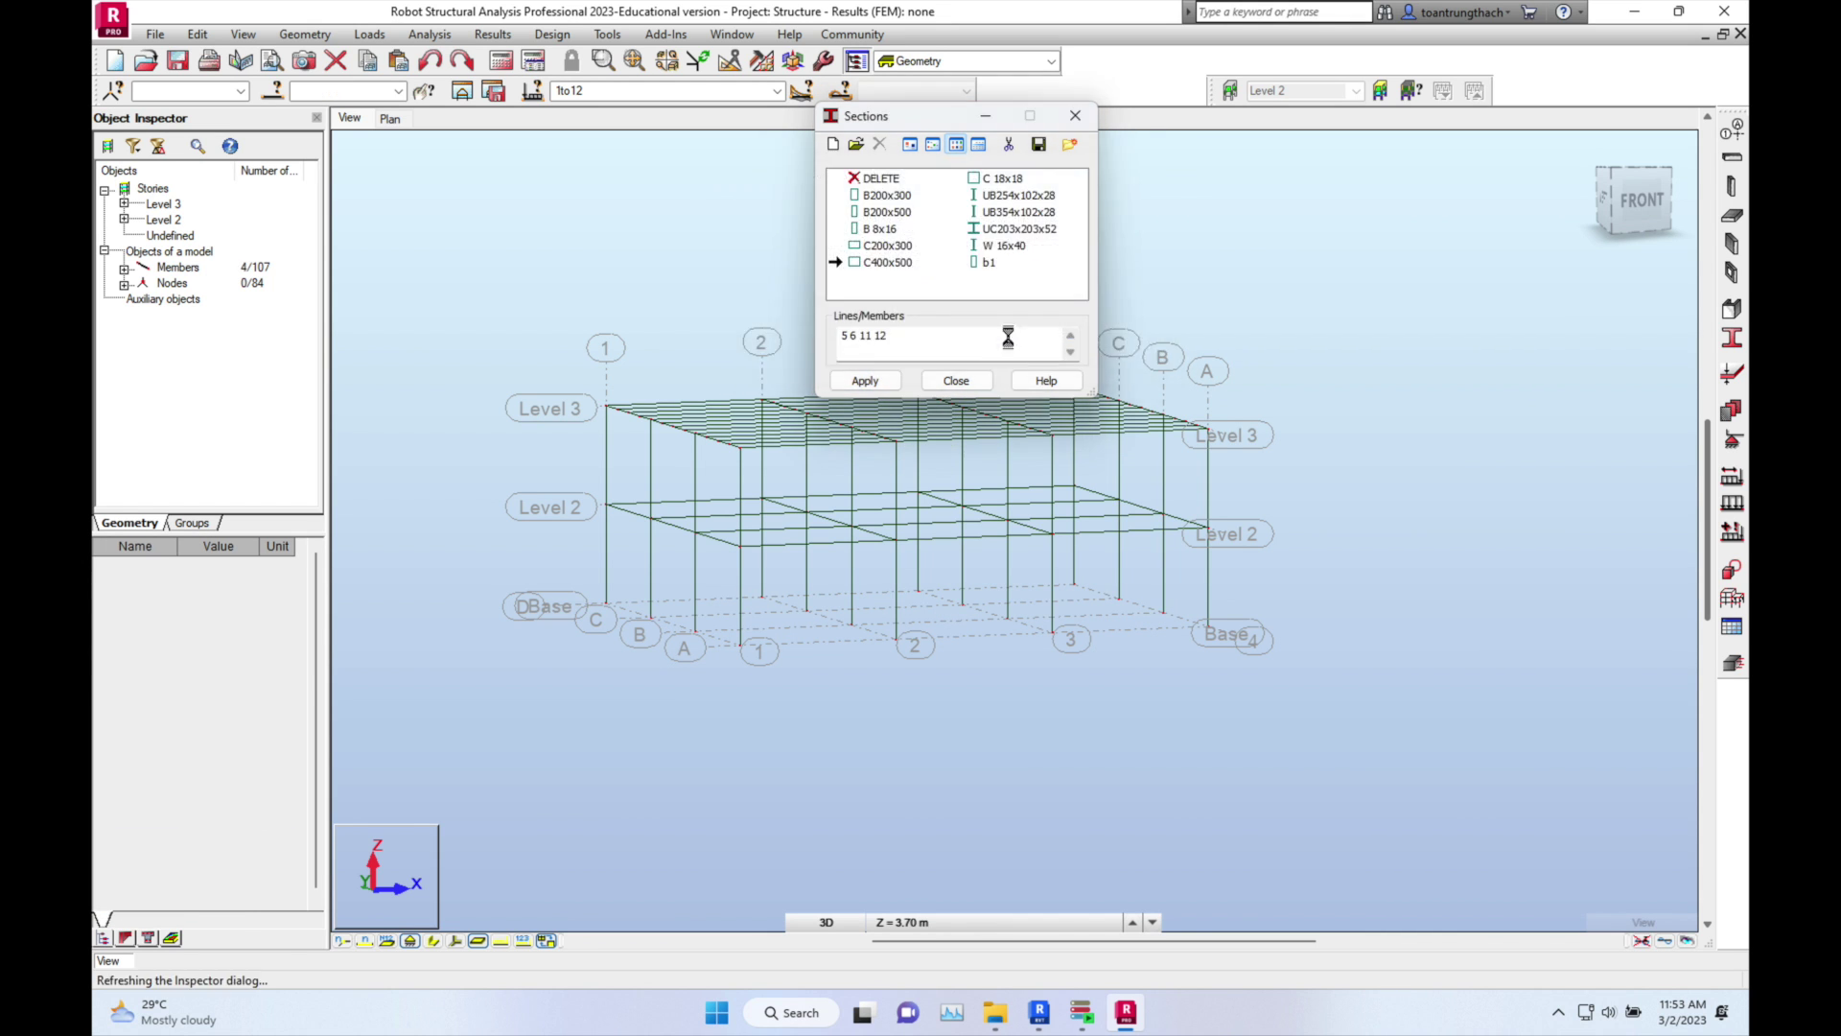
pyautogui.click(962, 381)
# Step: Clear the selection, display members with section shapes, and return to Revit
pyautogui.click(729, 747)
pyautogui.click(434, 940)
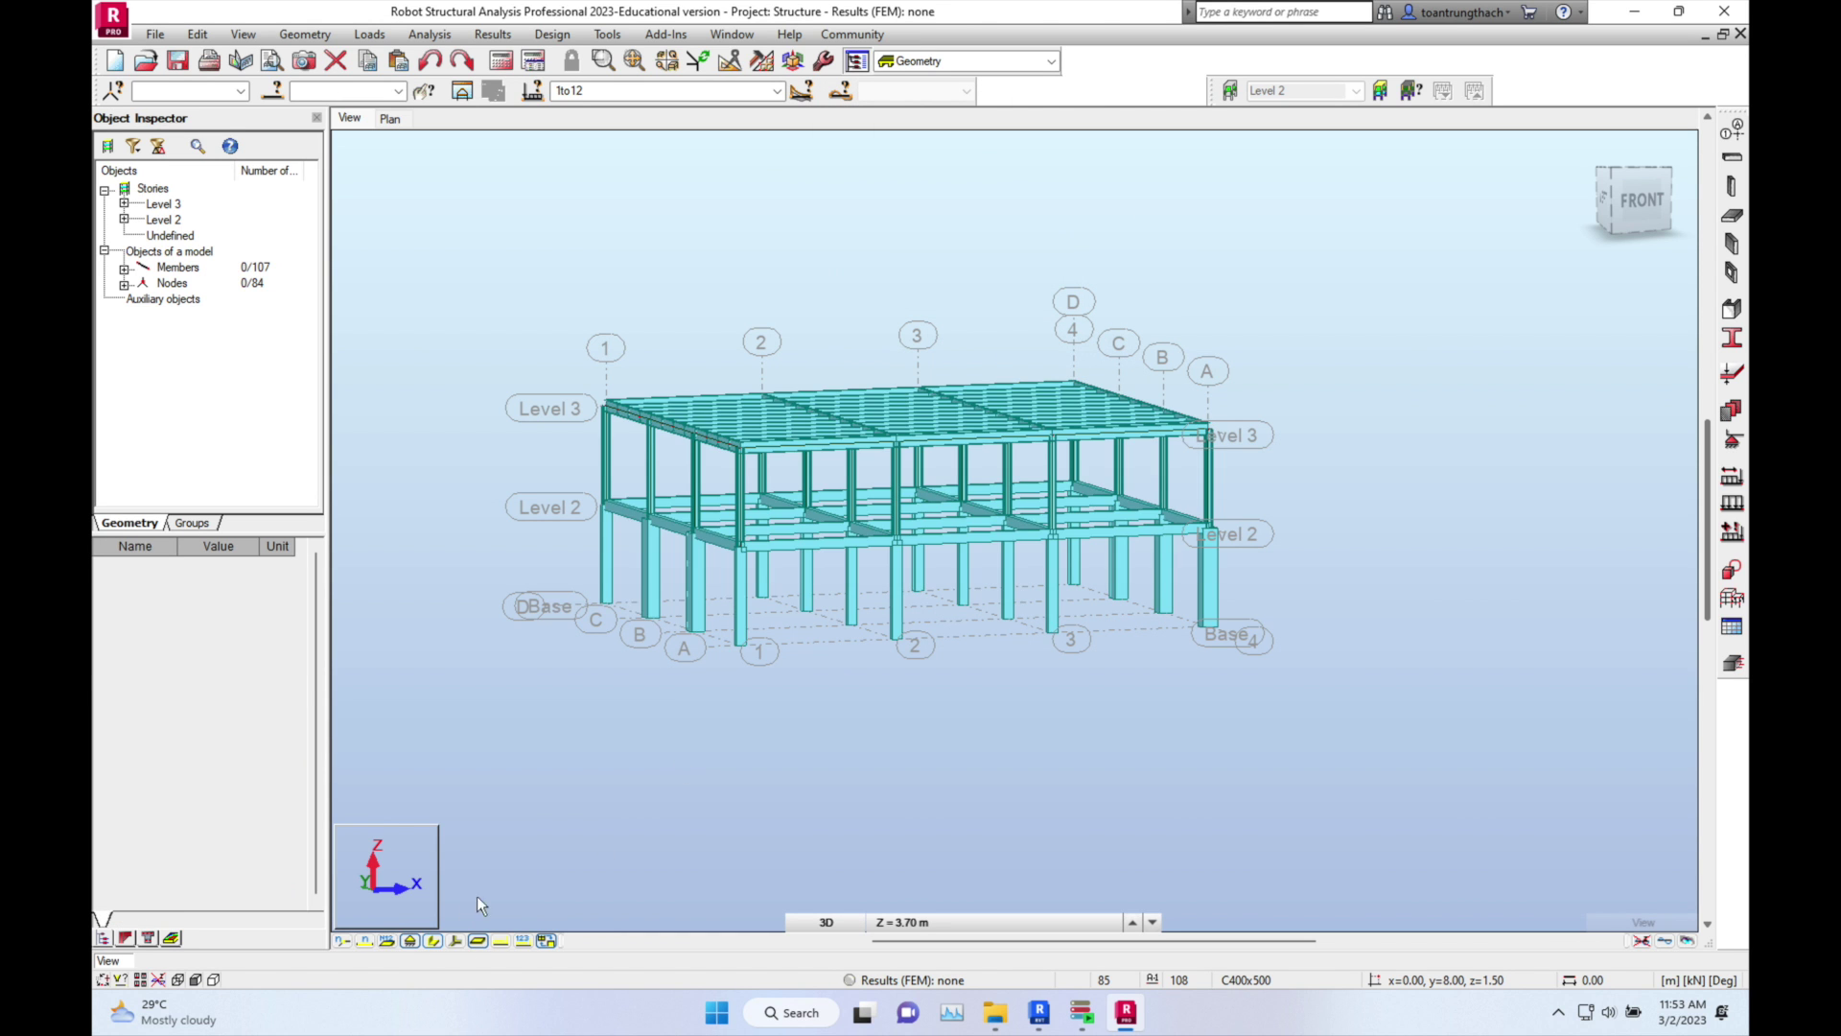
pyautogui.moveTo(846, 751); pyautogui.dragTo(870, 811, button='middle')
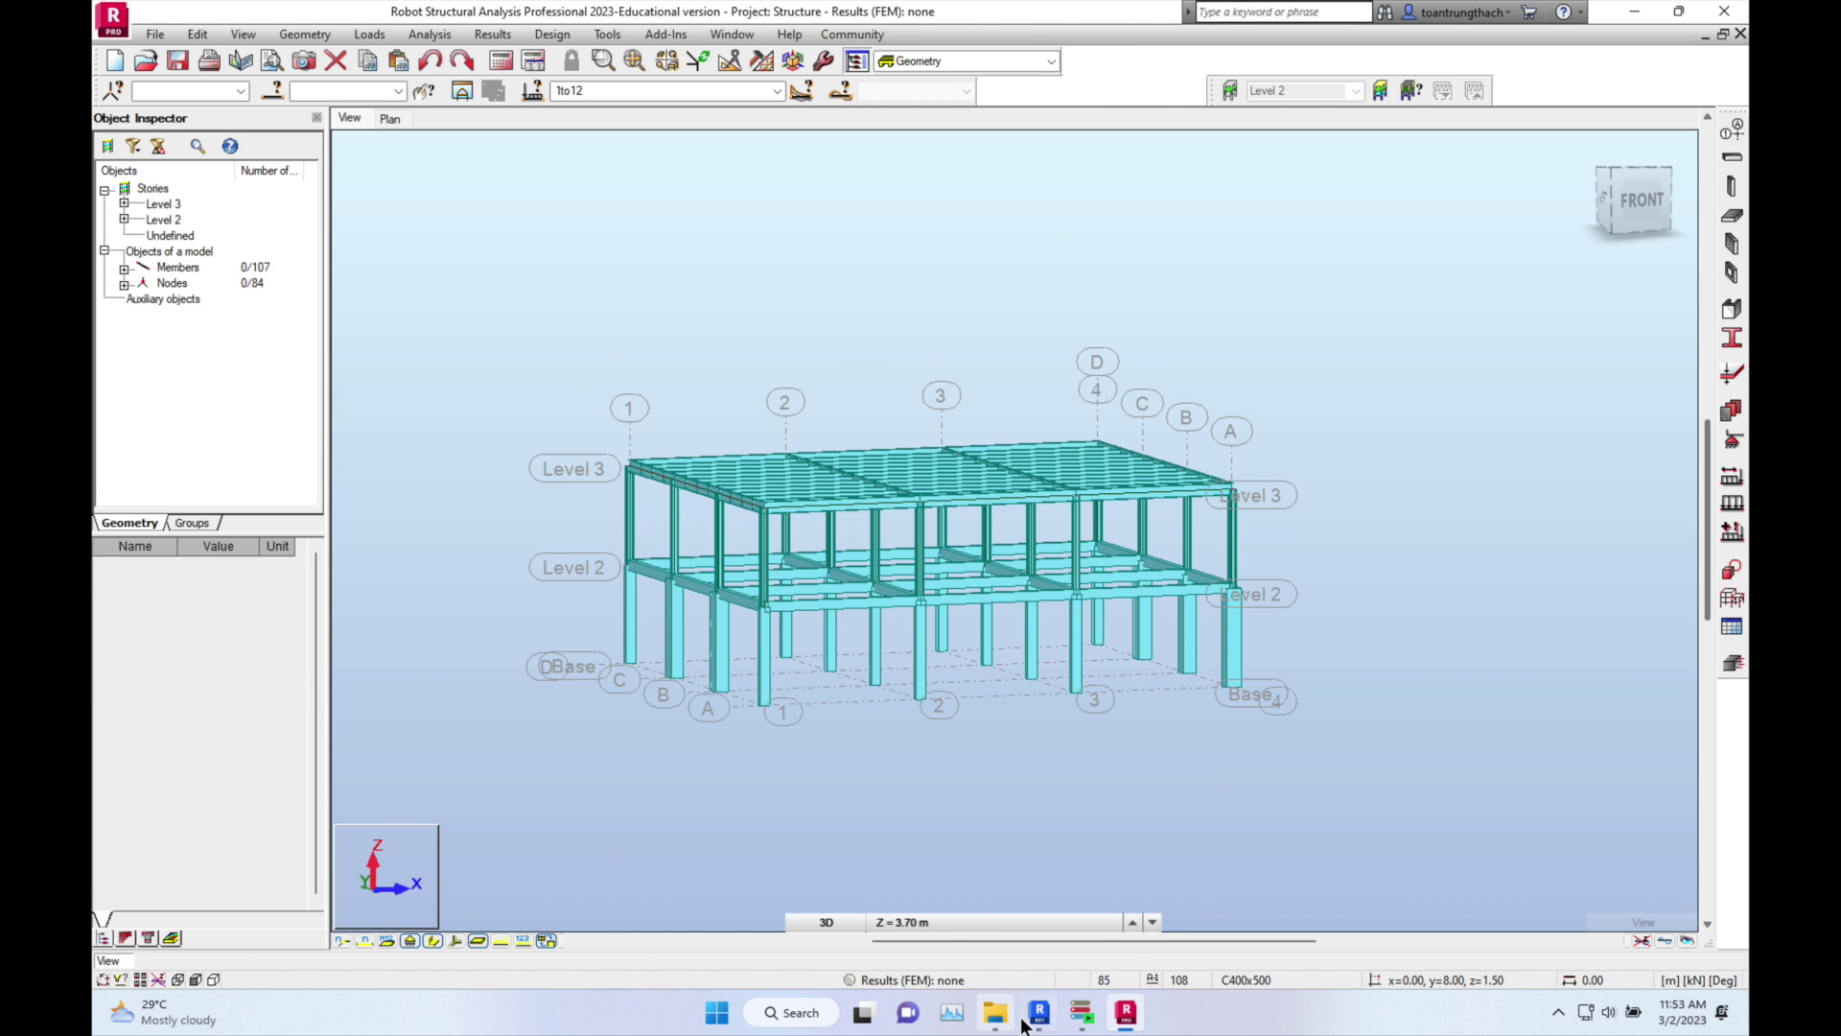
pyautogui.hotkey('alt', 'Tab')
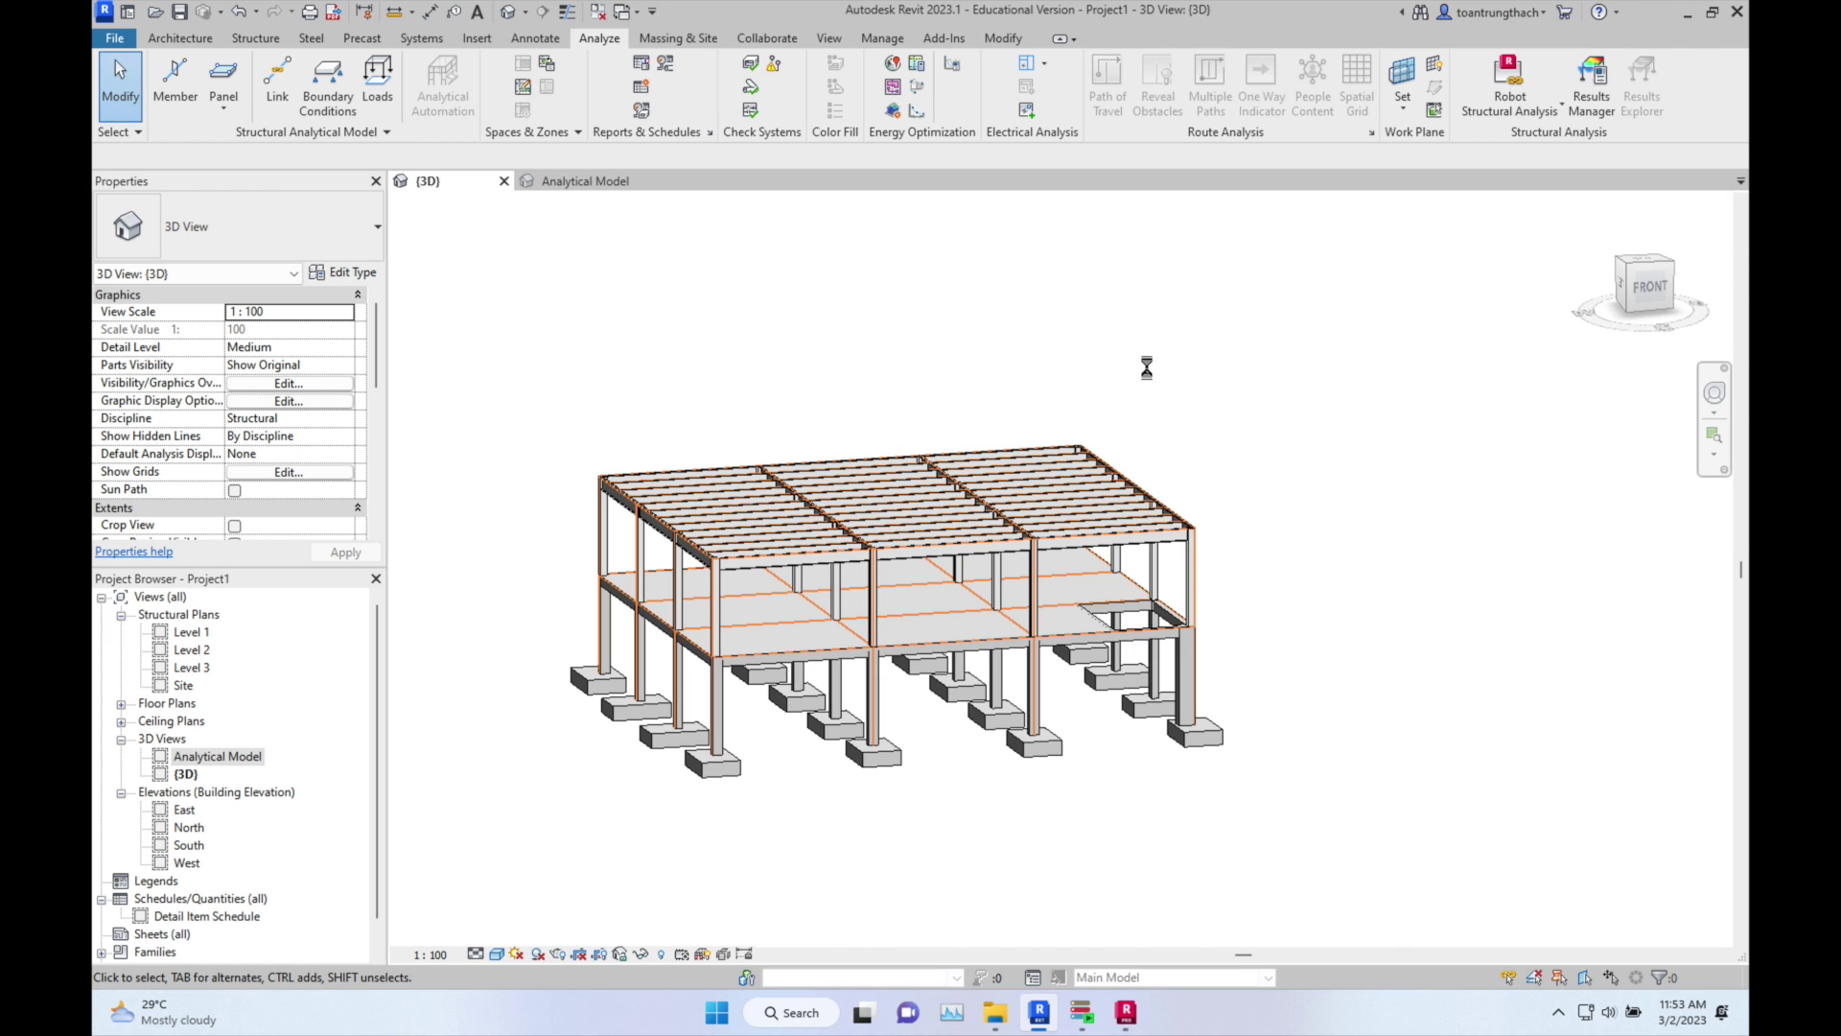
# Step: Update the Revit model from Robot Structural Analysis through the link
pyautogui.click(1503, 105)
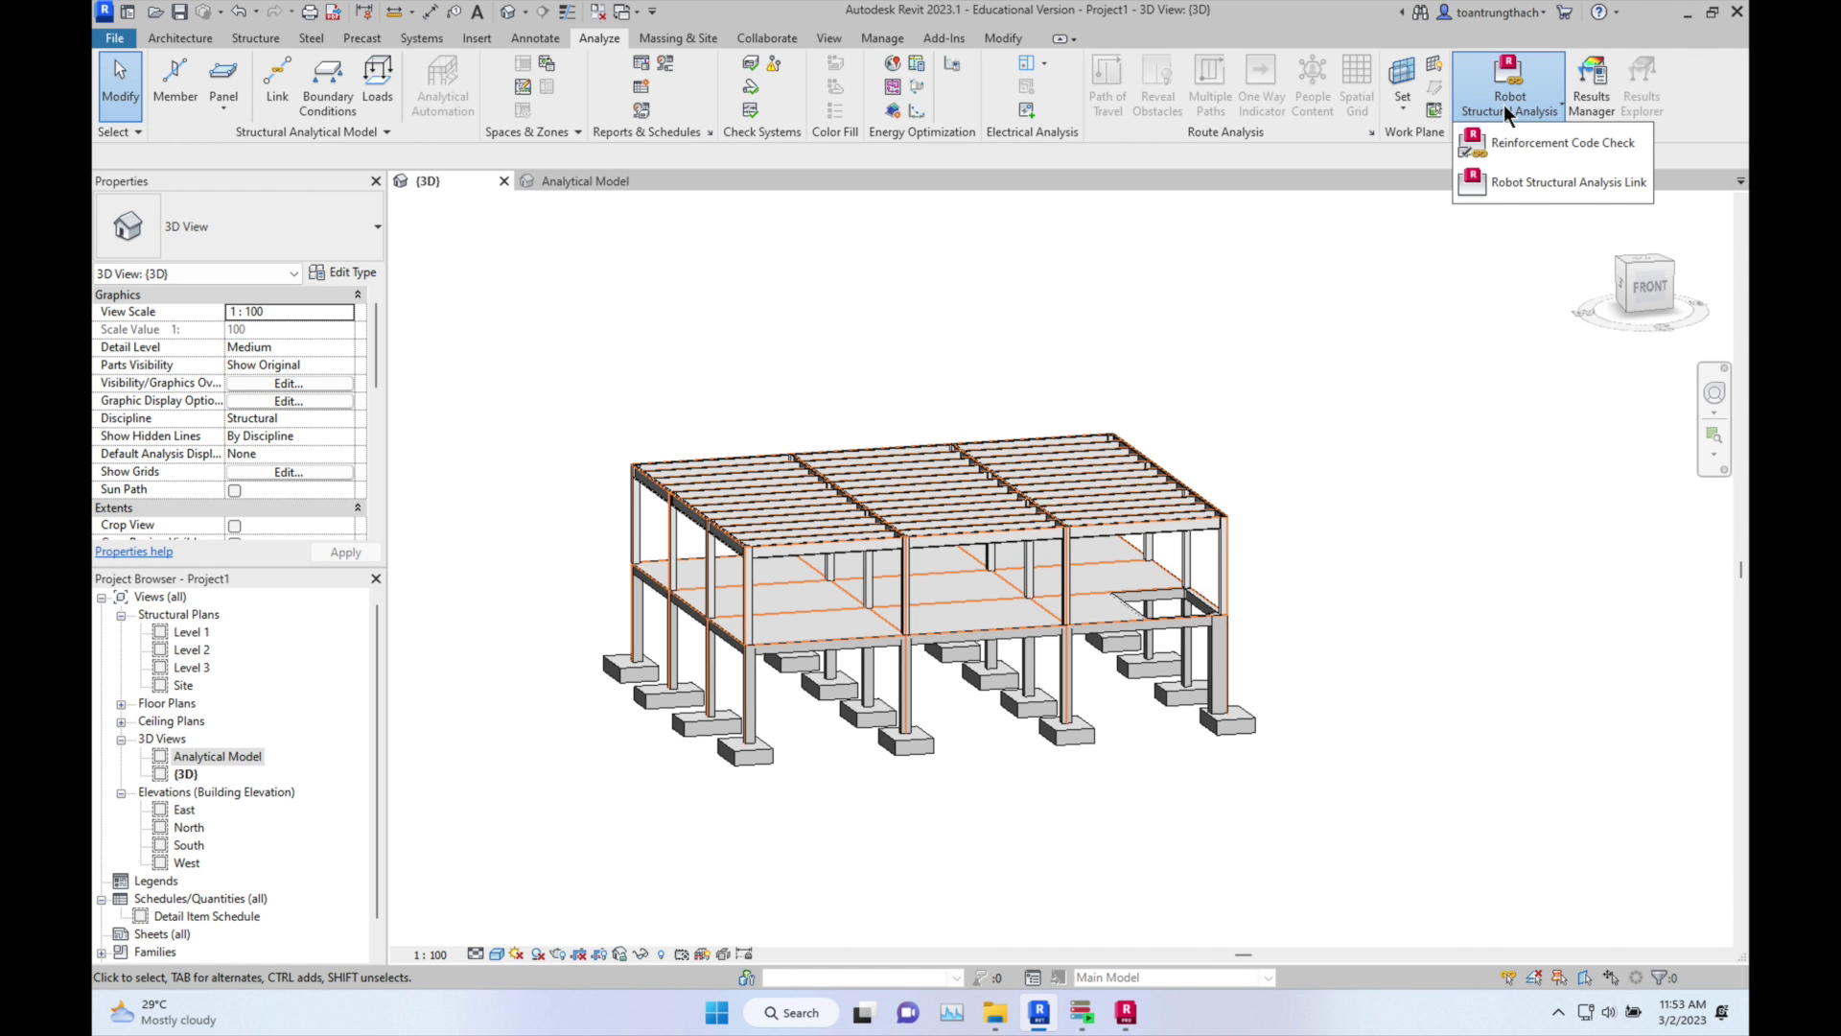
pyautogui.click(1499, 181)
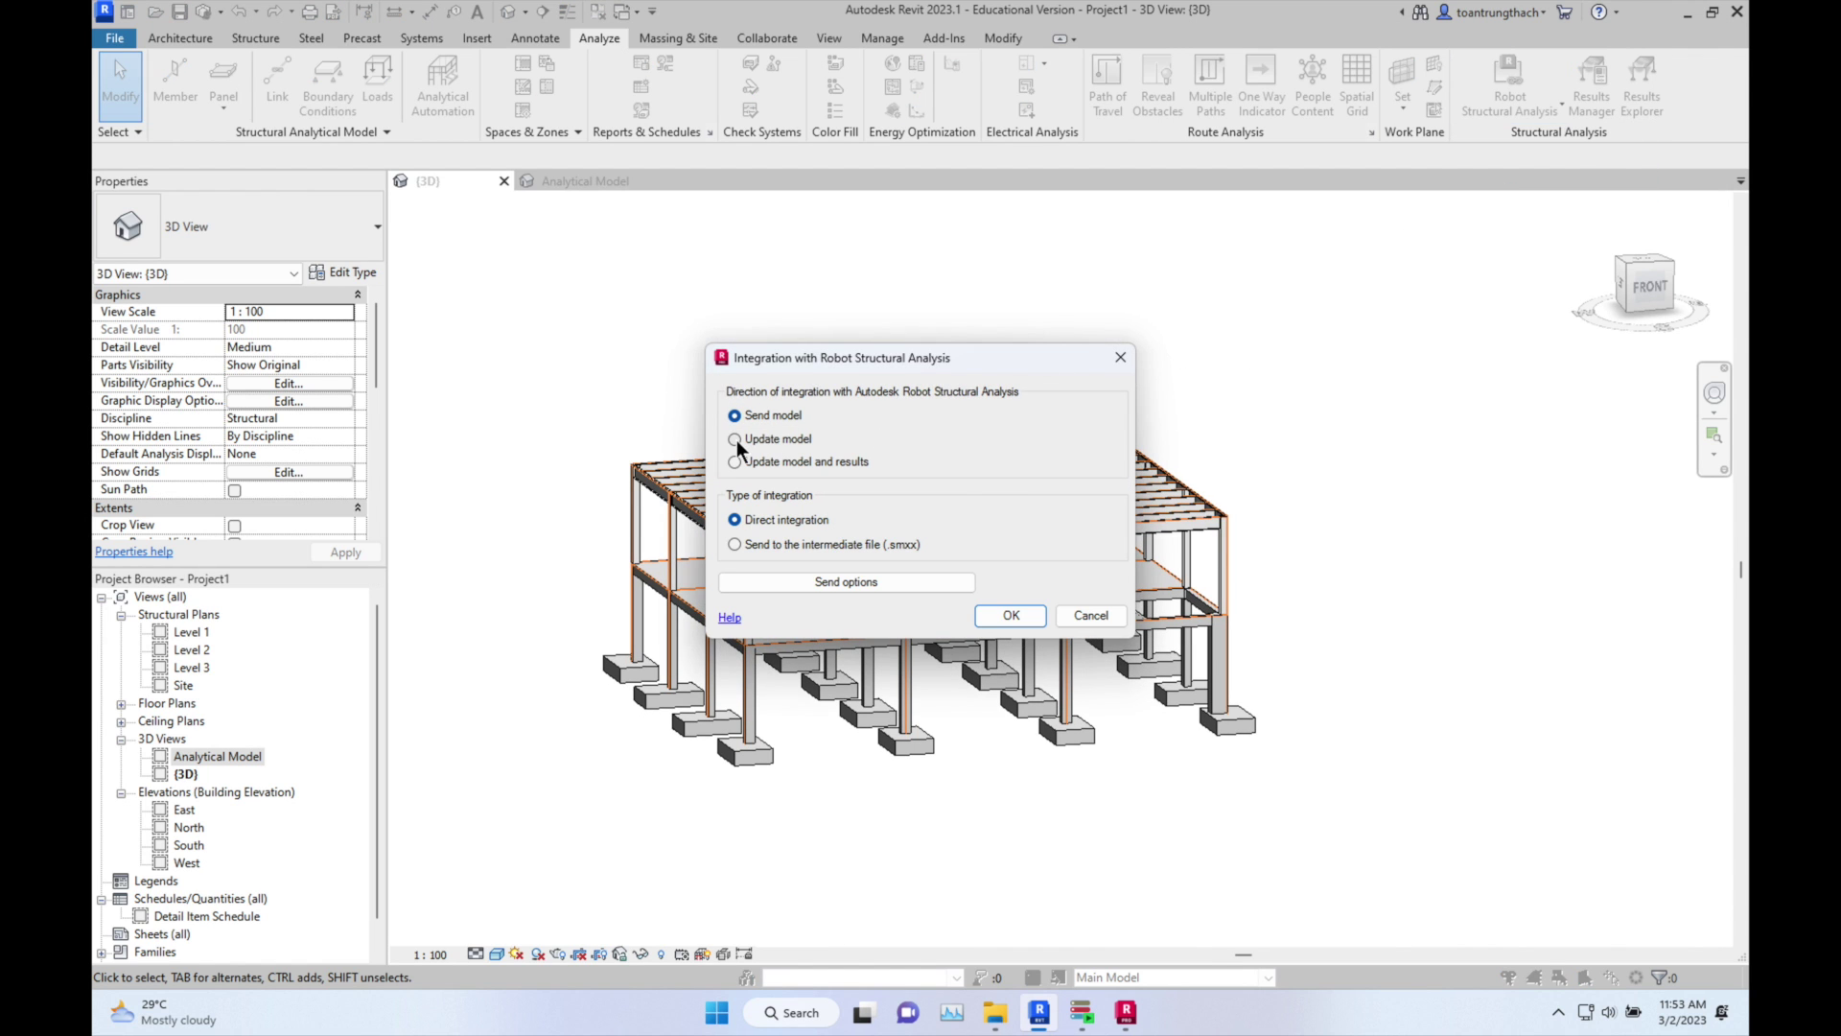
pyautogui.click(735, 440)
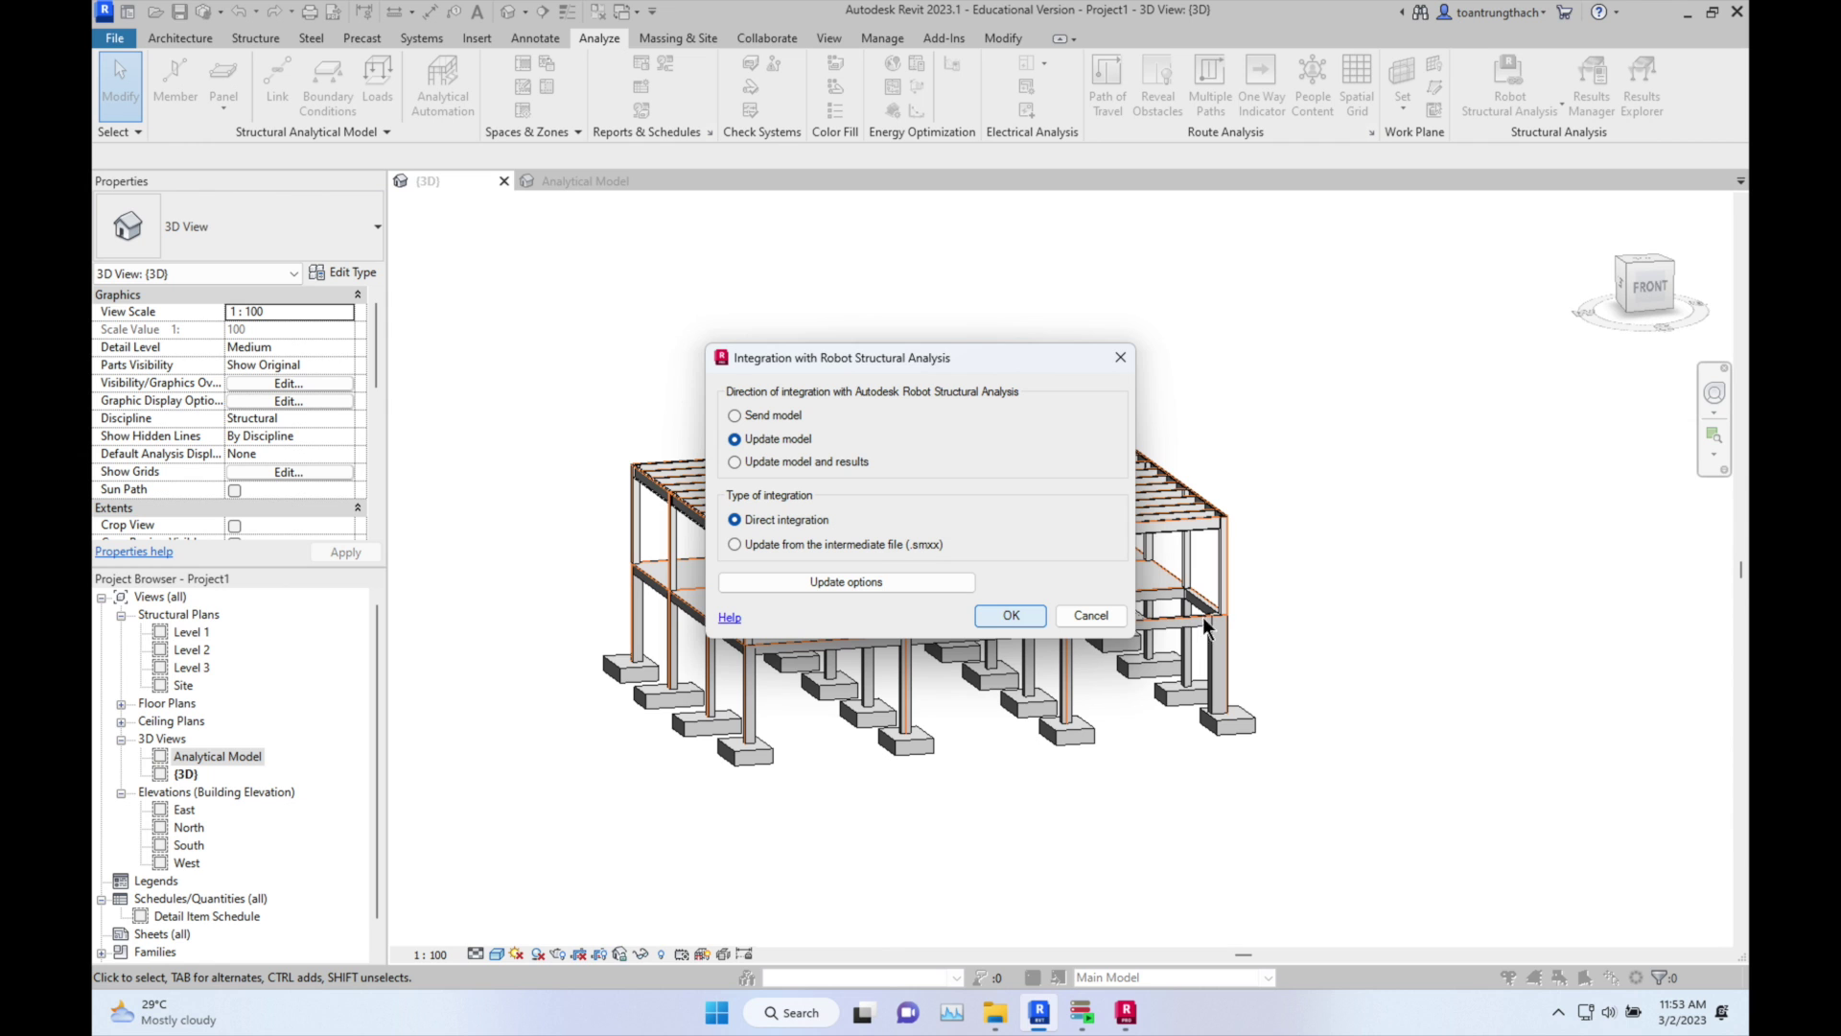
pyautogui.click(1009, 616)
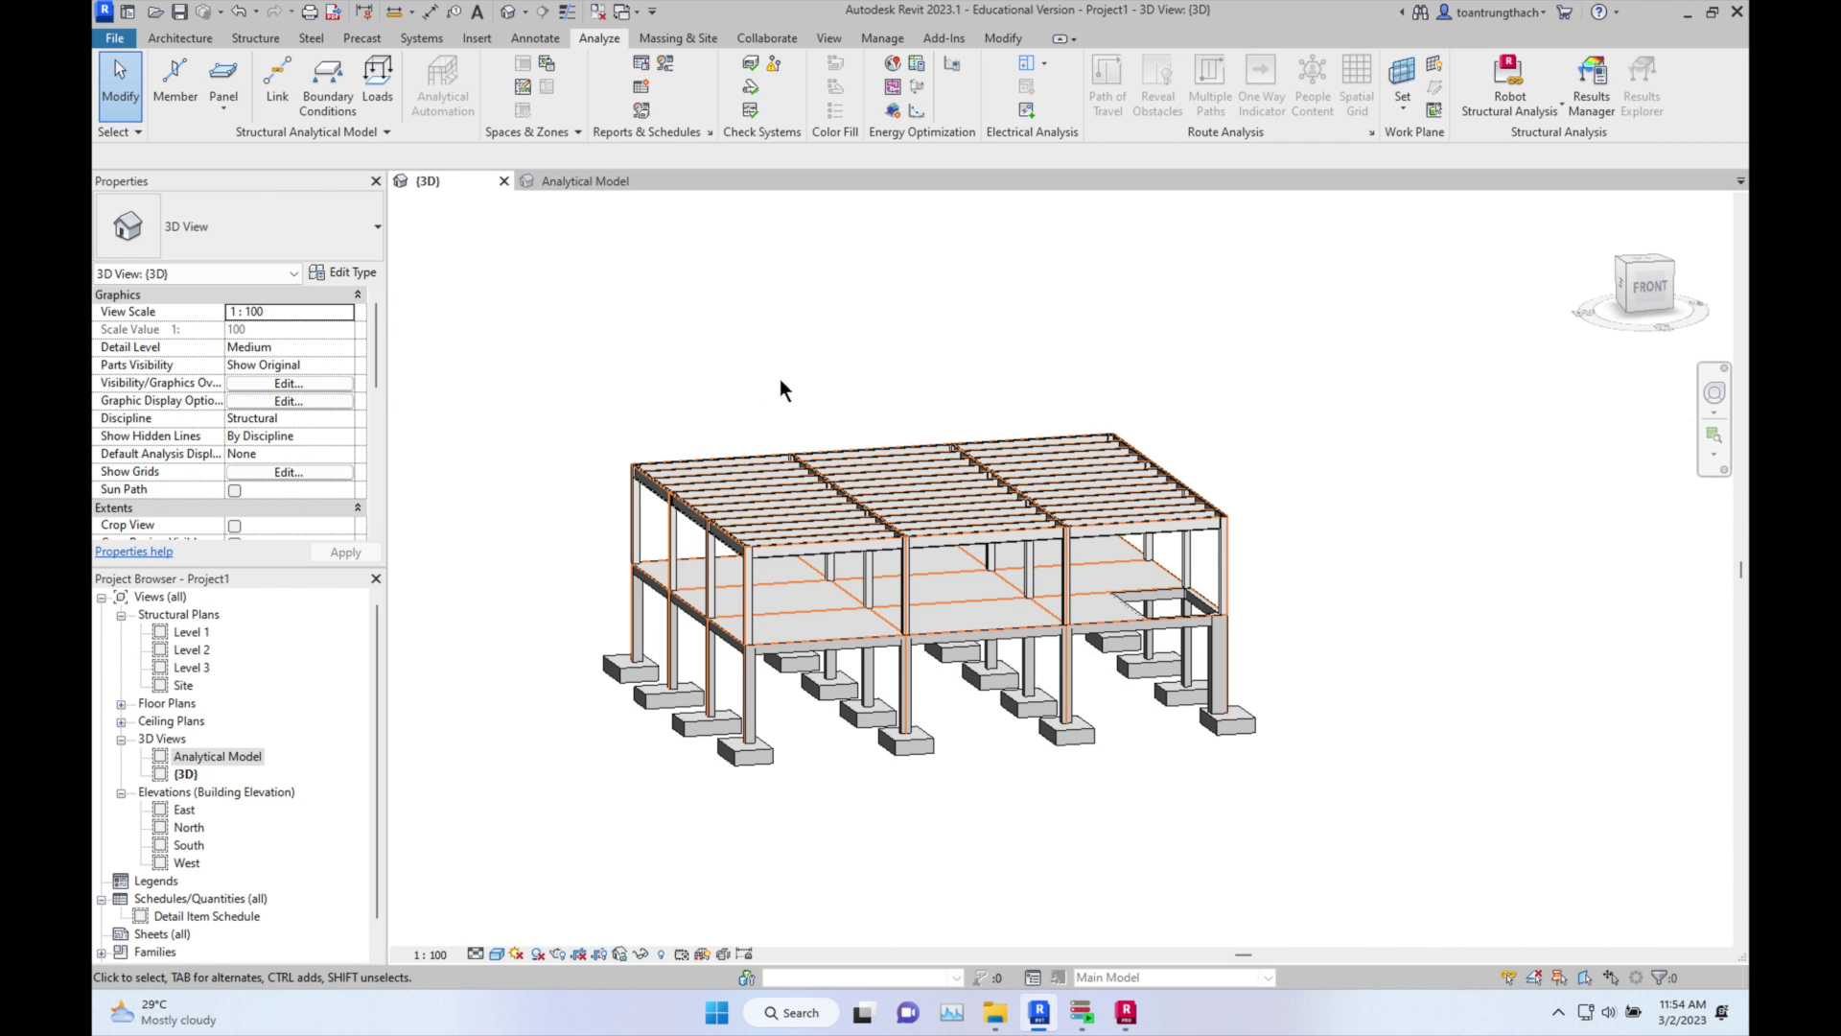
# Step: Verify the lower analytical columns show C400x500, then return to {3D} with Dynamo Player
pyautogui.click(582, 182)
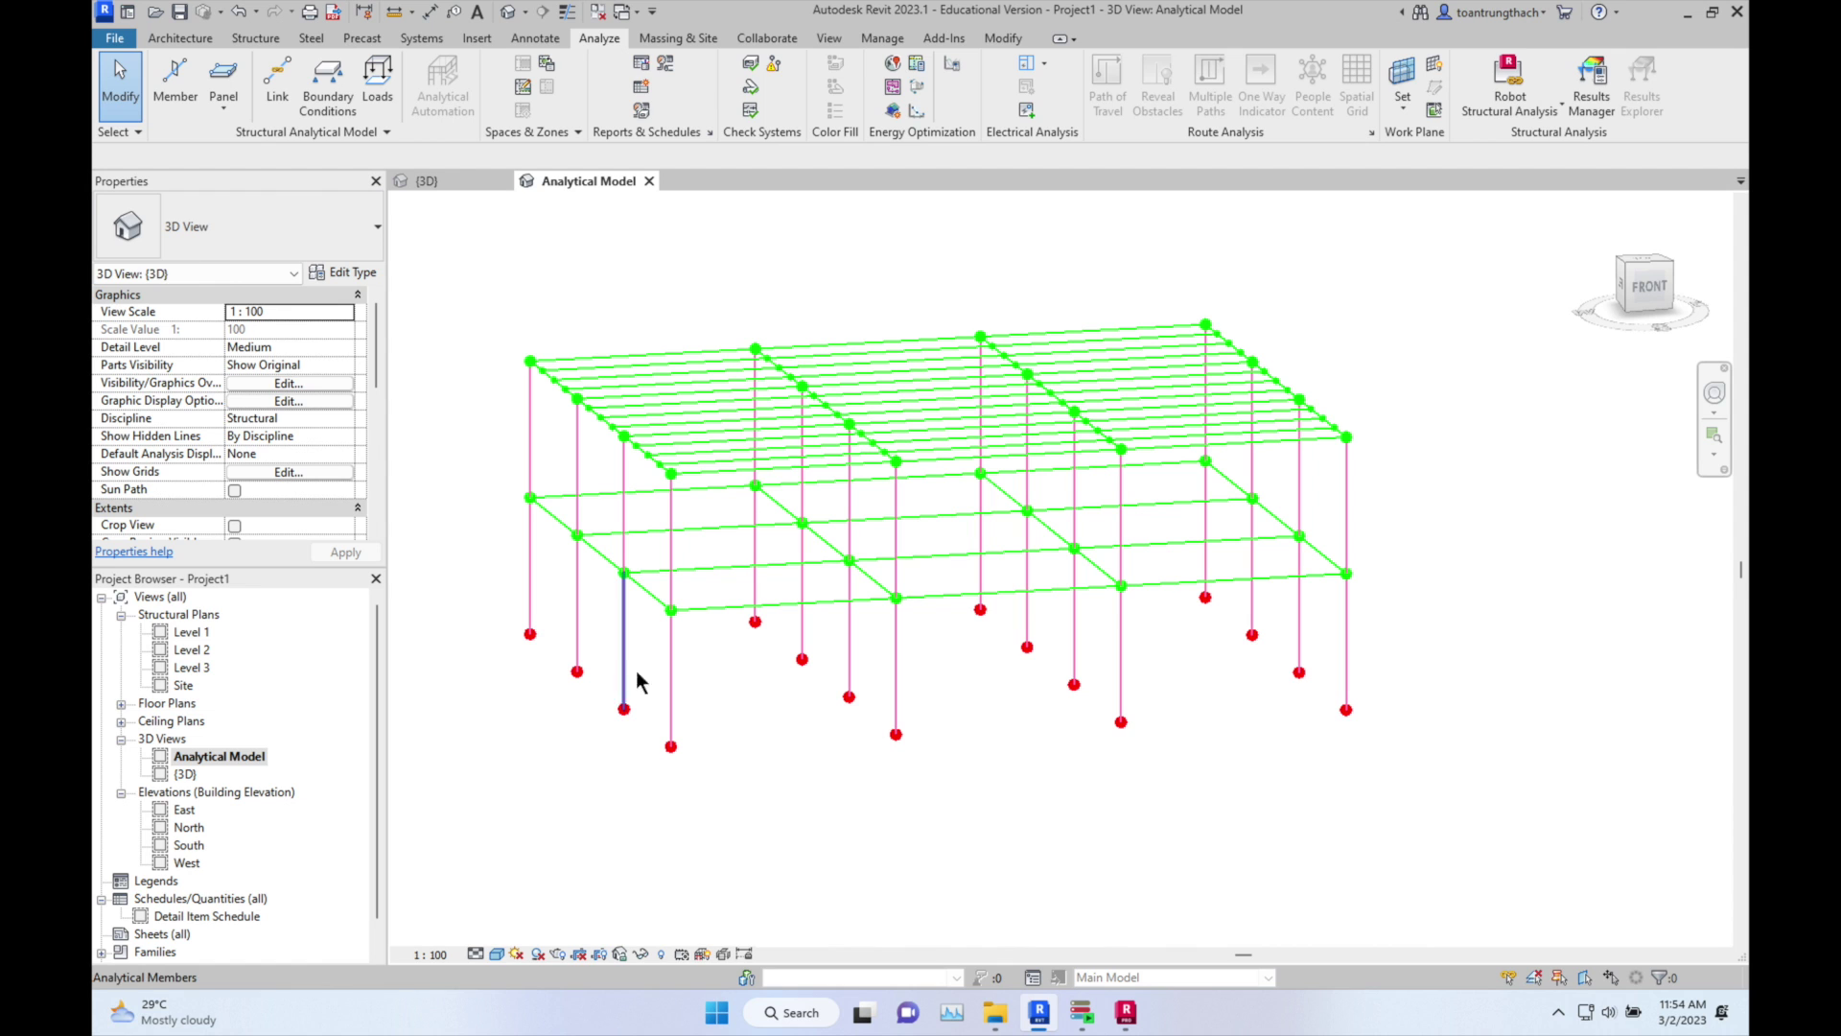
pyautogui.moveTo(572, 602); pyautogui.dragTo(561, 601)
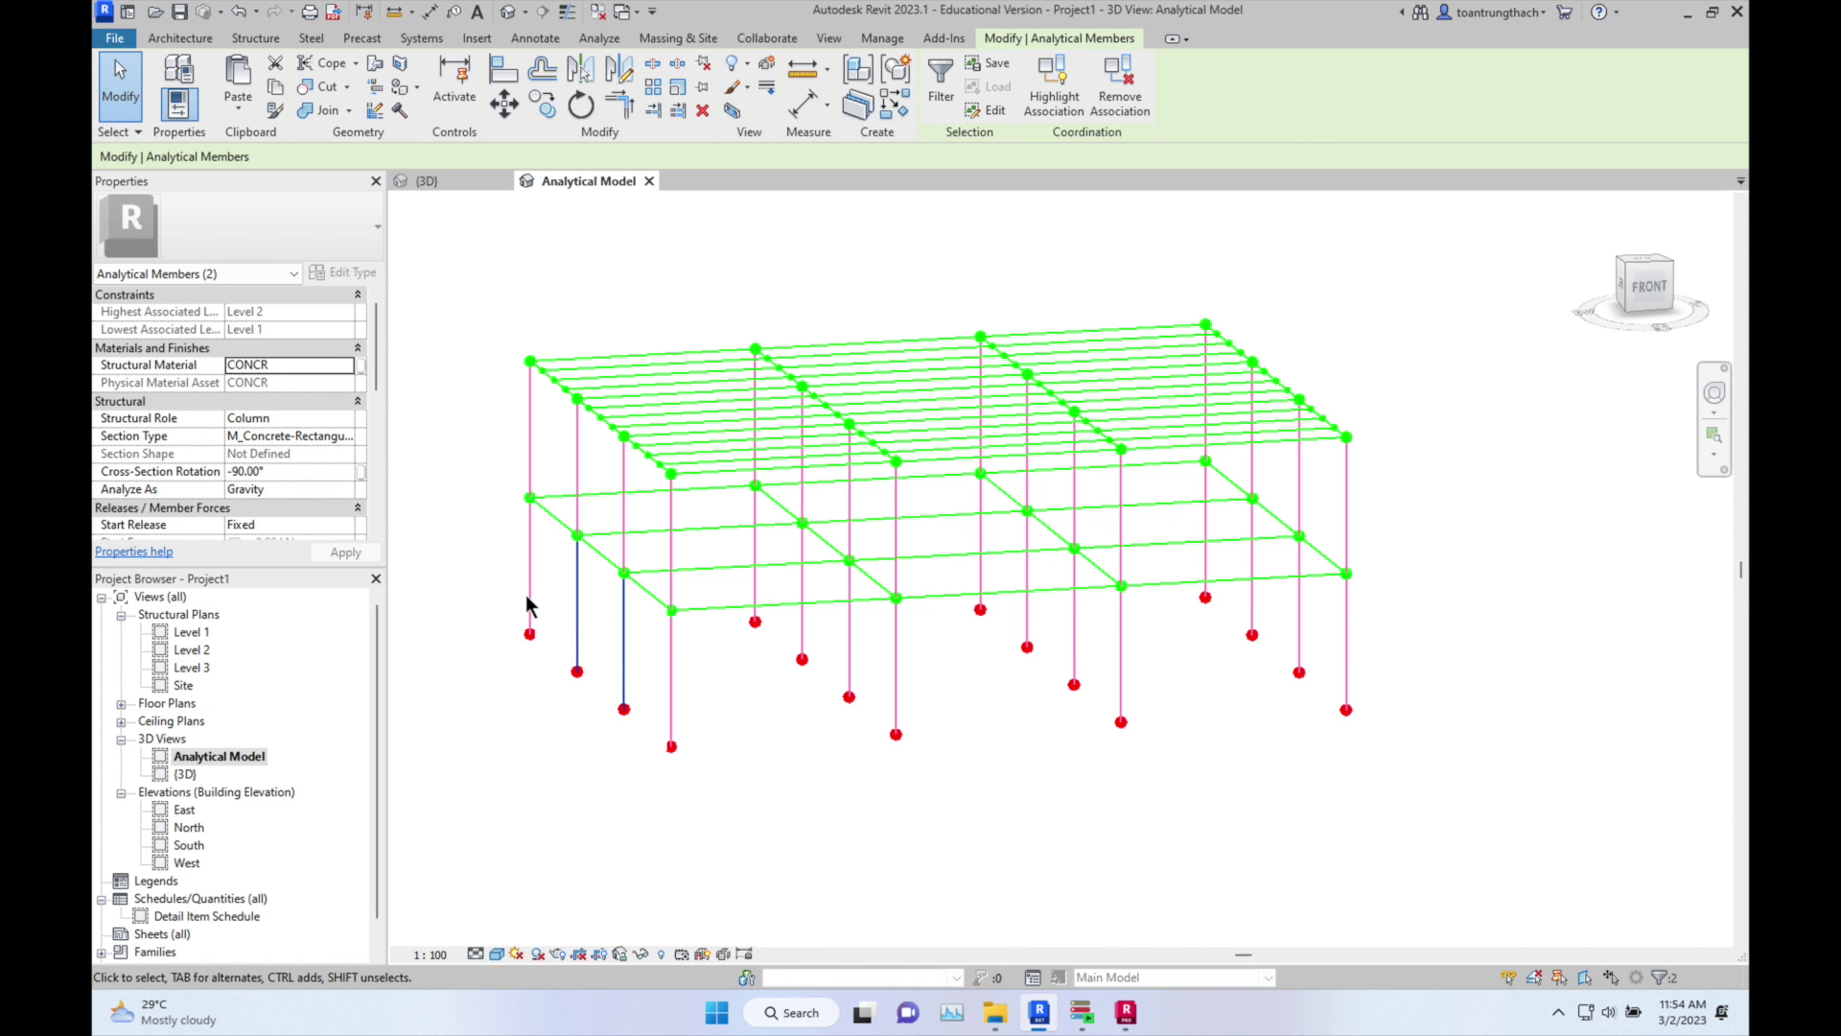
pyautogui.click(343, 436)
pyautogui.click(345, 435)
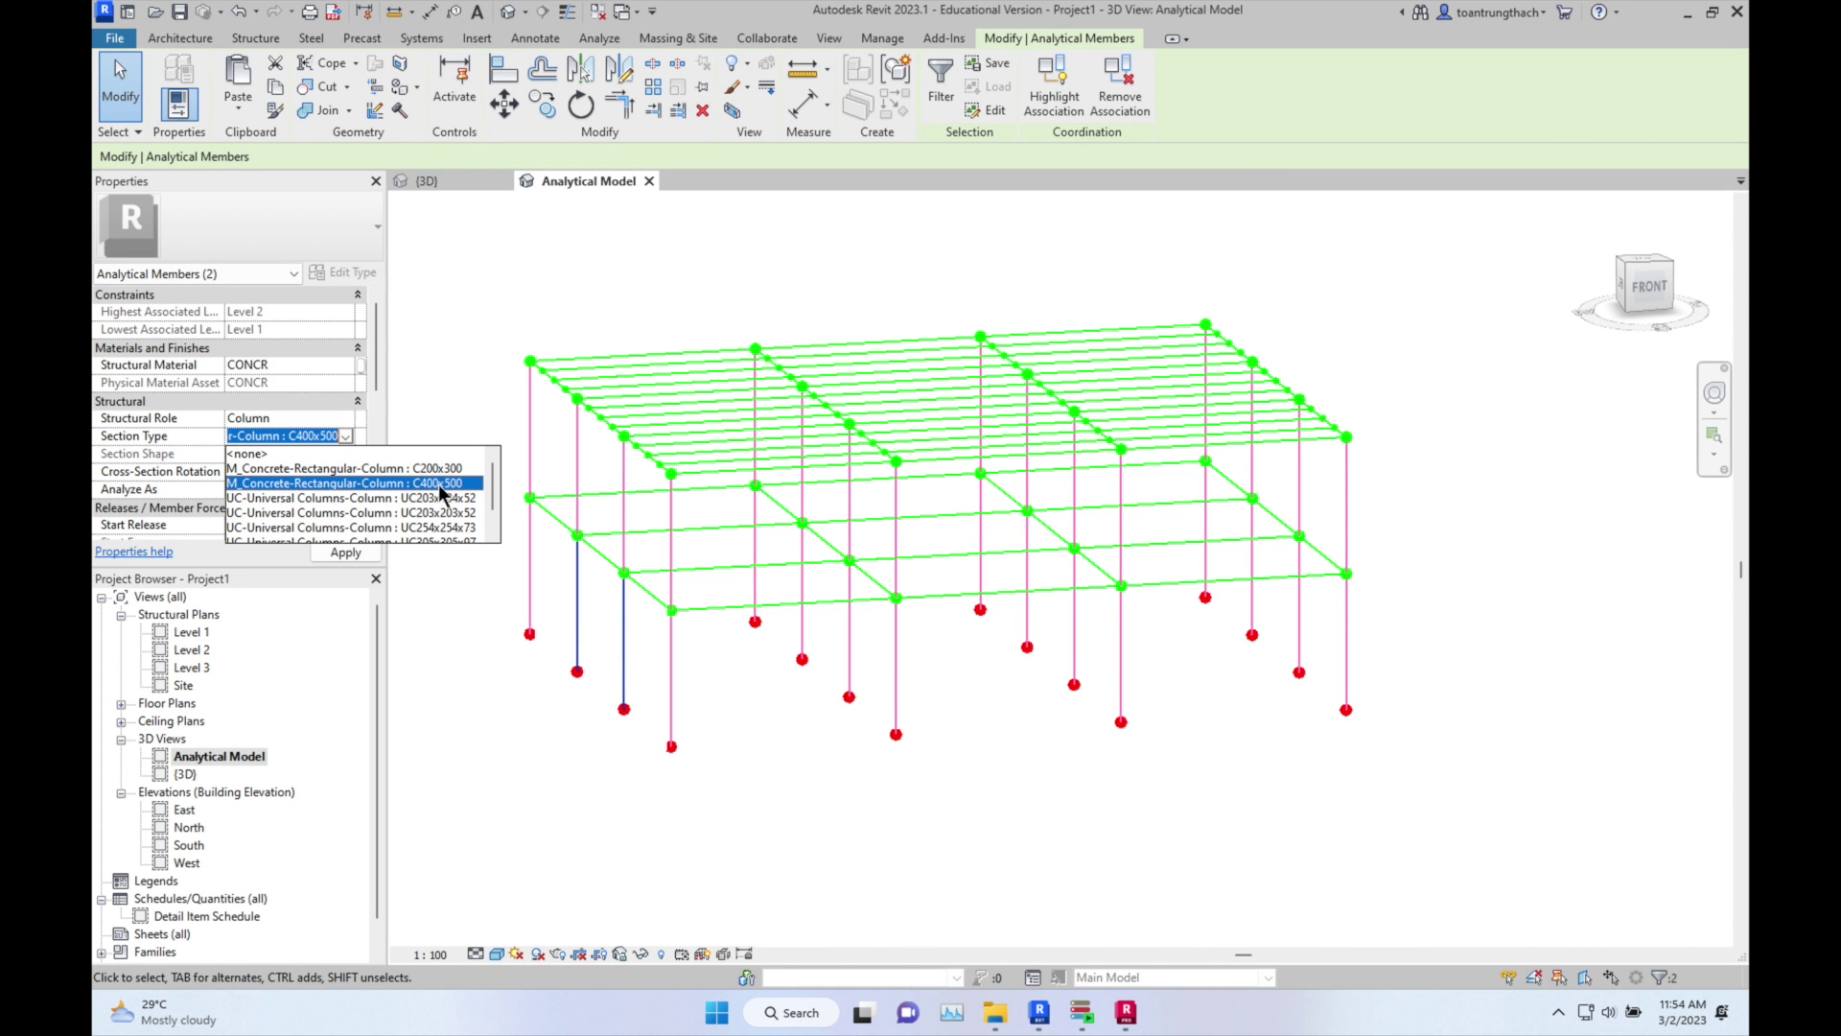
pyautogui.click(467, 189)
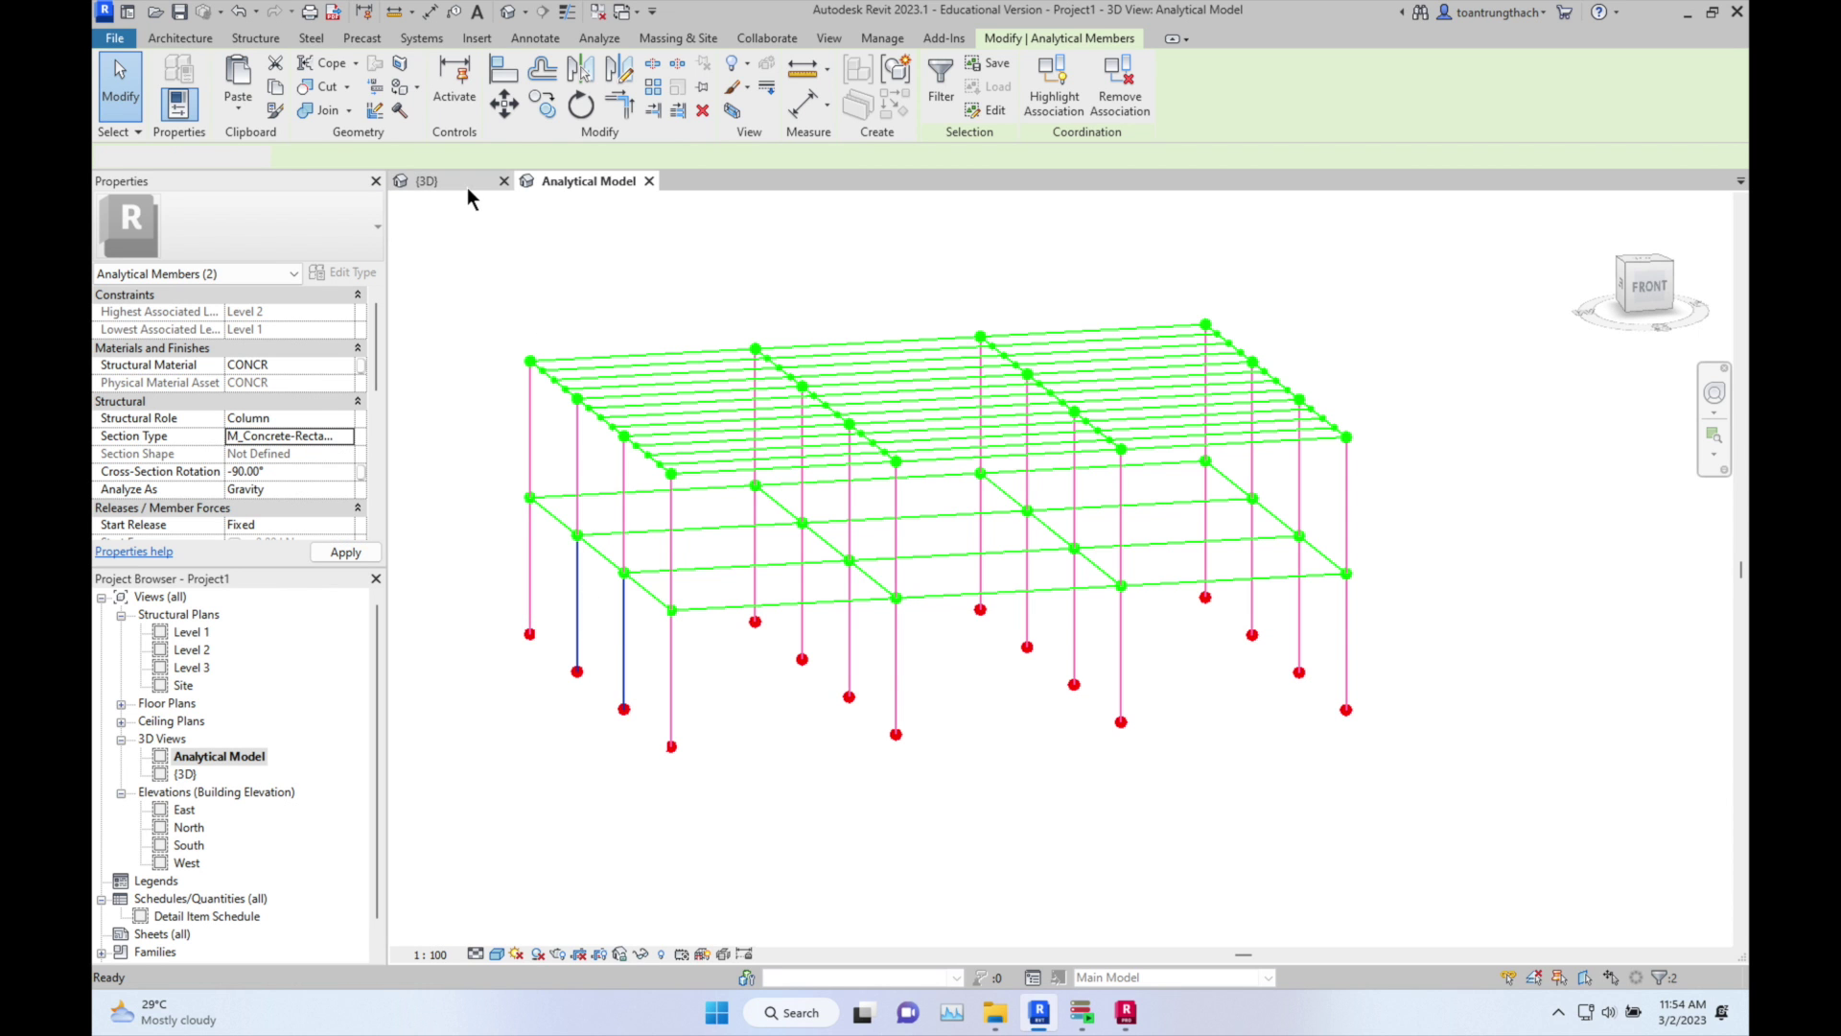
pyautogui.click(1083, 1016)
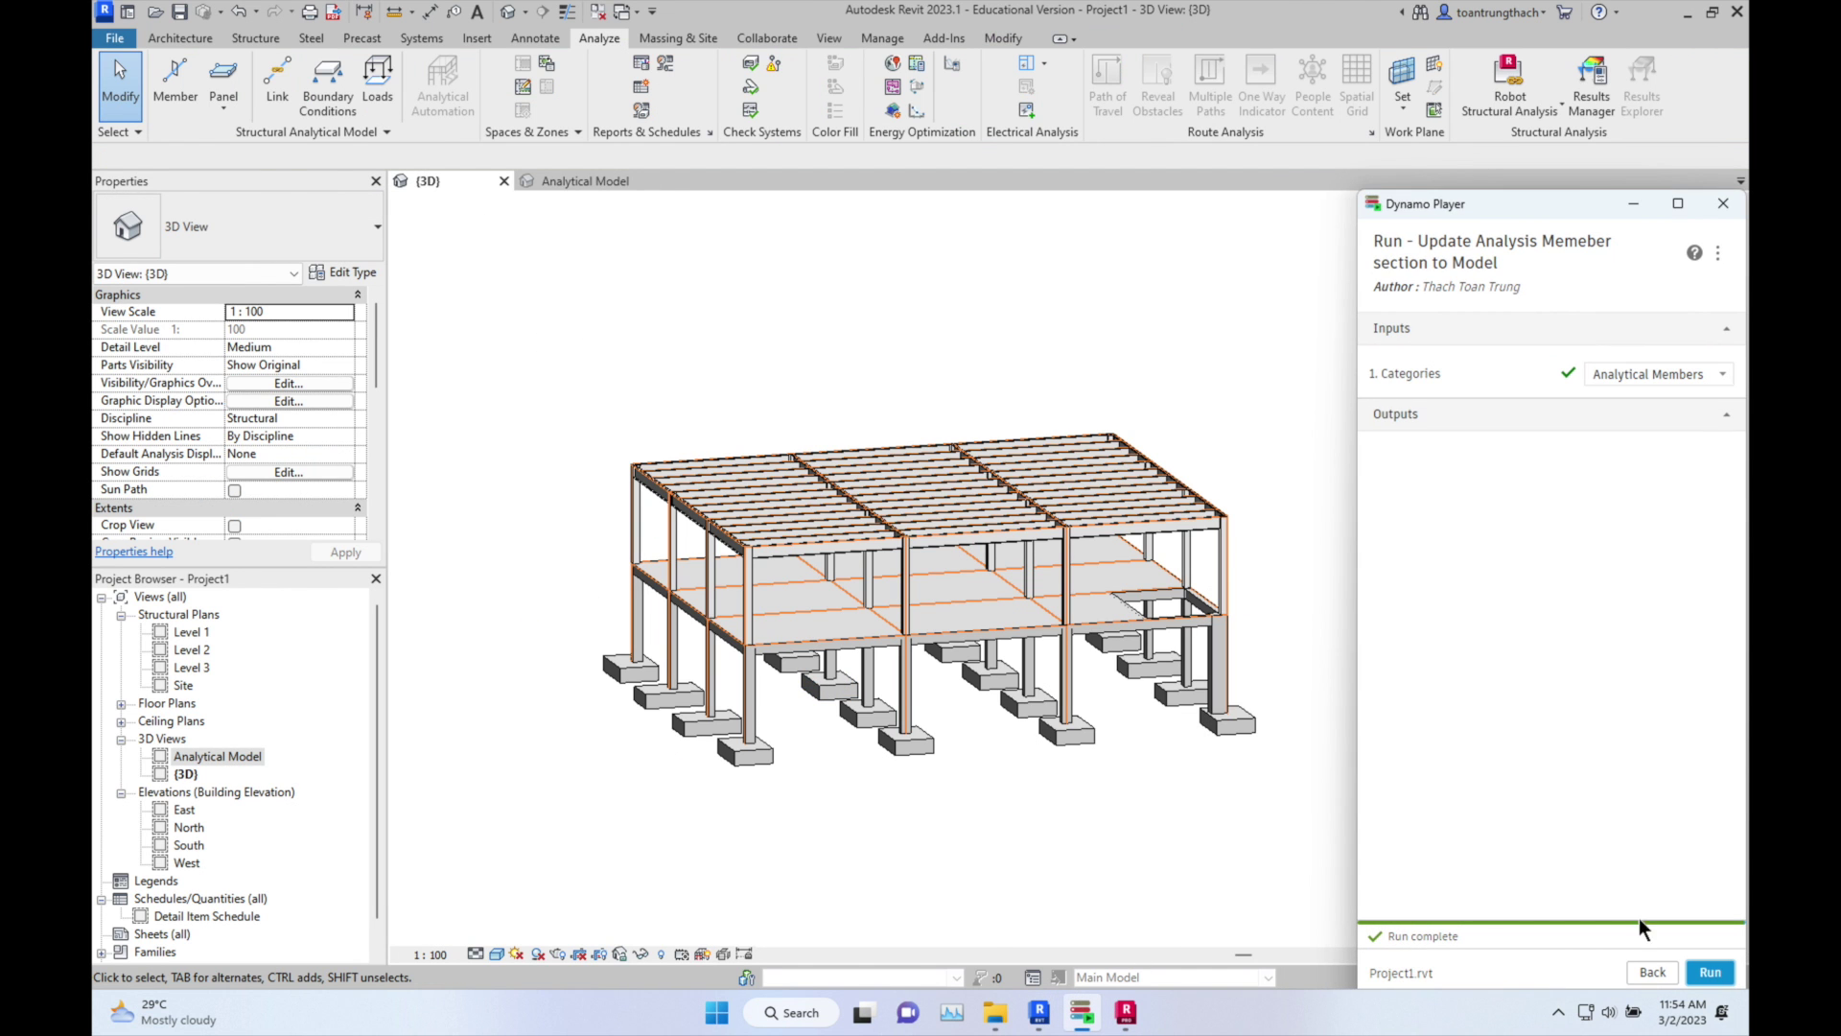